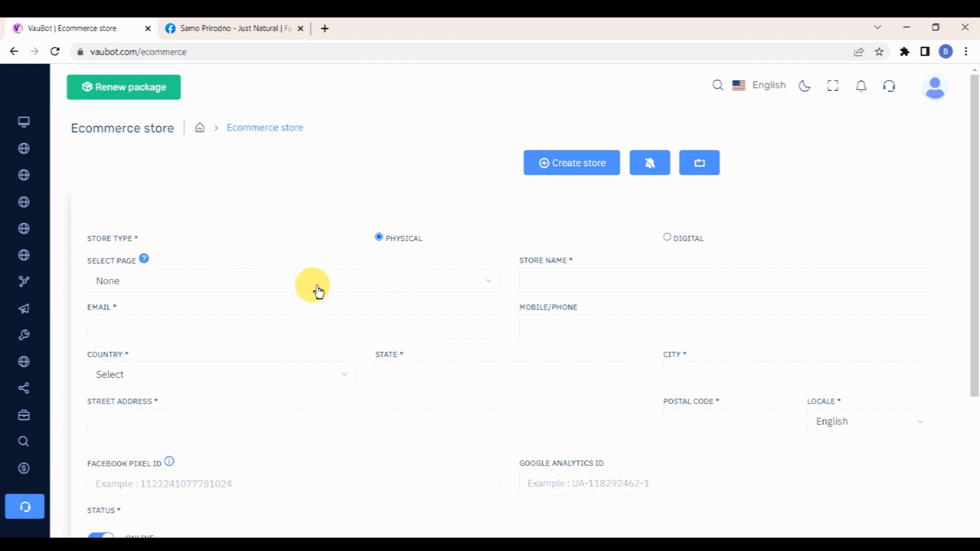
Step: Link the physical store to the Samo Prirodno - Just Natural page and name it ORGANIC STORE
{"action": "left_click", "coordinate": [316, 290]}
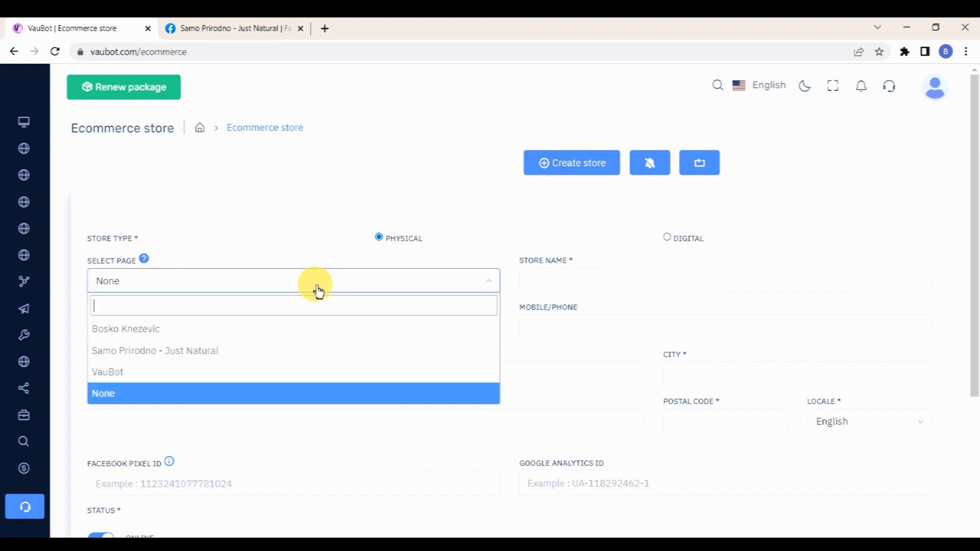
{"action": "left_click", "coordinate": [167, 353]}
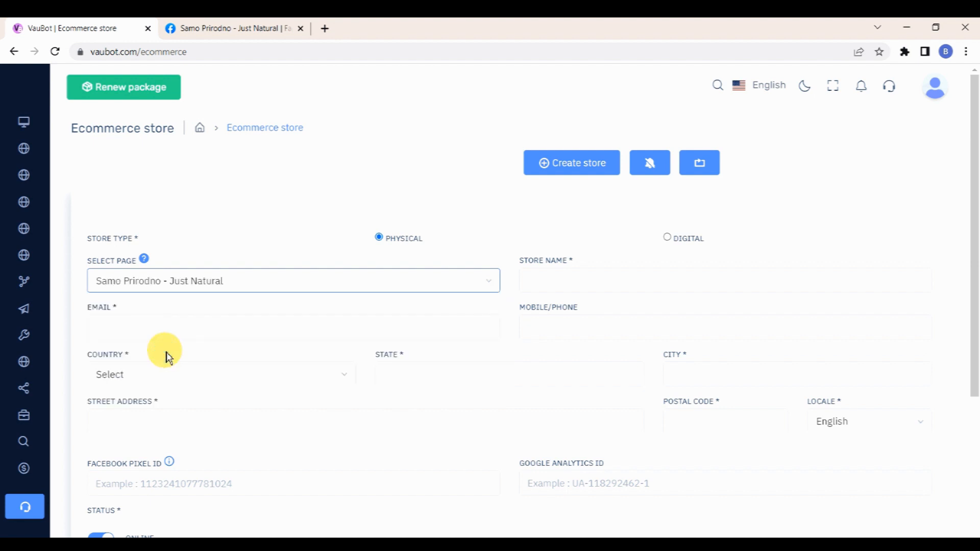
{"action": "left_click", "coordinate": [574, 281]}
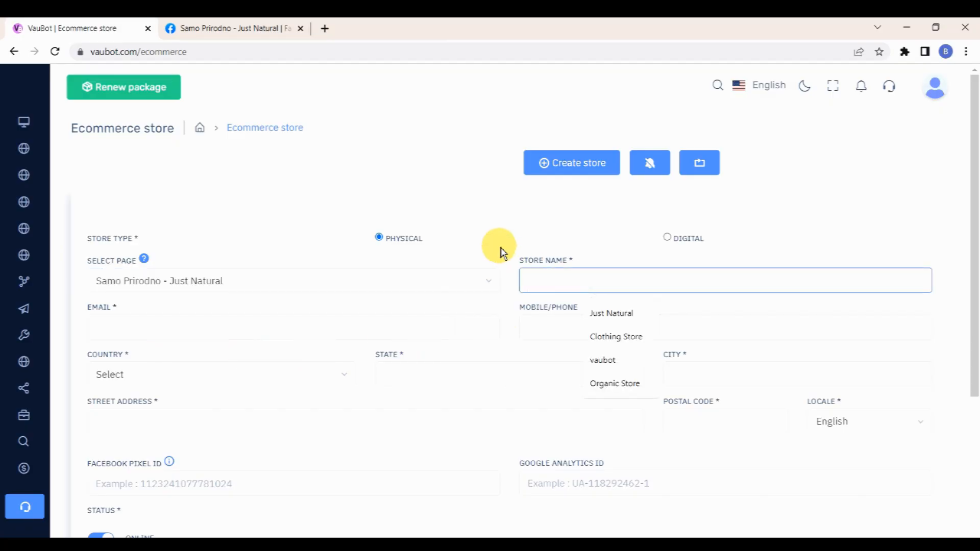
{"action": "type", "text": "ORGANIC STORE"}
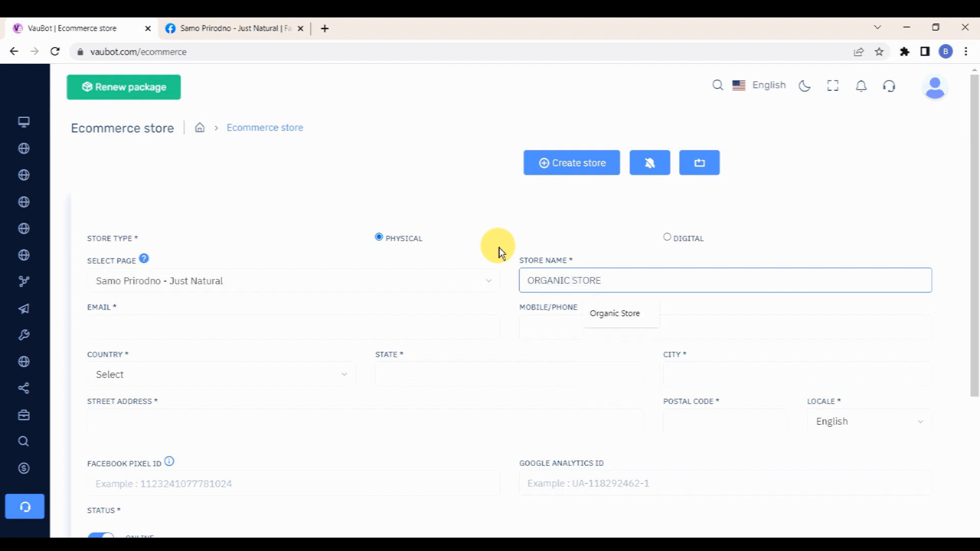
{"action": "left_click", "coordinate": [507, 302]}
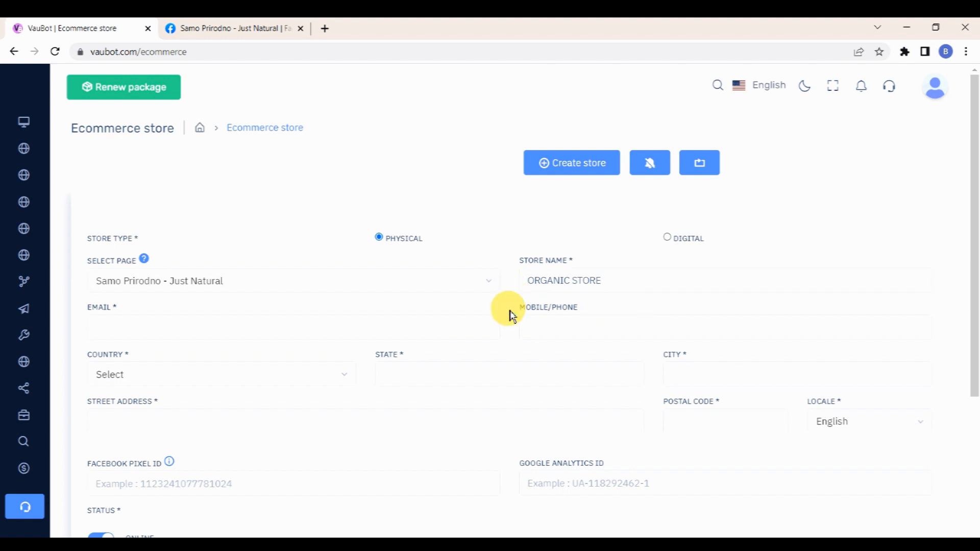
Step: Fill in the store's contact e-mail and mobile phone number
{"action": "scroll", "coordinate": [505, 306], "scroll_direction": "down", "scroll_amount": 1}
{"action": "left_click", "coordinate": [257, 268]}
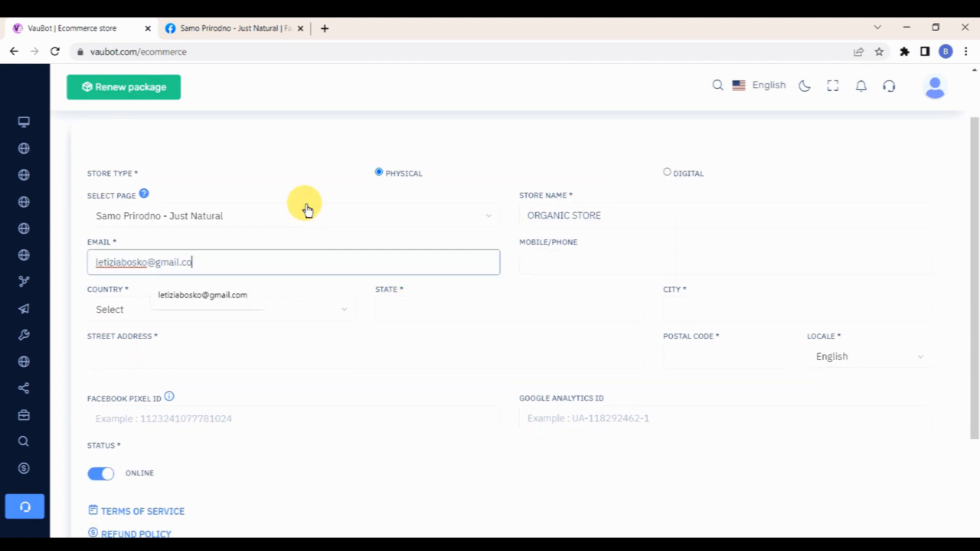
{"action": "left_click", "coordinate": [558, 262]}
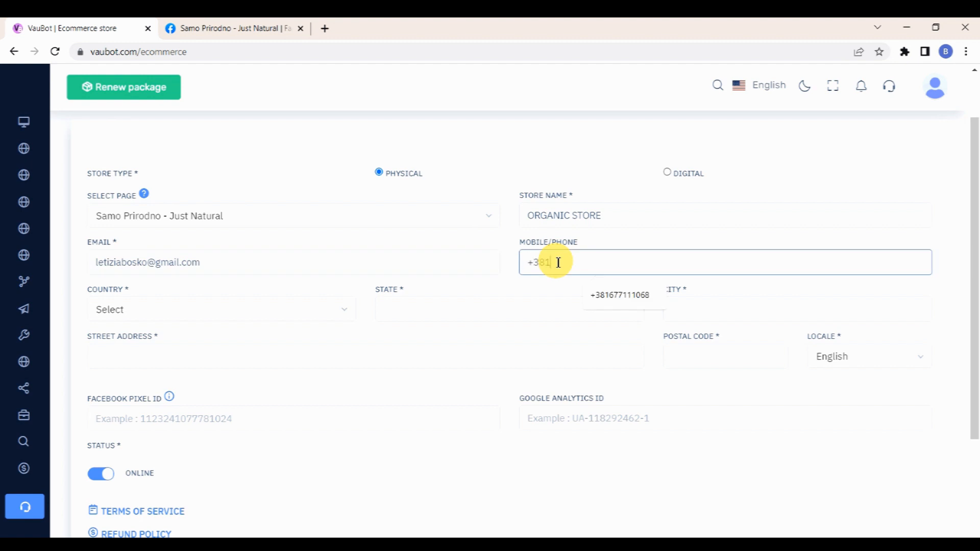
Step: Set the store's country and state to Malta and its city to Valletta
{"action": "scroll", "coordinate": [503, 262], "scroll_direction": "down", "scroll_amount": 1}
{"action": "left_click", "coordinate": [342, 250]}
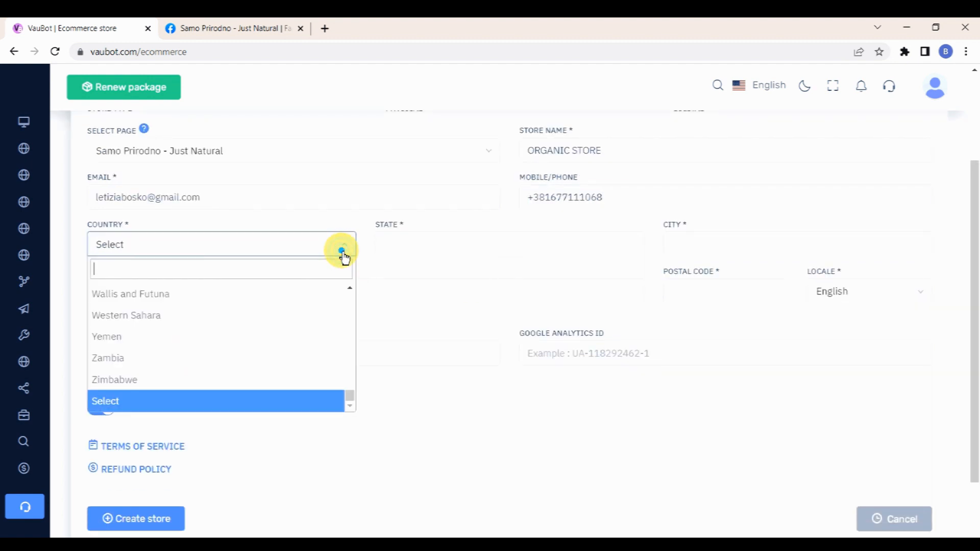
{"action": "type", "text": "malta"}
{"action": "key", "text": "Return"}
{"action": "left_click", "coordinate": [444, 241]}
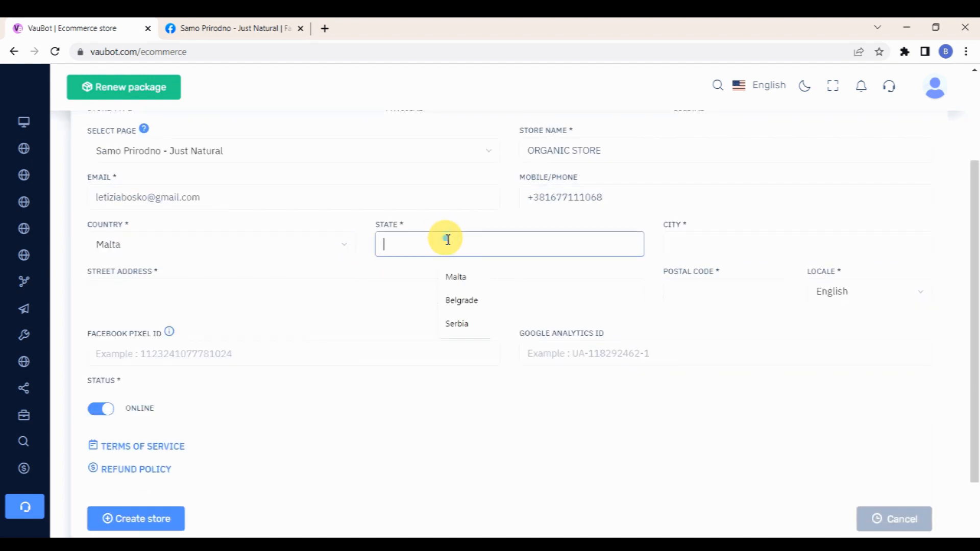
{"action": "left_click", "coordinate": [672, 241]}
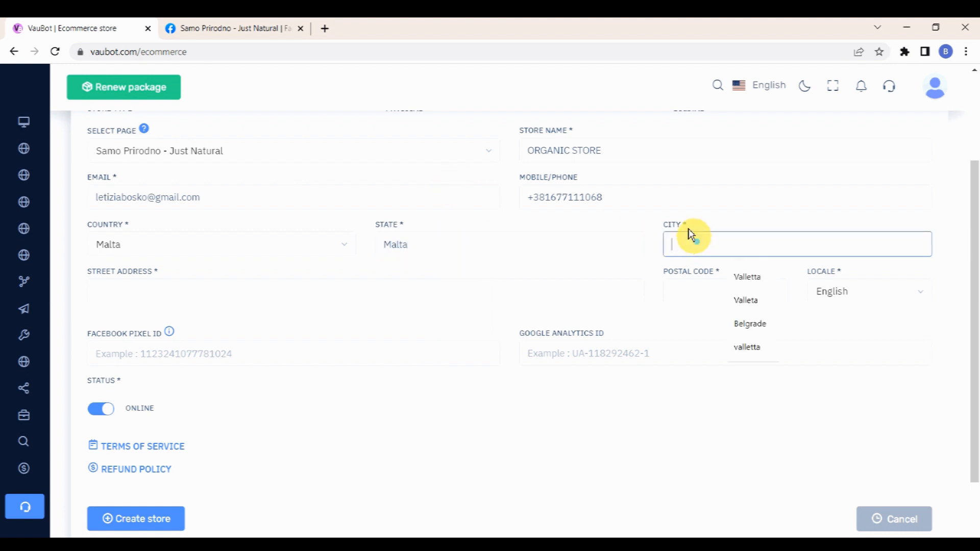
{"action": "type", "text": "Valletta"}
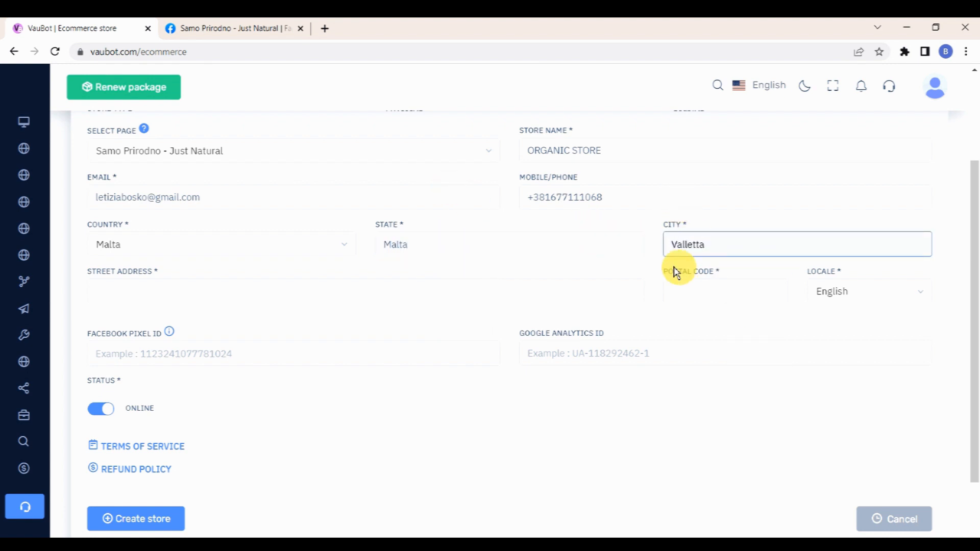
Step: Fill in the store's street address and postal code
{"action": "scroll", "coordinate": [675, 271], "scroll_direction": "down", "scroll_amount": 1}
{"action": "left_click", "coordinate": [269, 222]}
{"action": "type", "text": "Triq Gregorio Carafa"}
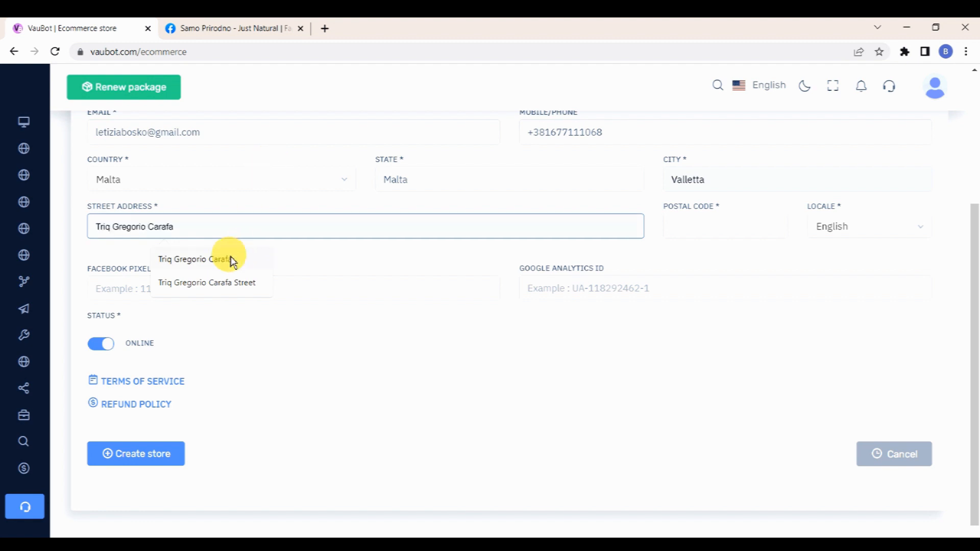
{"action": "left_click", "coordinate": [230, 259]}
{"action": "left_click", "coordinate": [705, 230]}
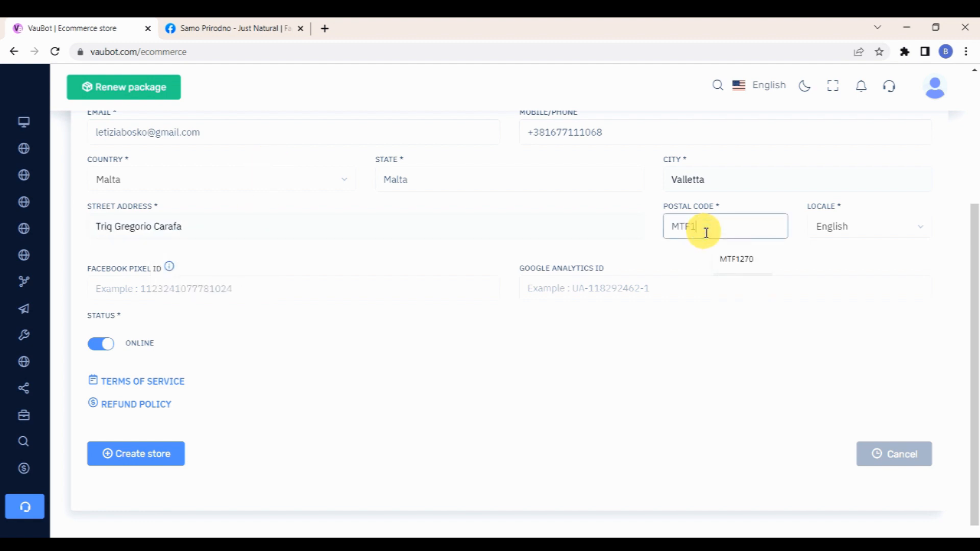
Step: Set the store's locale to English and its status to Online
{"action": "left_click", "coordinate": [871, 236]}
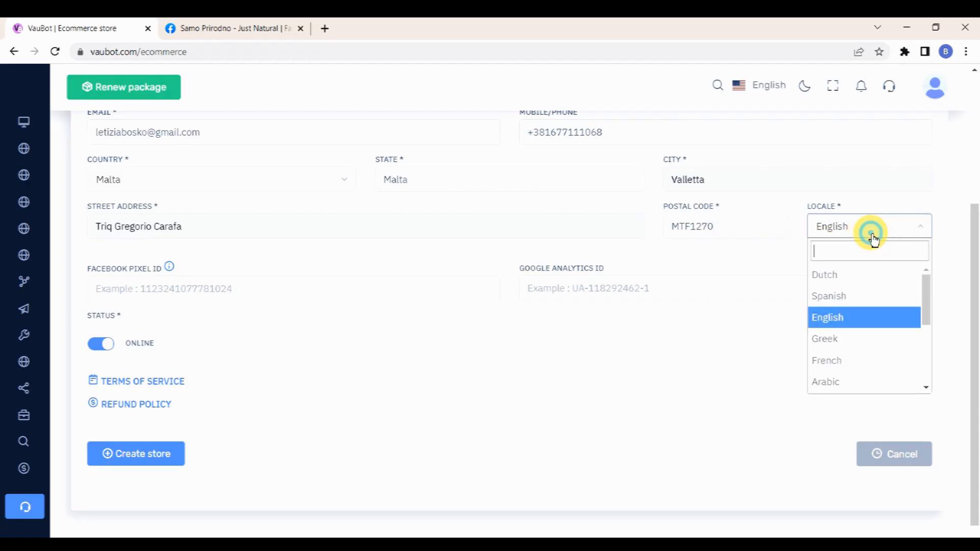
{"action": "scroll", "coordinate": [847, 314], "scroll_direction": "down", "scroll_amount": 3}
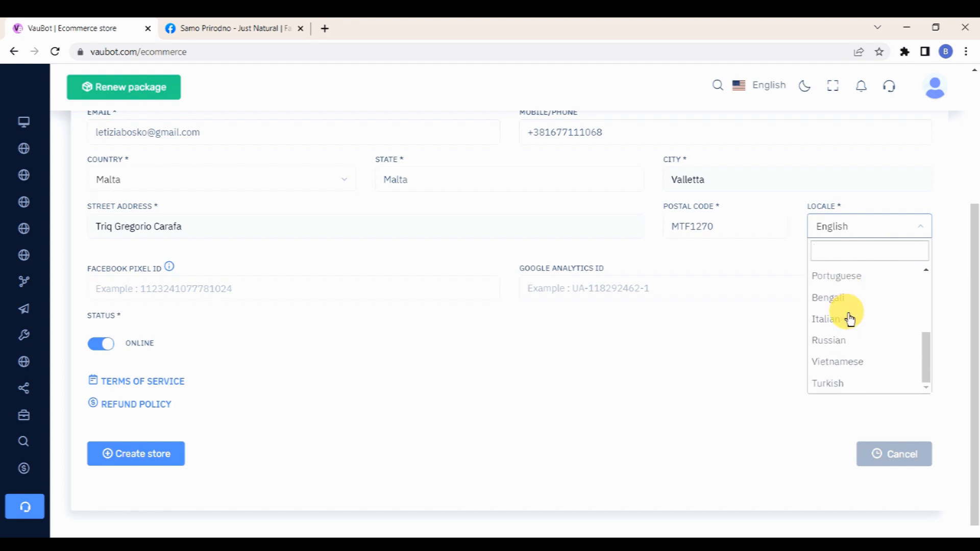
{"action": "scroll", "coordinate": [849, 317], "scroll_direction": "up", "scroll_amount": 3}
{"action": "left_click", "coordinate": [843, 297]}
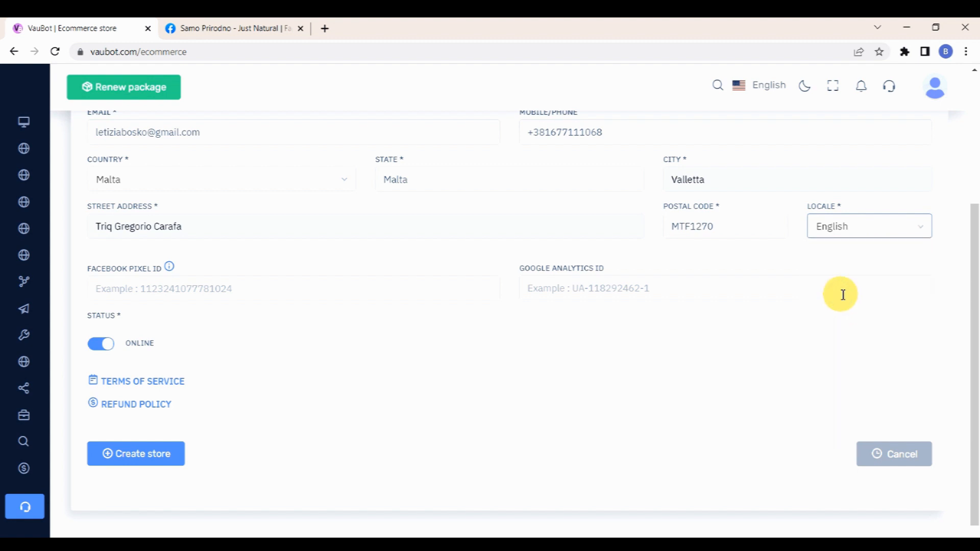
{"action": "scroll", "coordinate": [510, 261], "scroll_direction": "down", "scroll_amount": 1}
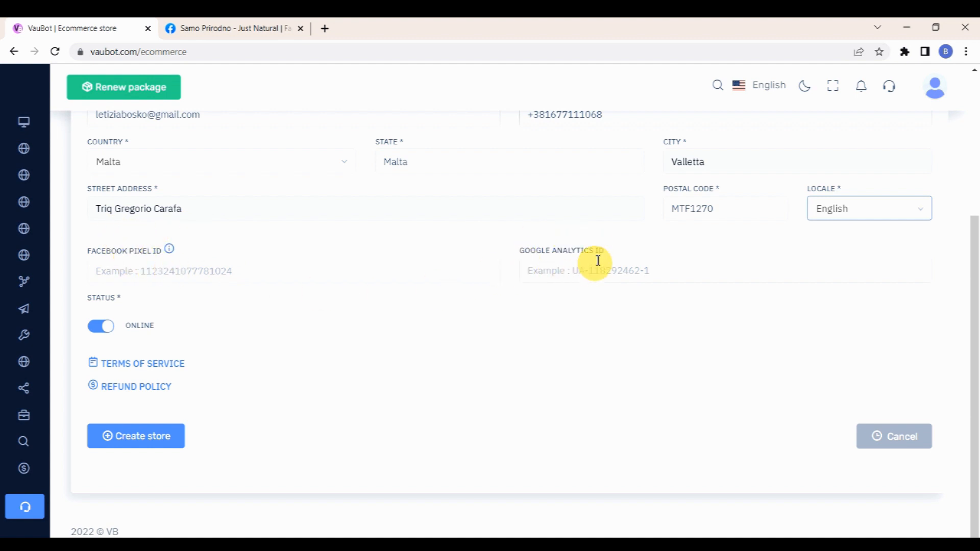
{"action": "left_click", "coordinate": [105, 327]}
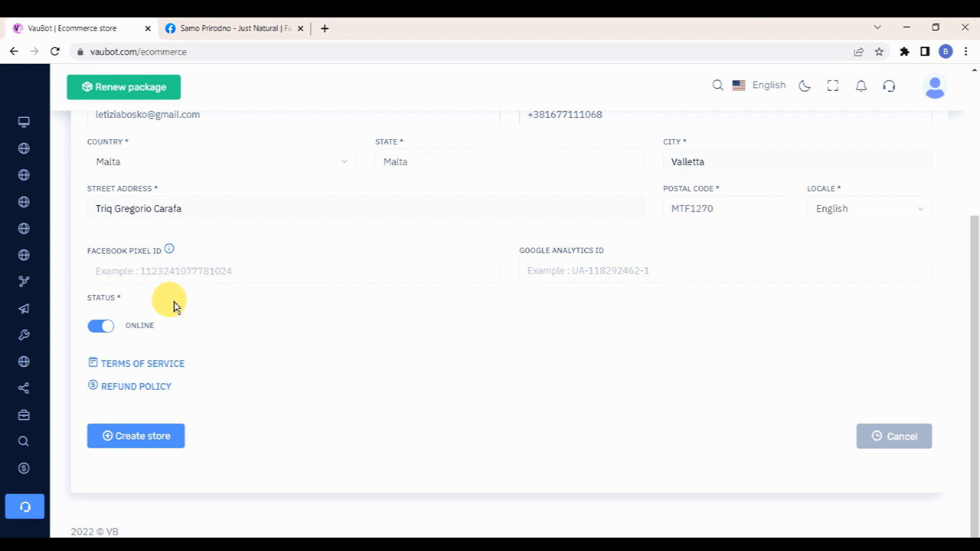
Step: Add the text TERMS OF SERVICE as the store's terms of service and REFUND POLICY as its refund policy
{"action": "left_click", "coordinate": [170, 364]}
{"action": "scroll", "coordinate": [185, 345], "scroll_direction": "down", "scroll_amount": 1}
{"action": "left_click", "coordinate": [184, 391]}
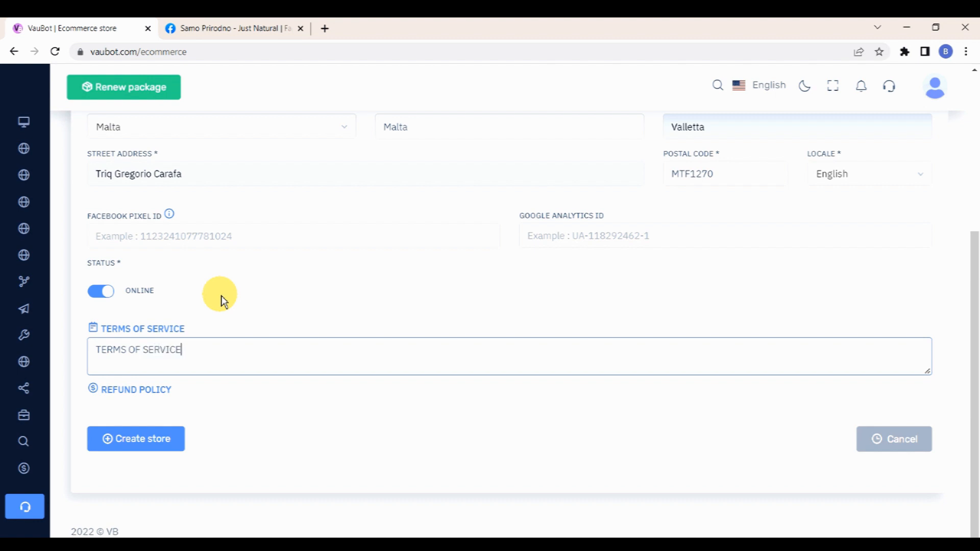
{"action": "left_click", "coordinate": [153, 391]}
{"action": "left_click", "coordinate": [161, 414]}
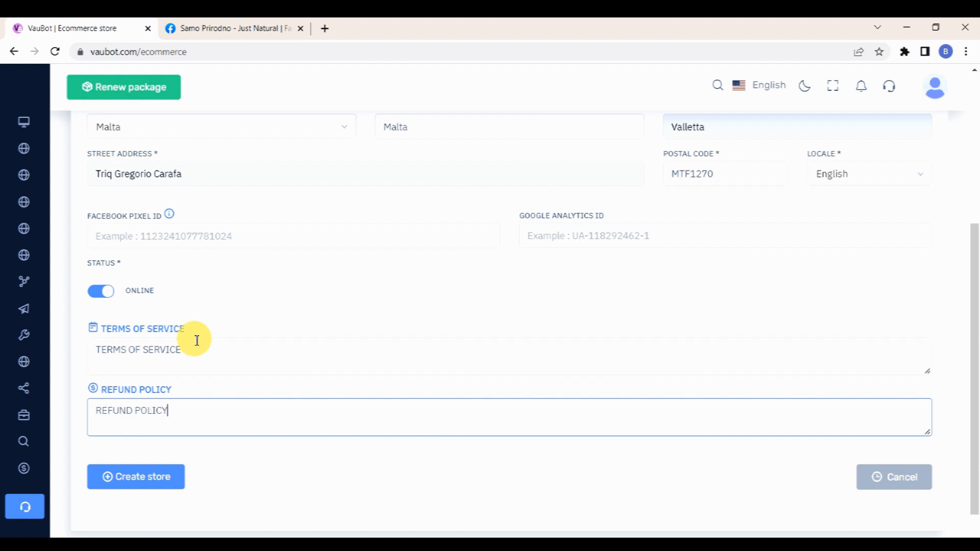
Step: Create the store from the completed form and dismiss the browser's offer to save the address
{"action": "scroll", "coordinate": [203, 328], "scroll_direction": "down", "scroll_amount": 1}
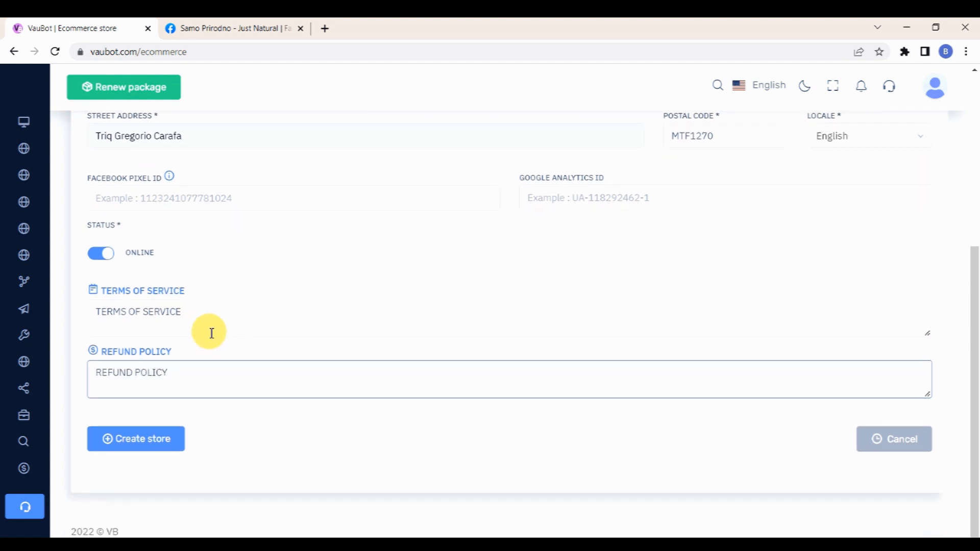
{"action": "left_click", "coordinate": [169, 443]}
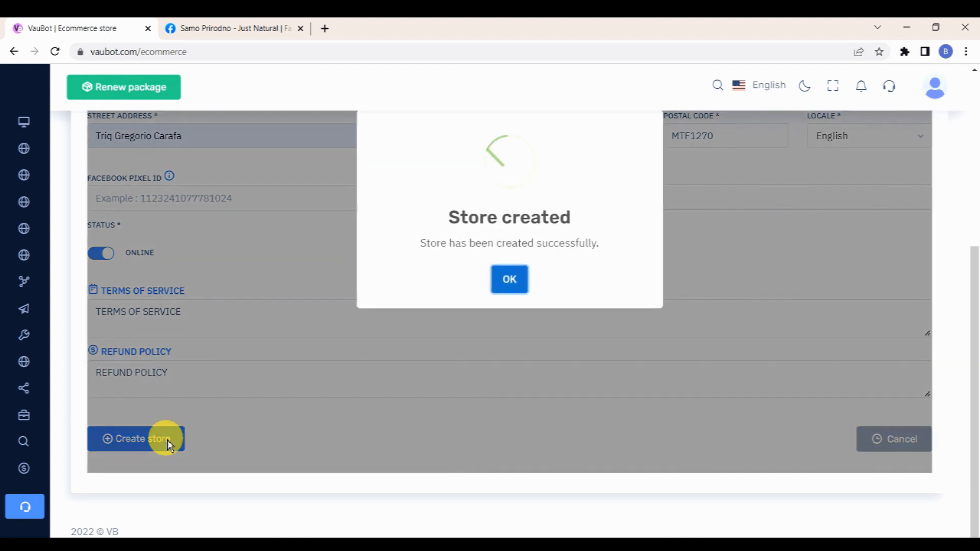
{"action": "left_click", "coordinate": [507, 353]}
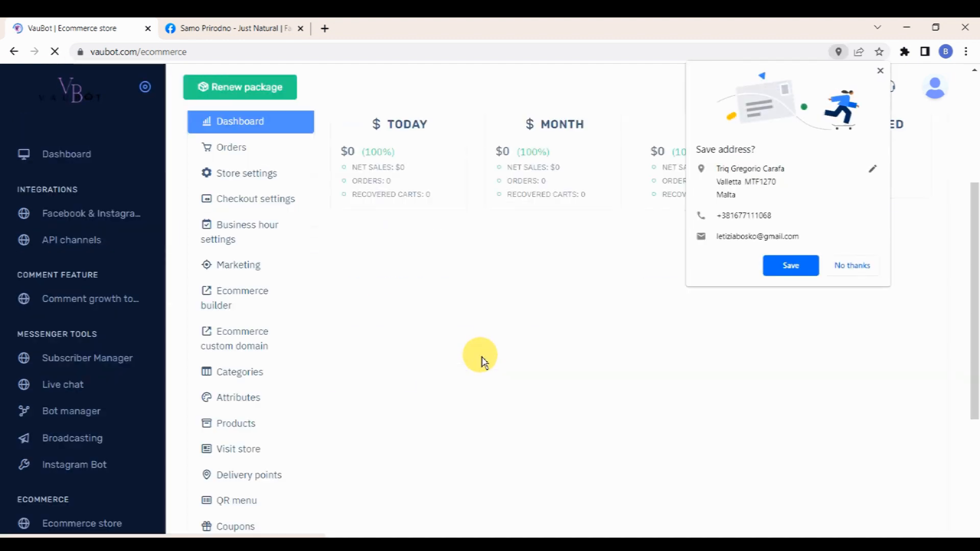
{"action": "left_click", "coordinate": [881, 74]}
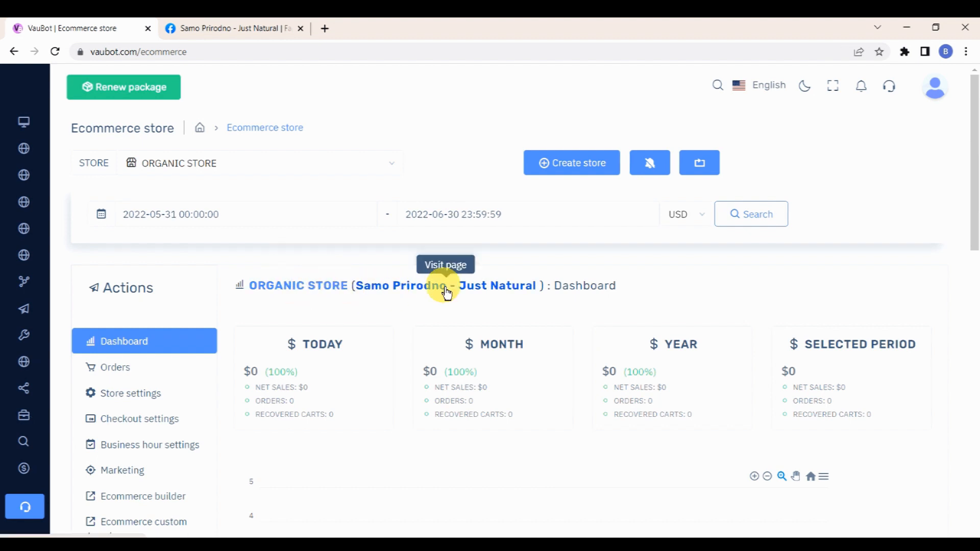
Step: Examine the store dashboard's sales summaries by period, sales chart and its download options, Top Selling Products and Orders Source sections
{"action": "left_click", "coordinate": [299, 345]}
{"action": "left_click_drag", "start_coordinate": [301, 346], "coordinate": [361, 346]}
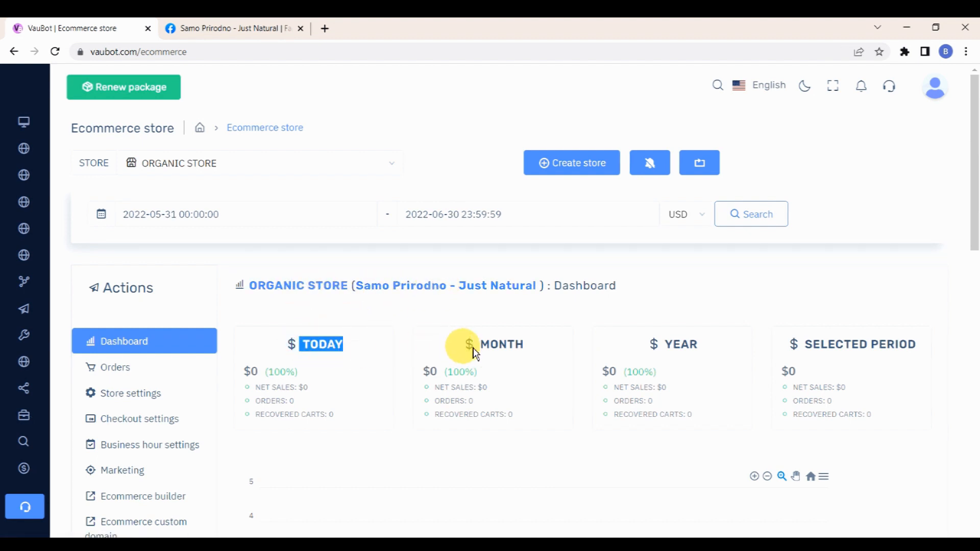
{"action": "left_click_drag", "start_coordinate": [478, 345], "coordinate": [531, 351]}
{"action": "left_click_drag", "start_coordinate": [644, 348], "coordinate": [704, 347]}
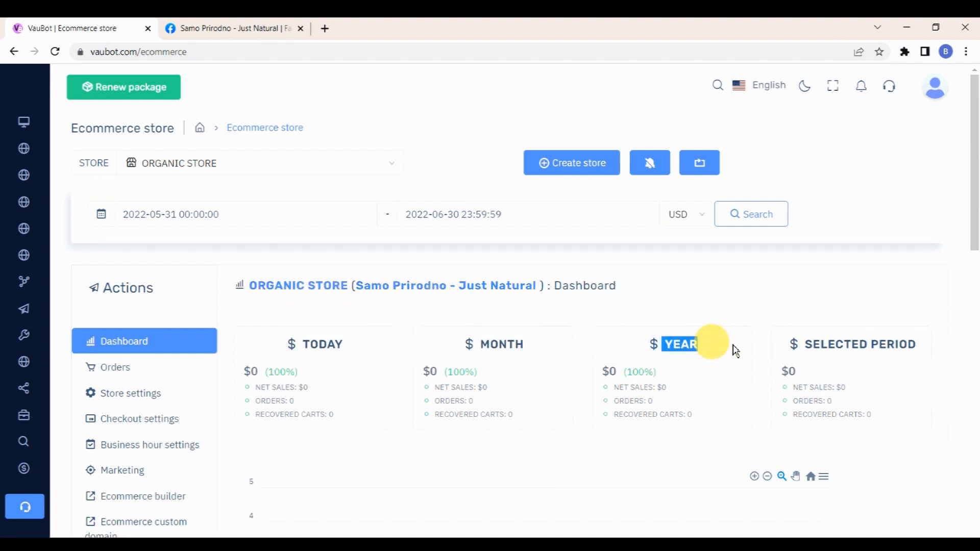
{"action": "left_click_drag", "start_coordinate": [801, 346], "coordinate": [922, 350]}
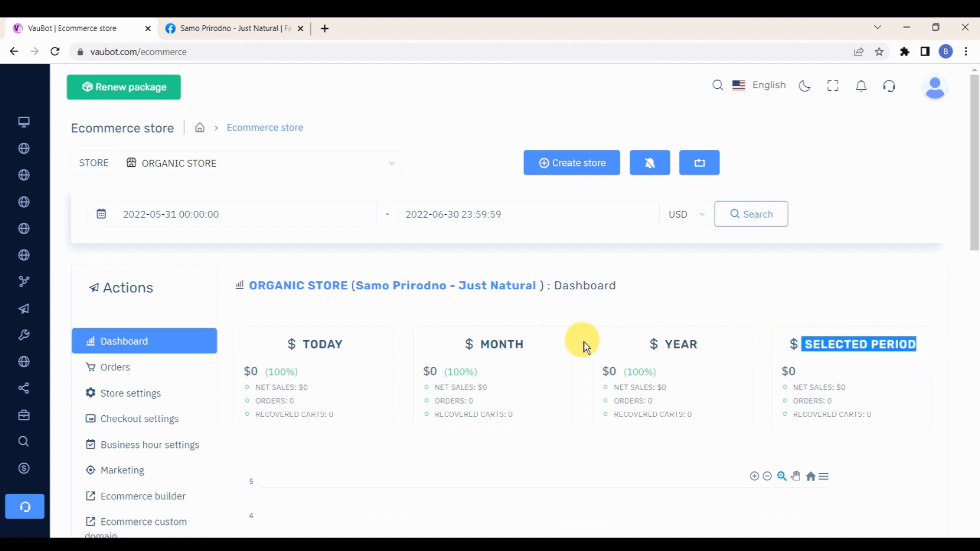
{"action": "scroll", "coordinate": [582, 339], "scroll_direction": "down", "scroll_amount": 4}
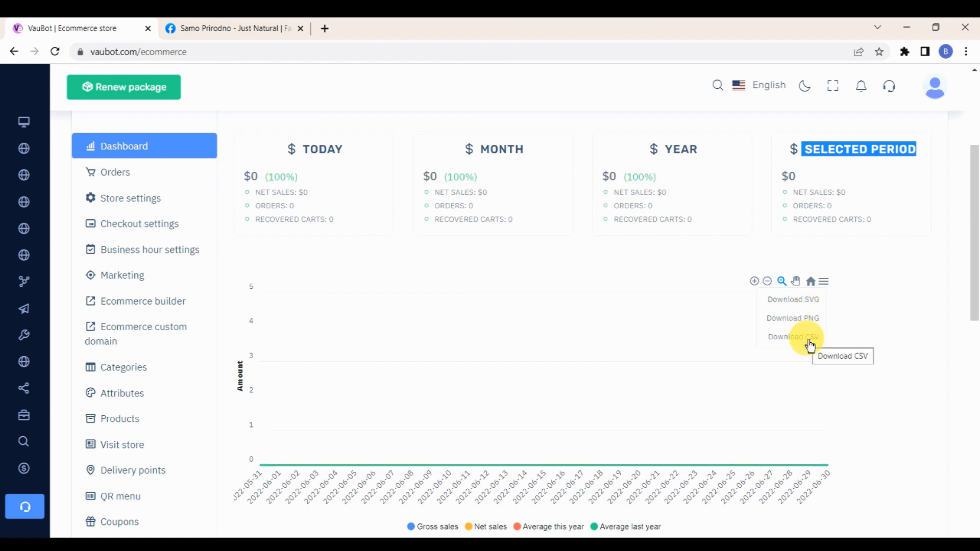
{"action": "scroll", "coordinate": [466, 339], "scroll_direction": "down", "scroll_amount": 5}
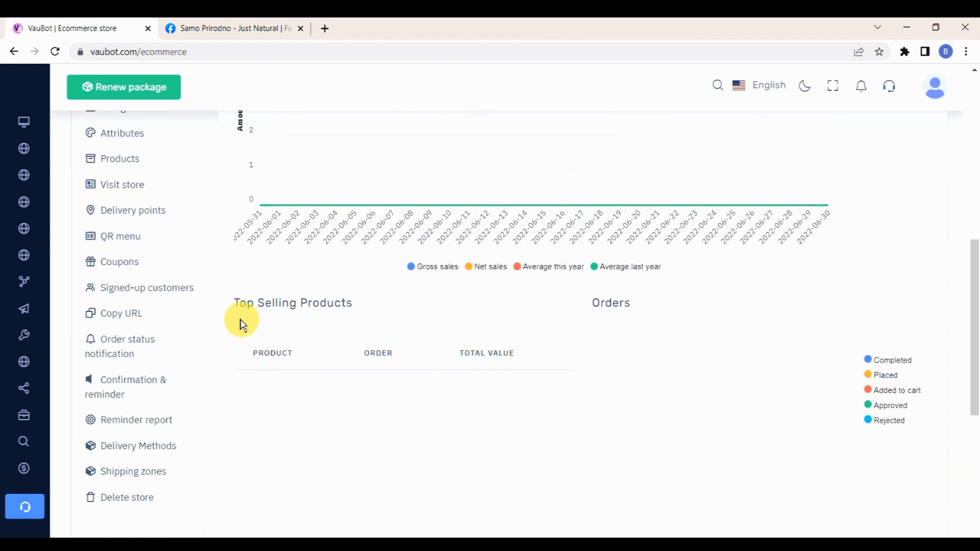
{"action": "left_click_drag", "start_coordinate": [230, 305], "coordinate": [381, 313]}
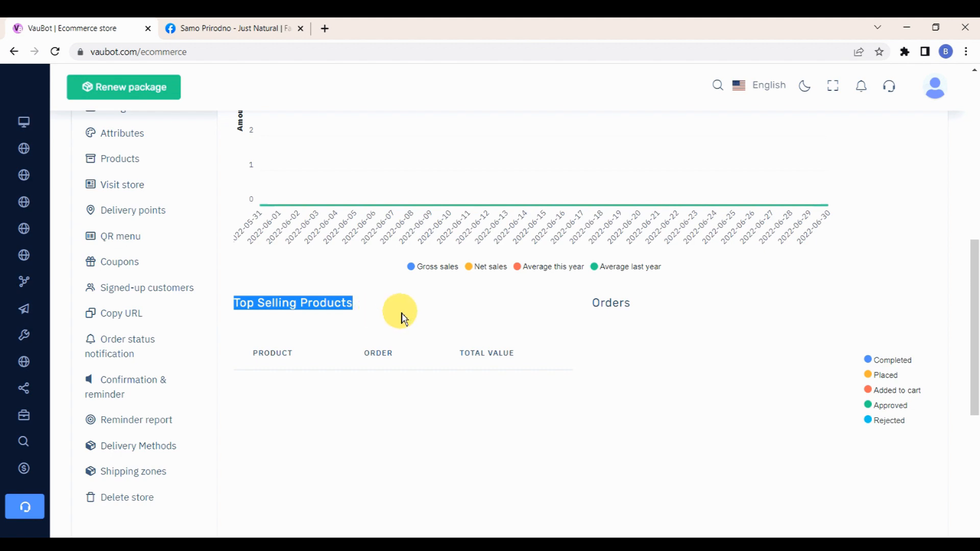
{"action": "scroll", "coordinate": [401, 314], "scroll_direction": "down", "scroll_amount": 5}
{"action": "left_click_drag", "start_coordinate": [230, 318], "coordinate": [351, 332]}
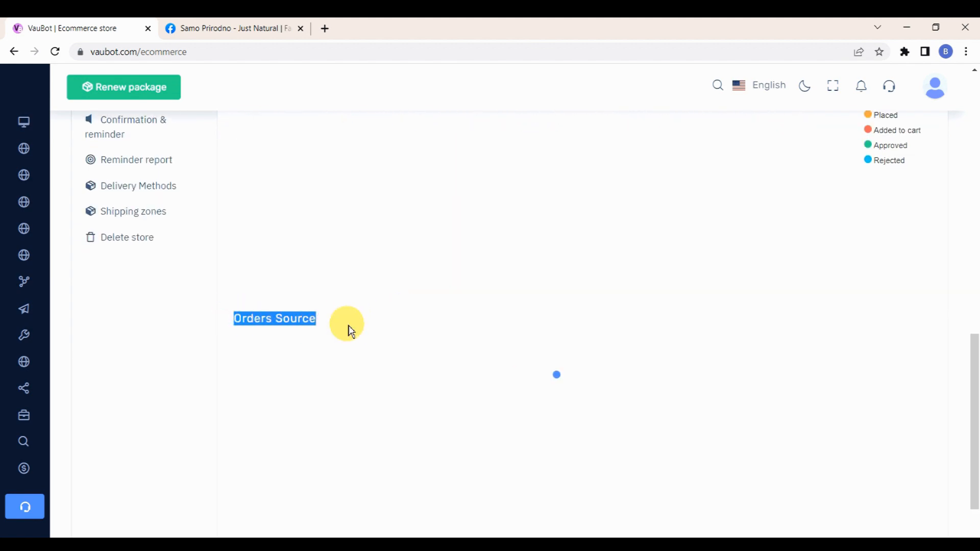
Step: Open the store's Orders page and look through the available order status filters
{"action": "scroll", "coordinate": [352, 332], "scroll_direction": "up", "scroll_amount": 10}
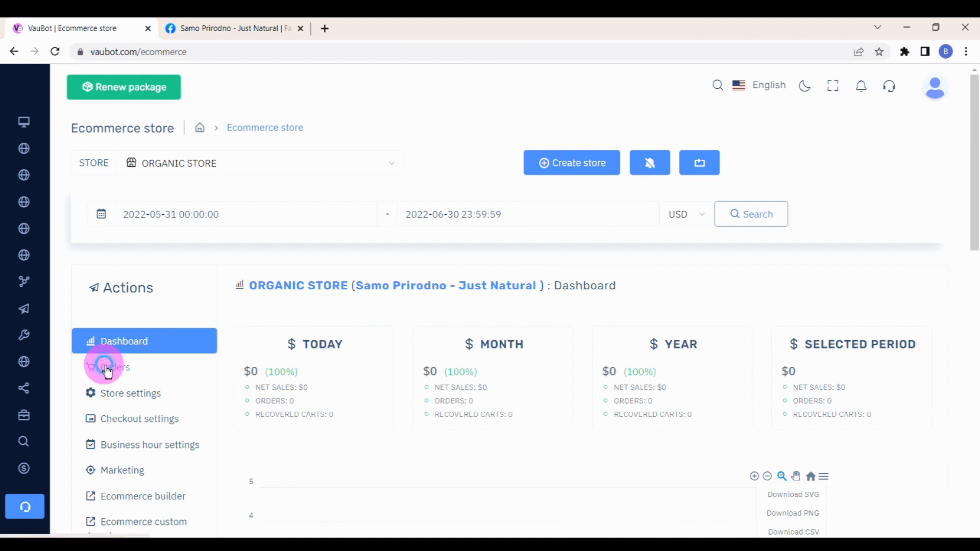
{"action": "left_click", "coordinate": [107, 370]}
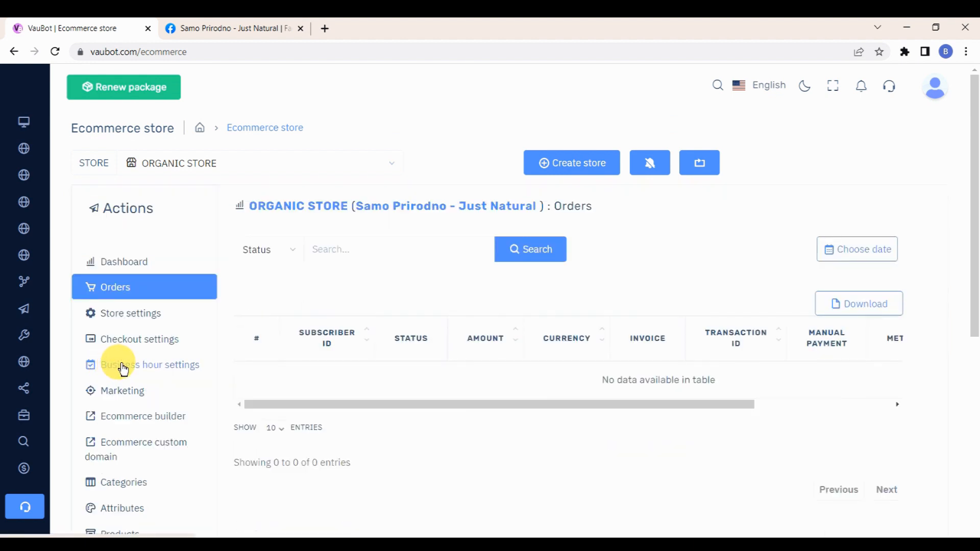
{"action": "left_click", "coordinate": [278, 251]}
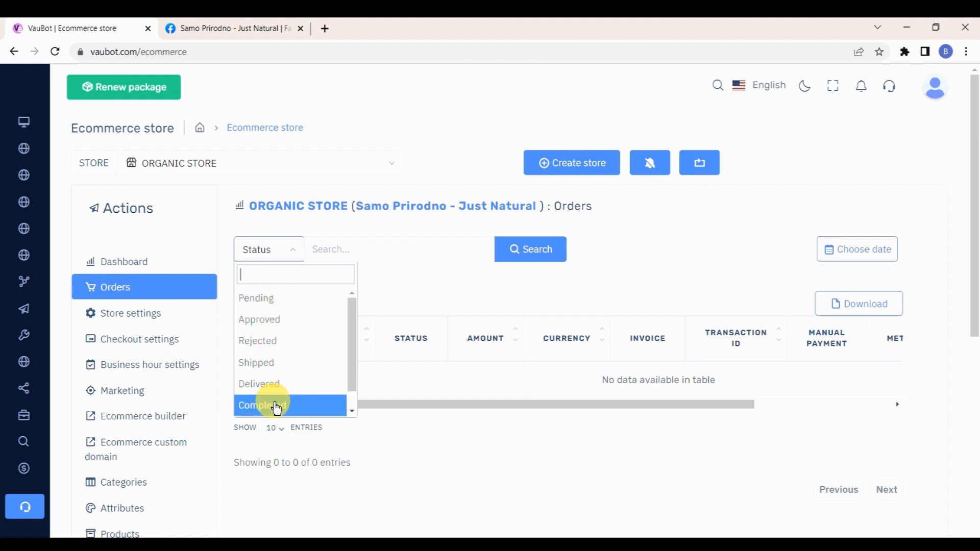
{"action": "left_click", "coordinate": [292, 250]}
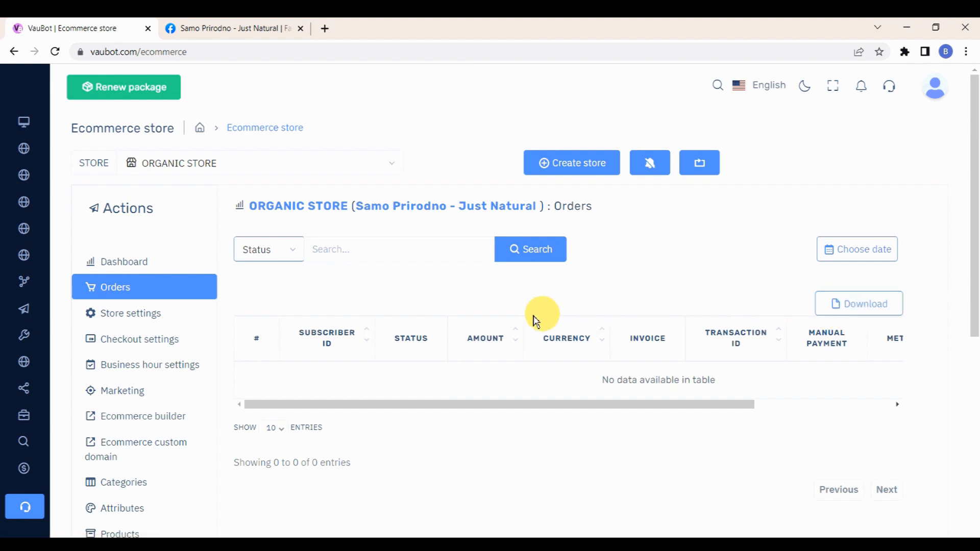
Step: Open the store settings and review the store's contact details, tracking IDs, online status and policy links
{"action": "left_click", "coordinate": [152, 320]}
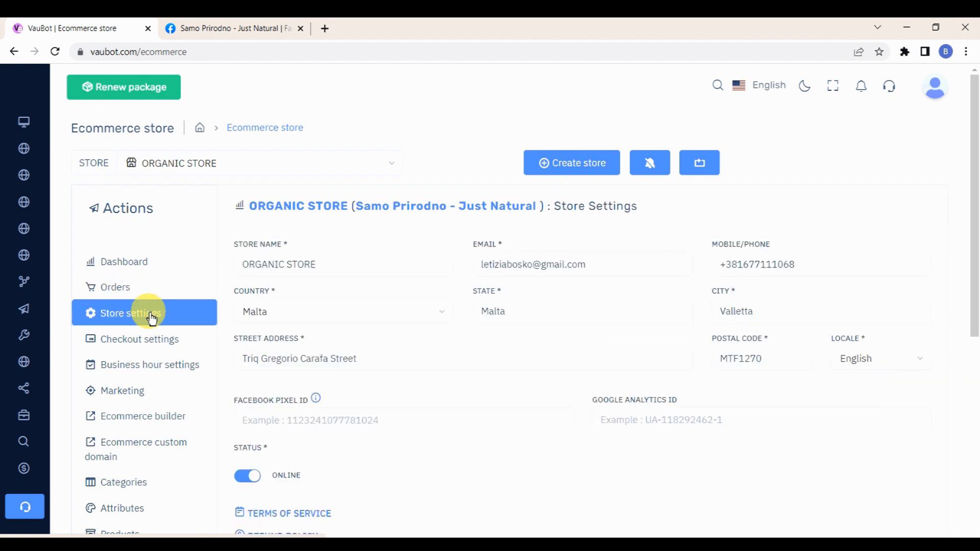
{"action": "scroll", "coordinate": [434, 306], "scroll_direction": "down", "scroll_amount": 4}
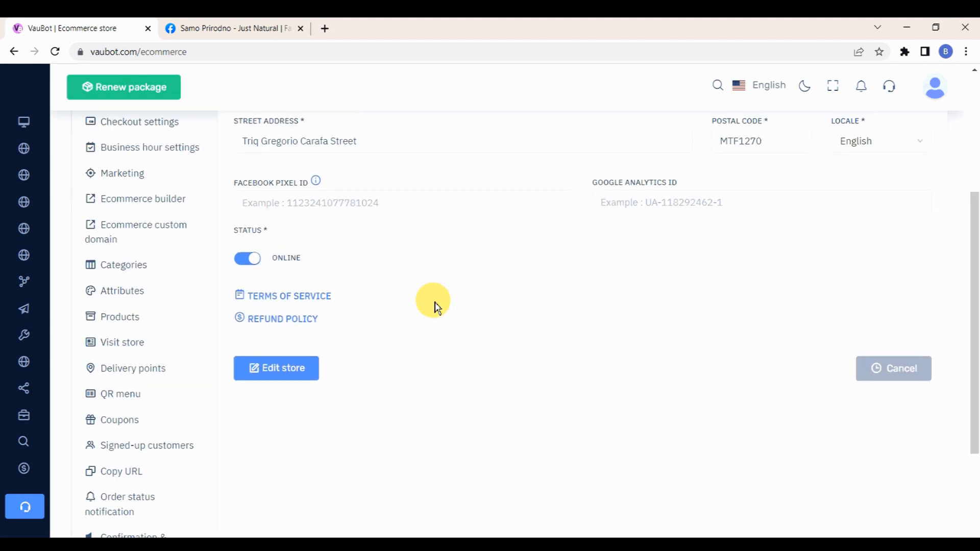
{"action": "scroll", "coordinate": [437, 307], "scroll_direction": "up", "scroll_amount": 4}
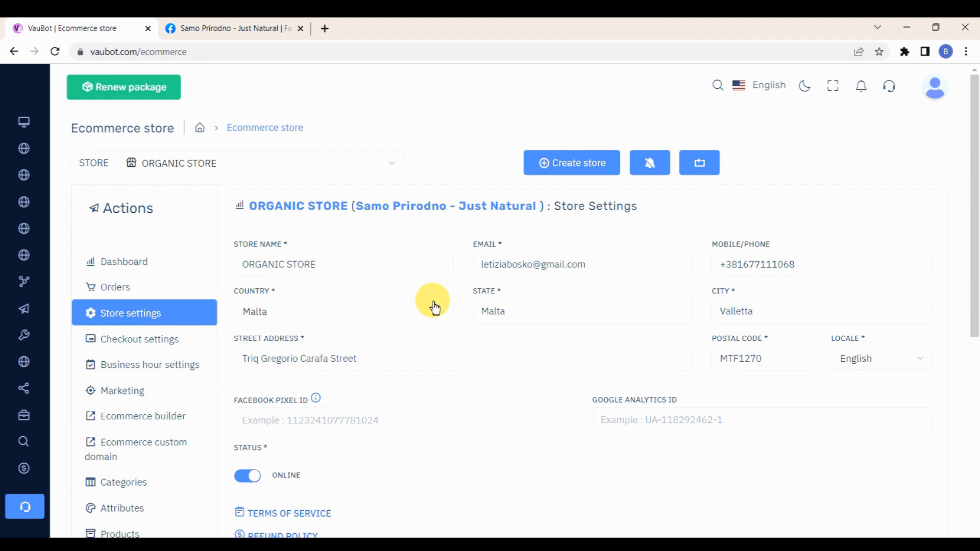
Step: In the checkout settings' payment integration, enter the PayPal account's e-mail and enable PayPal
{"action": "left_click", "coordinate": [158, 343]}
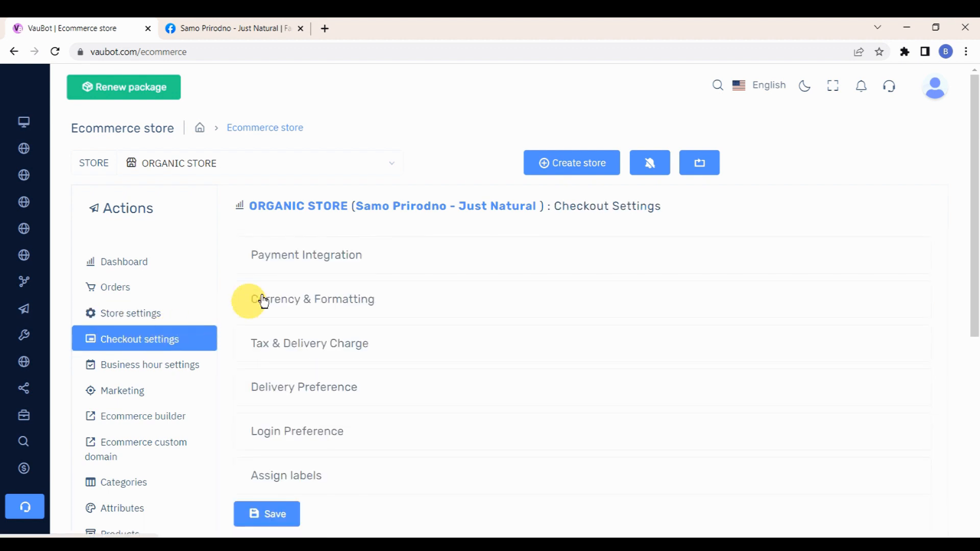
{"action": "left_click", "coordinate": [339, 261]}
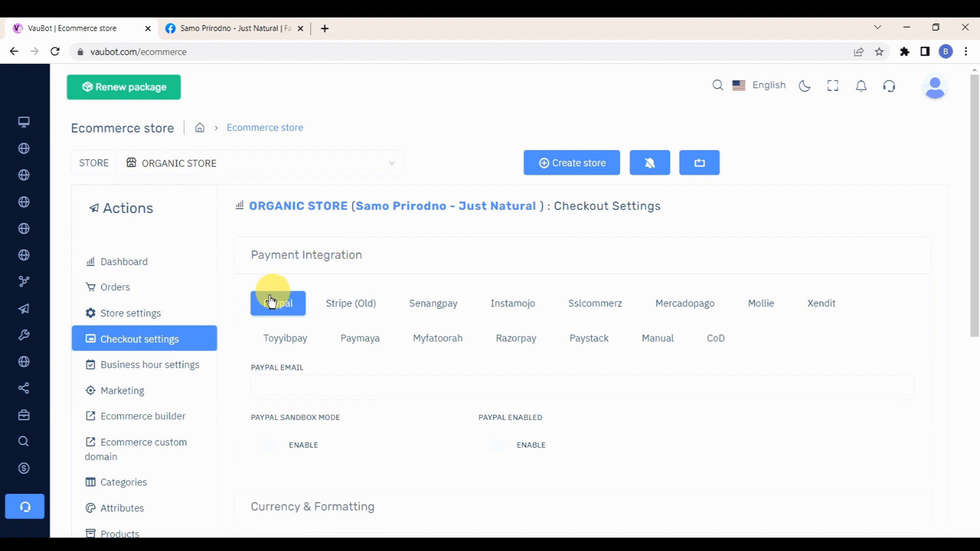
{"action": "left_click", "coordinate": [325, 392]}
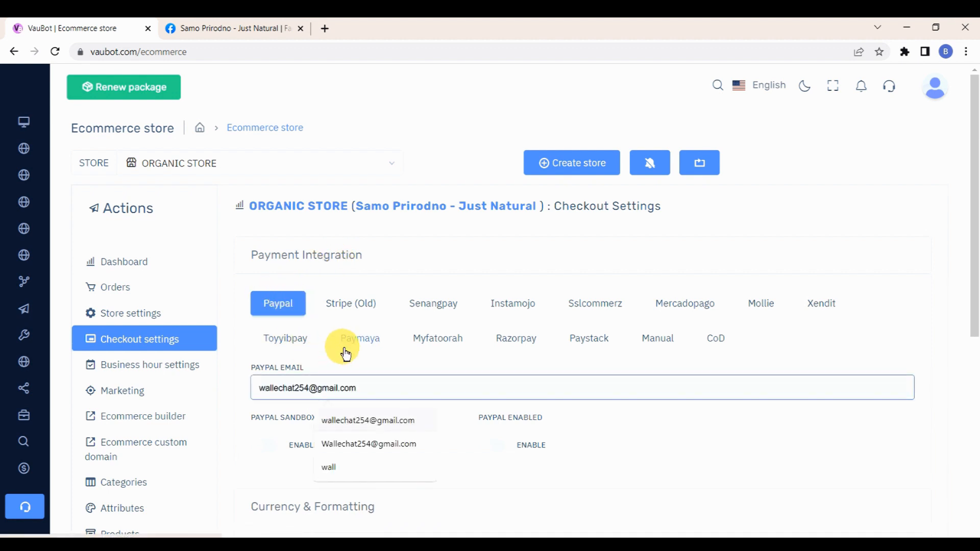
{"action": "scroll", "coordinate": [347, 357], "scroll_direction": "down", "scroll_amount": 3}
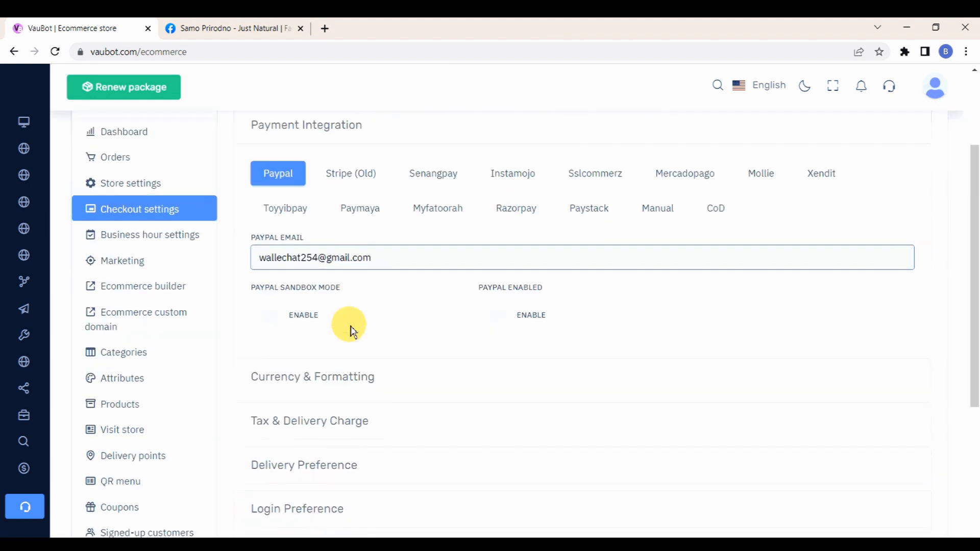
{"action": "left_click", "coordinate": [506, 322]}
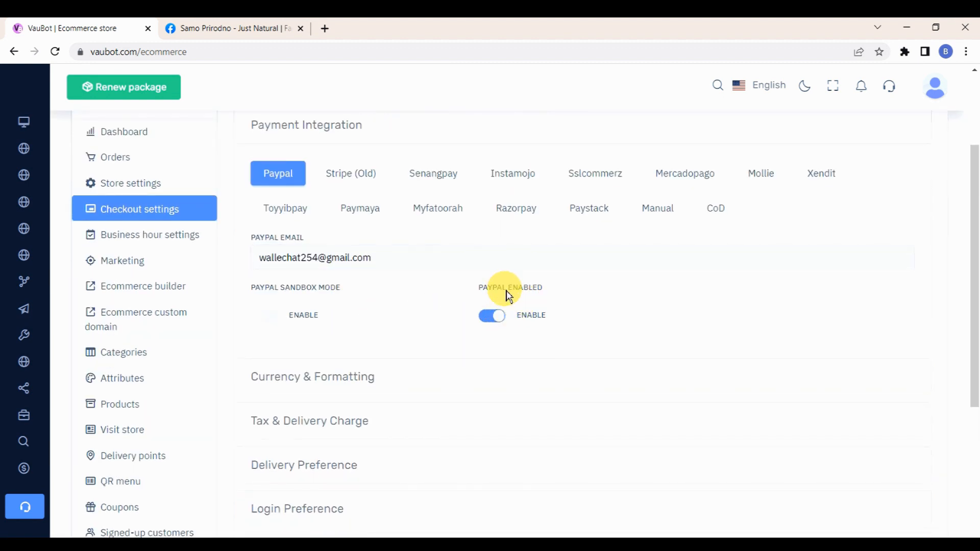
Step: Review the Stripe (Old) secret and publishable key fields, and enable Stripe as a payment method
{"action": "scroll", "coordinate": [509, 296], "scroll_direction": "up", "scroll_amount": 2}
{"action": "left_click", "coordinate": [363, 245]}
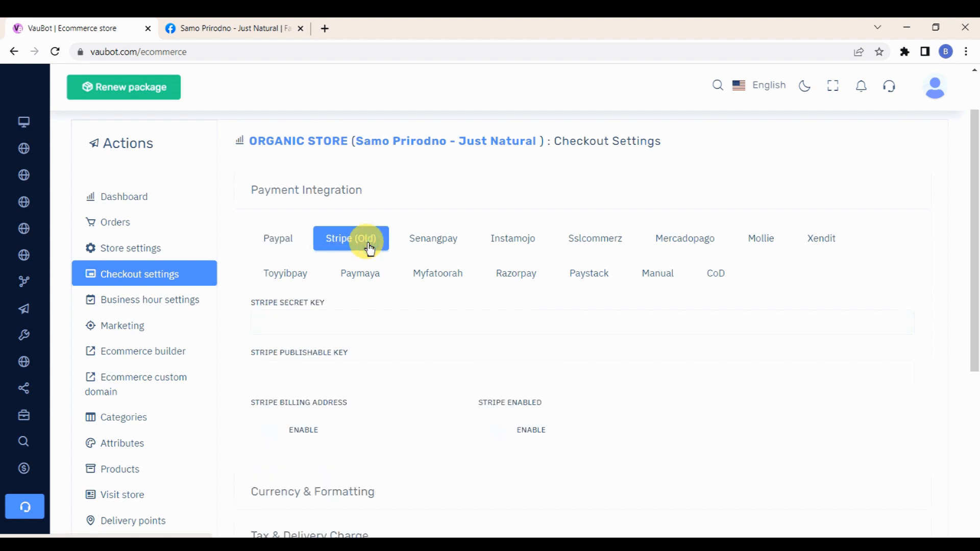
{"action": "left_click_drag", "start_coordinate": [250, 303], "coordinate": [325, 306]}
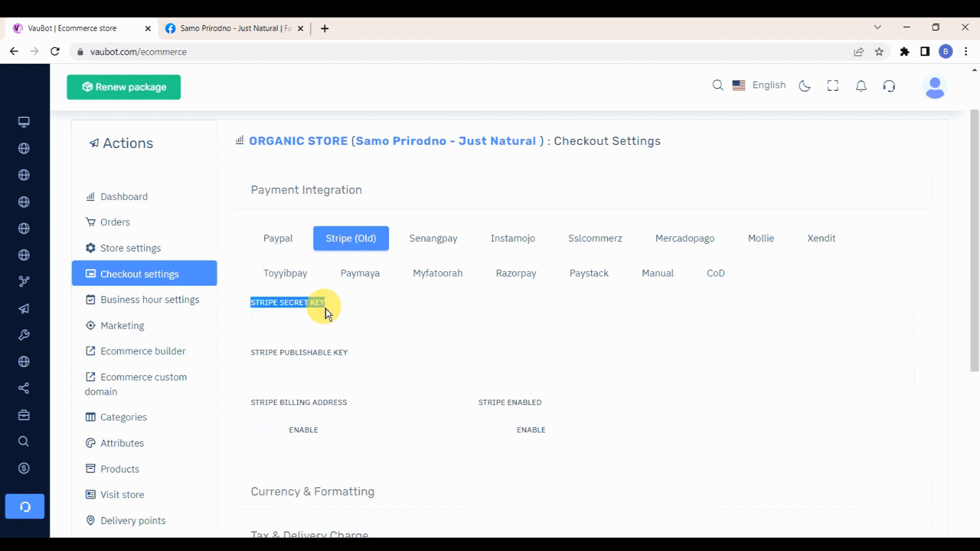
{"action": "left_click_drag", "start_coordinate": [251, 352], "coordinate": [357, 360]}
{"action": "left_click", "coordinate": [492, 431]}
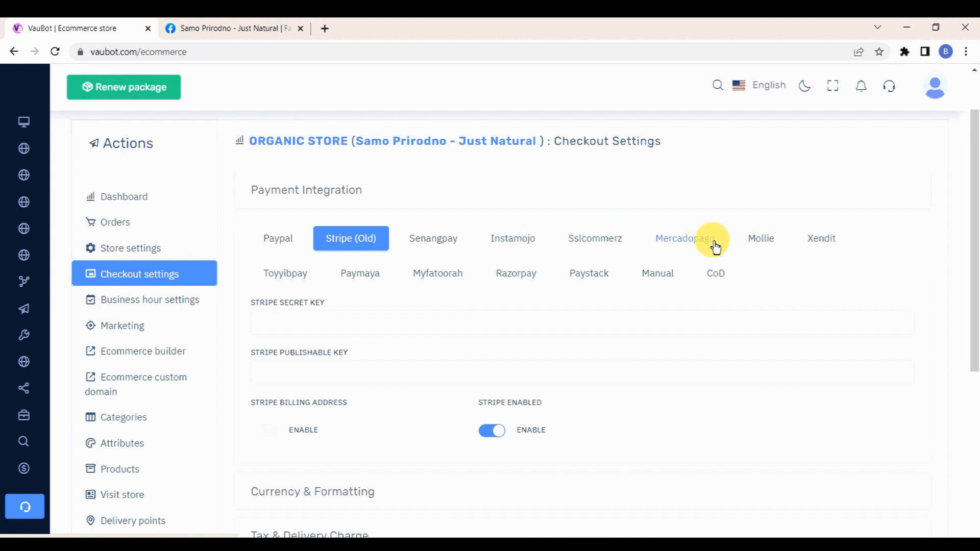
Step: Enable manual payment with the instructions "Once payment is made, please send us a screenshot on" plus a contact e-mail, and enable cash on delivery
{"action": "left_click", "coordinate": [658, 276]}
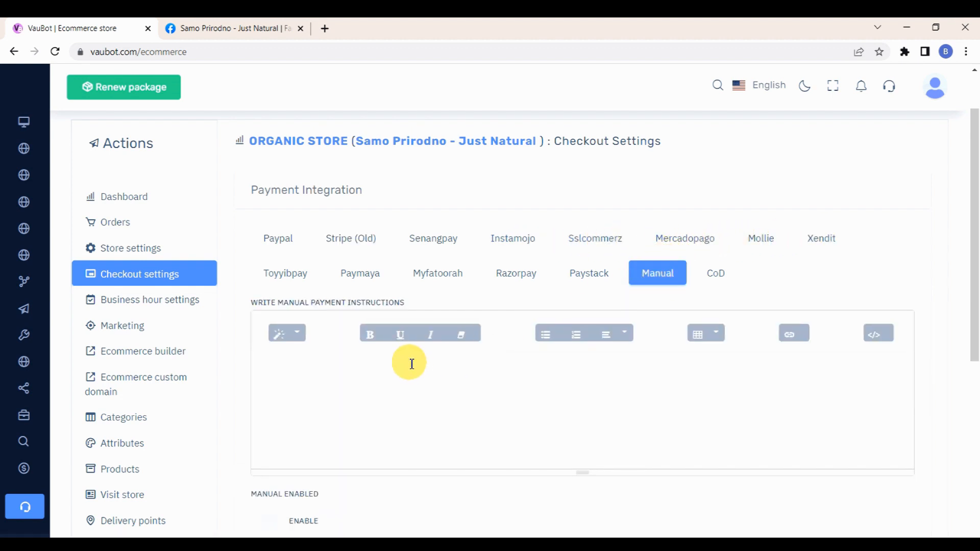
{"action": "left_click", "coordinate": [412, 363]}
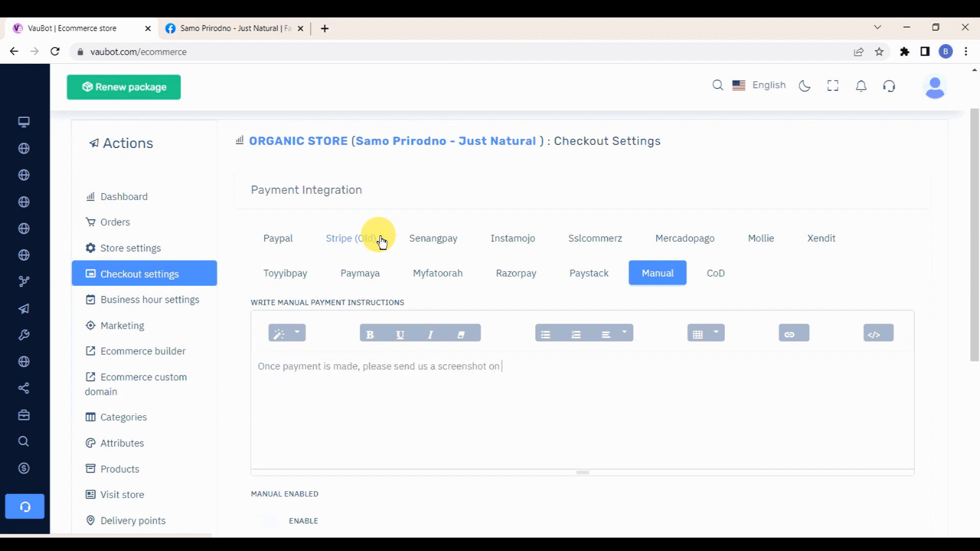
{"action": "scroll", "coordinate": [383, 242], "scroll_direction": "down", "scroll_amount": 1}
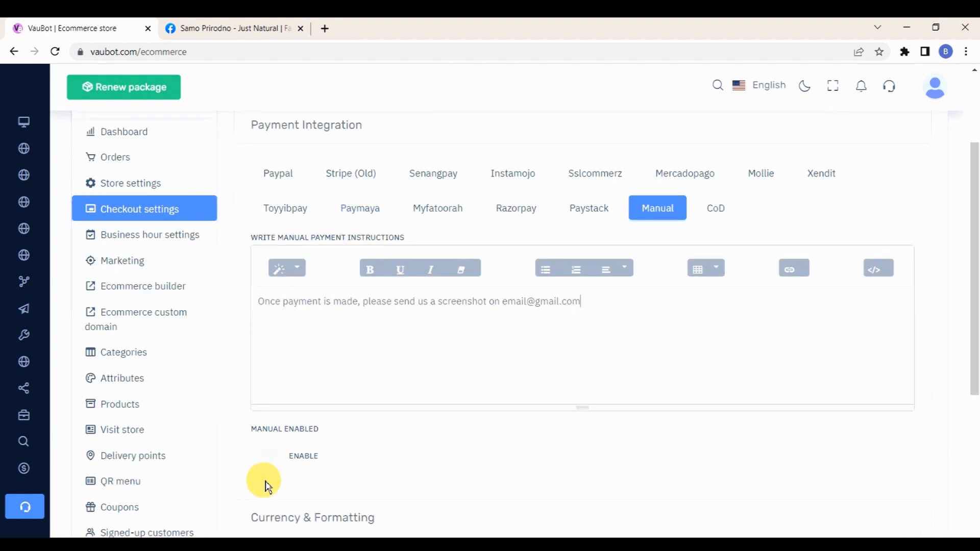
{"action": "left_click", "coordinate": [265, 456]}
{"action": "left_click", "coordinate": [719, 211]}
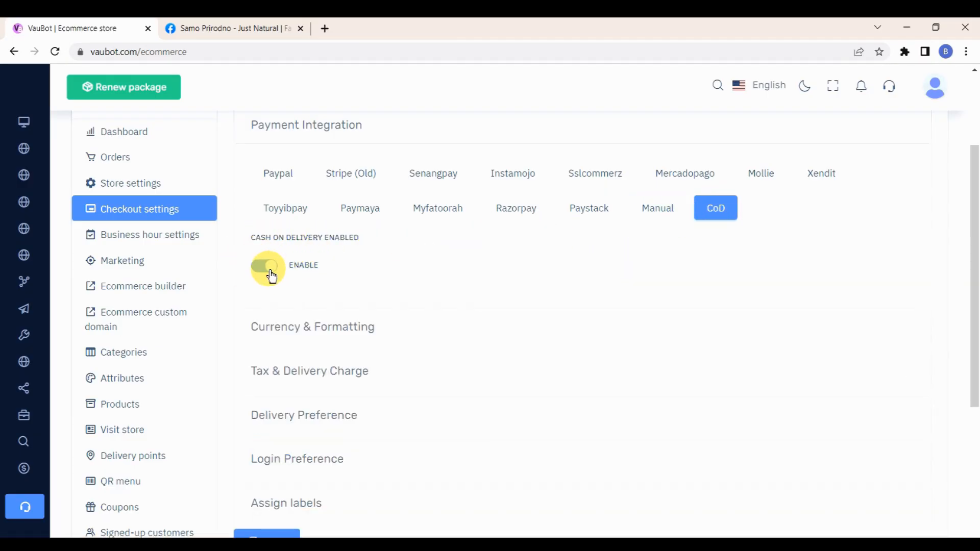
Step: Expand the Currency & Formatting settings and look through the list of available currencies
{"action": "scroll", "coordinate": [269, 274], "scroll_direction": "down", "scroll_amount": 2}
{"action": "left_click", "coordinate": [398, 200]}
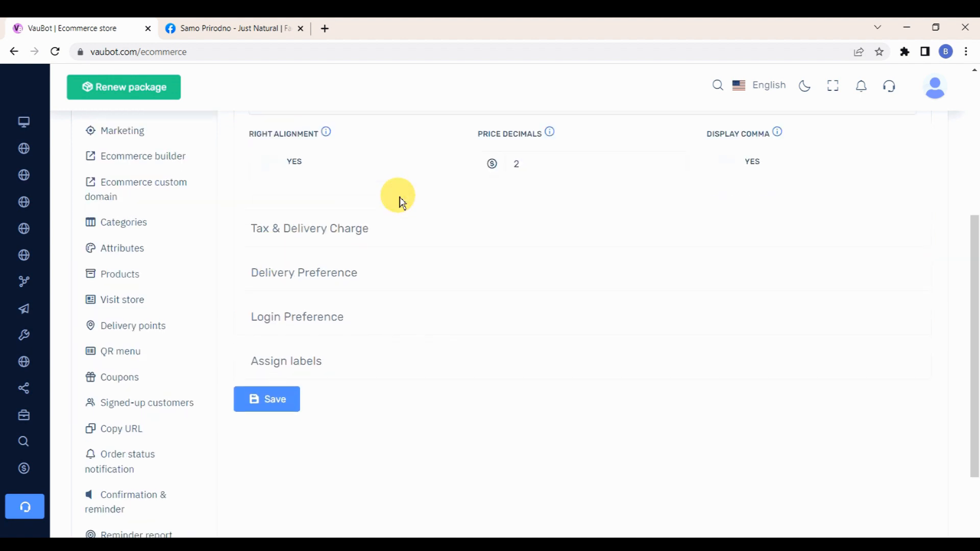
{"action": "scroll", "coordinate": [404, 207], "scroll_direction": "up", "scroll_amount": 1}
{"action": "scroll", "coordinate": [406, 211], "scroll_direction": "up", "scroll_amount": 1}
{"action": "left_click", "coordinate": [400, 230]}
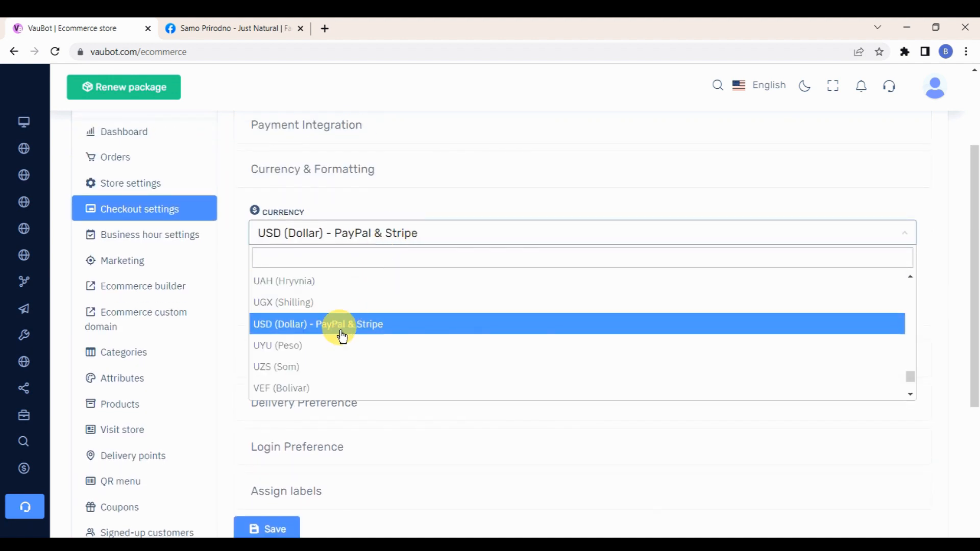
{"action": "scroll", "coordinate": [342, 337], "scroll_direction": "up", "scroll_amount": 2}
{"action": "scroll", "coordinate": [341, 337], "scroll_direction": "up", "scroll_amount": 10}
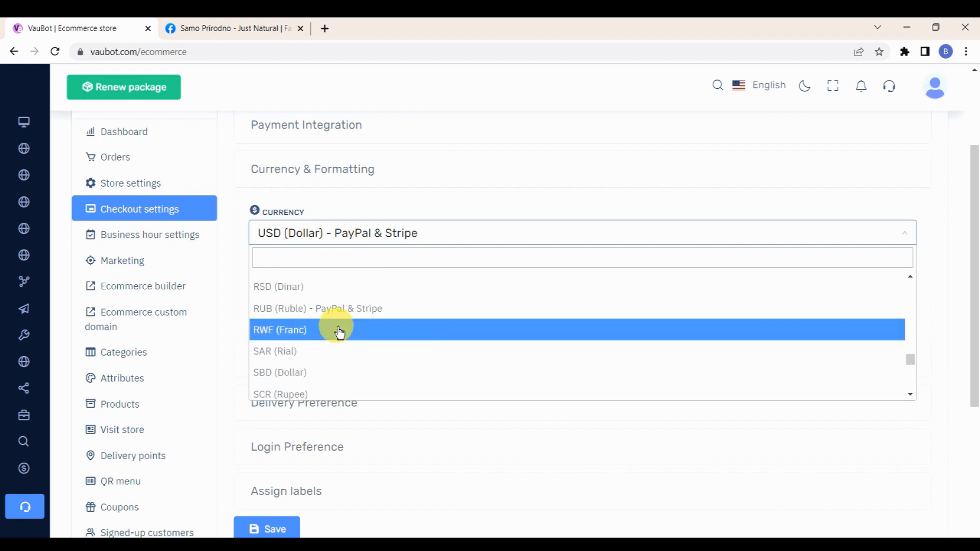
{"action": "scroll", "coordinate": [340, 333], "scroll_direction": "up", "scroll_amount": 5}
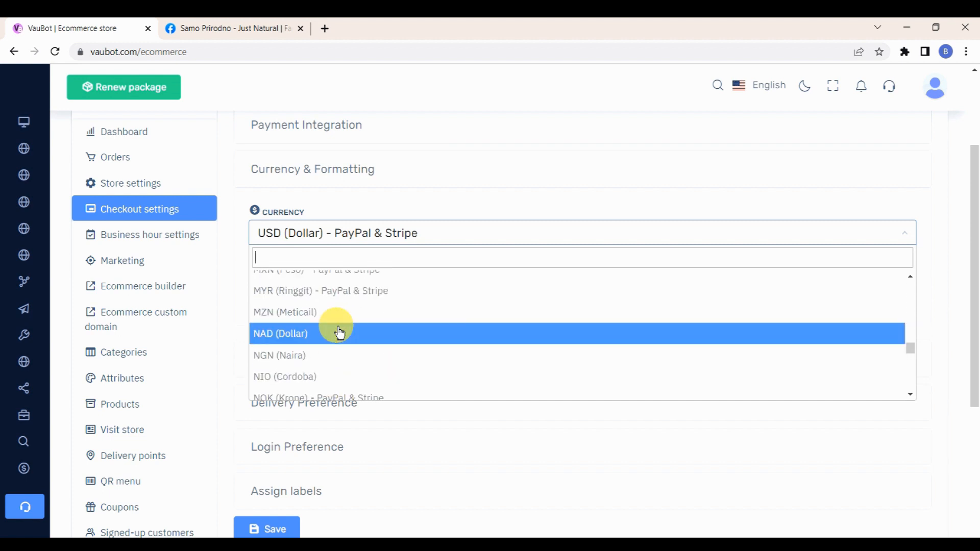
{"action": "left_click", "coordinate": [407, 230]}
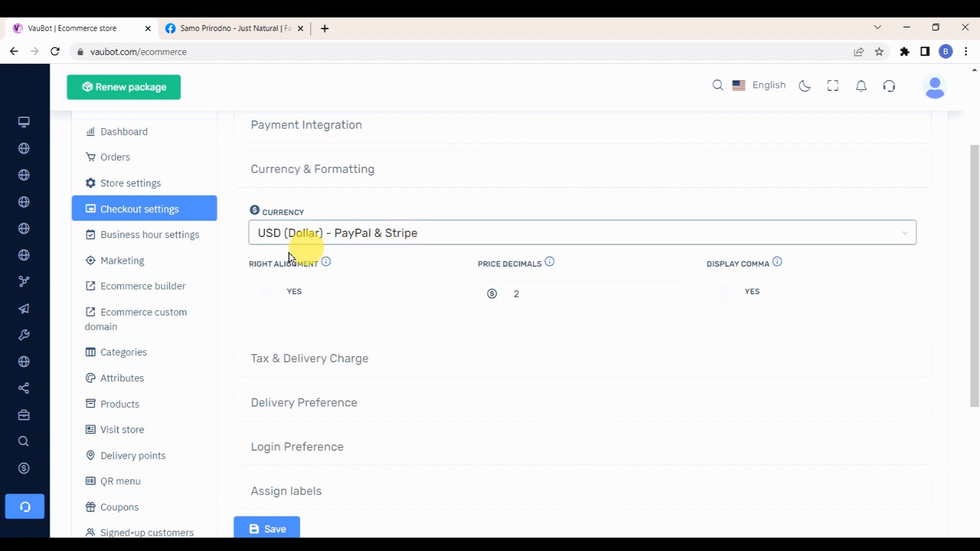
Step: Review the price formatting options, and enable right alignment and comma display for prices
{"action": "left_click_drag", "start_coordinate": [252, 269], "coordinate": [324, 265]}
{"action": "mouse_move", "coordinate": [323, 274]}
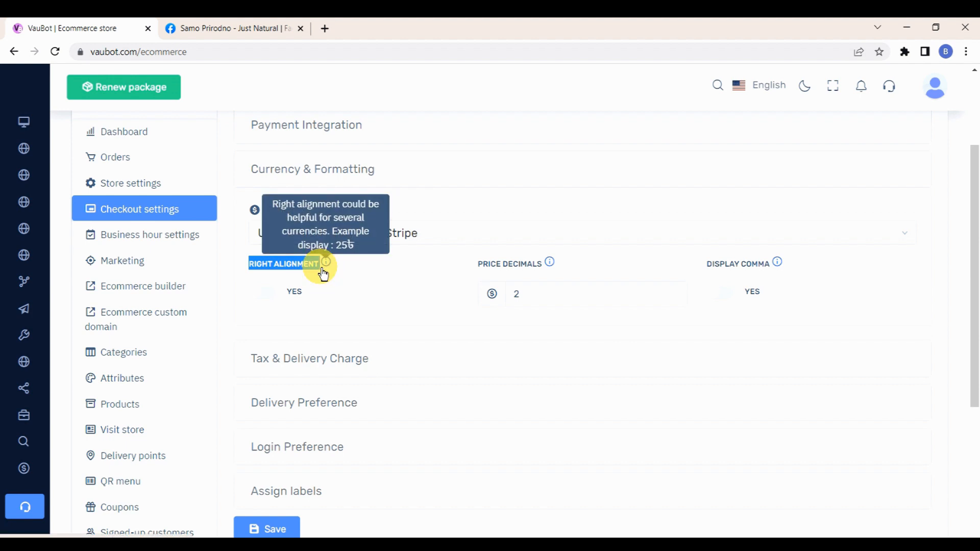
{"action": "left_click", "coordinate": [262, 293]}
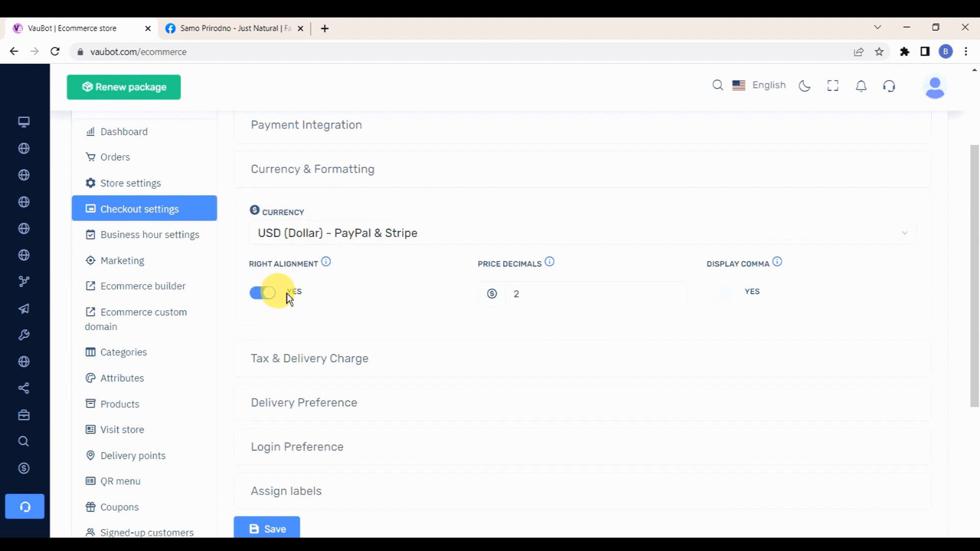
{"action": "left_click_drag", "start_coordinate": [477, 264], "coordinate": [544, 272]}
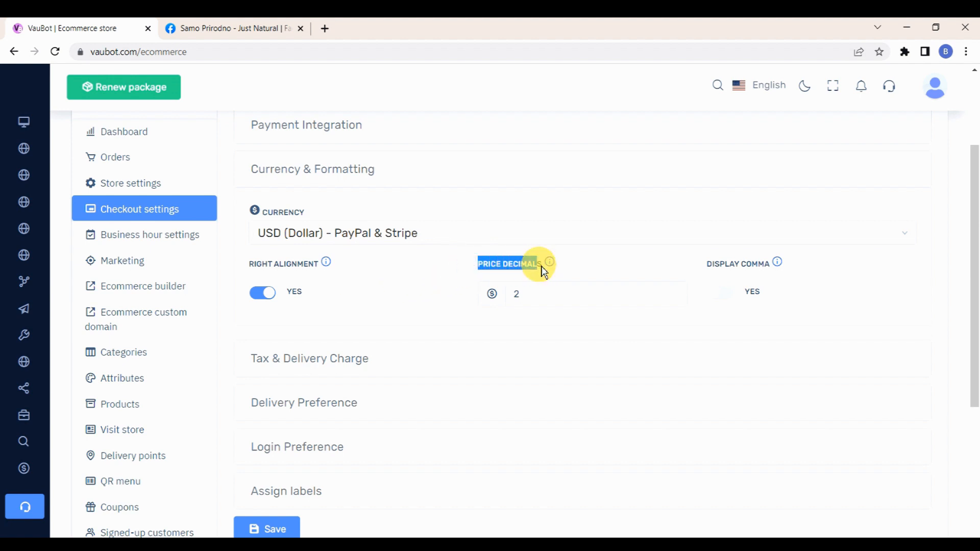
{"action": "left_click_drag", "start_coordinate": [707, 264], "coordinate": [775, 273]}
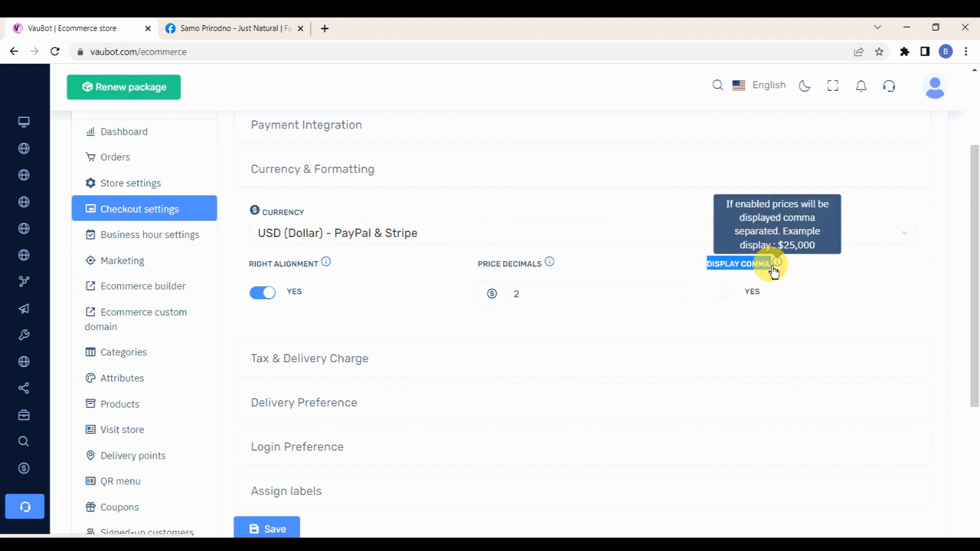
{"action": "left_click", "coordinate": [721, 293]}
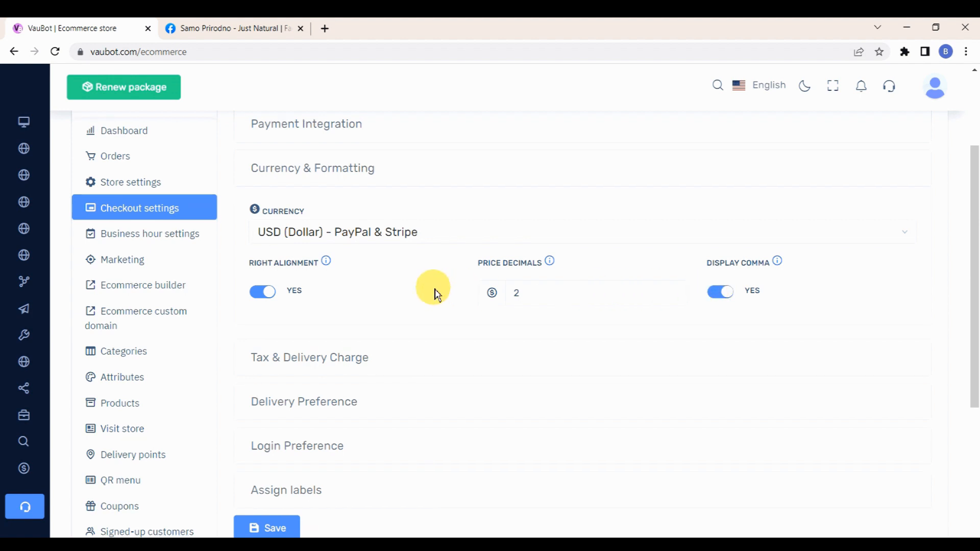
Step: Expand the Tax & Delivery Charge settings, check the tax percentage field, and collapse the section
{"action": "scroll", "coordinate": [424, 292], "scroll_direction": "down", "scroll_amount": 1}
{"action": "left_click", "coordinate": [369, 292]}
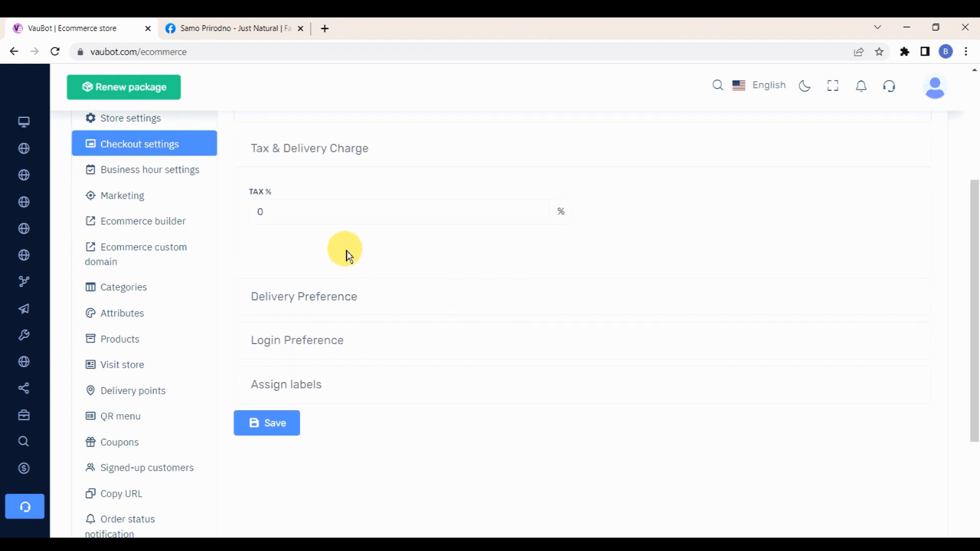
{"action": "scroll", "coordinate": [342, 250], "scroll_direction": "up", "scroll_amount": 1}
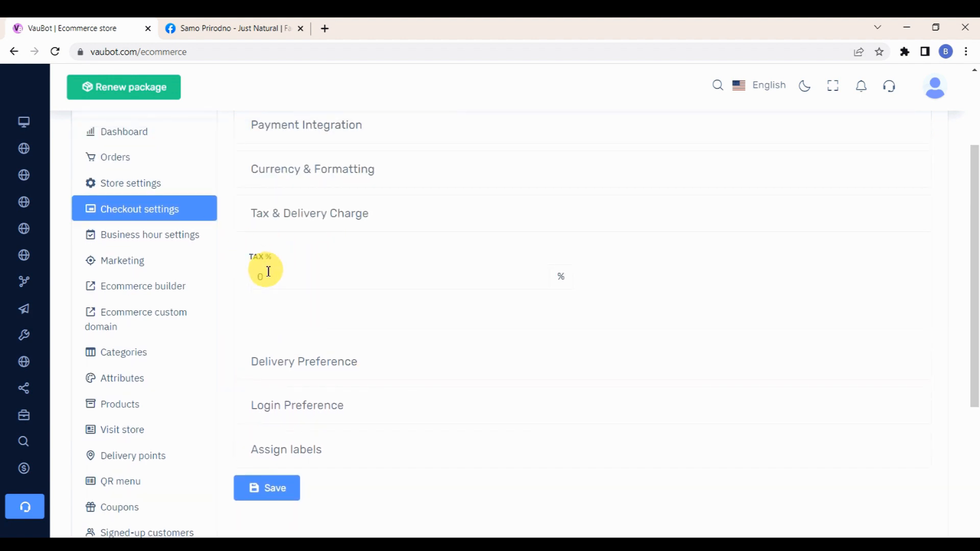
{"action": "left_click", "coordinate": [339, 215]}
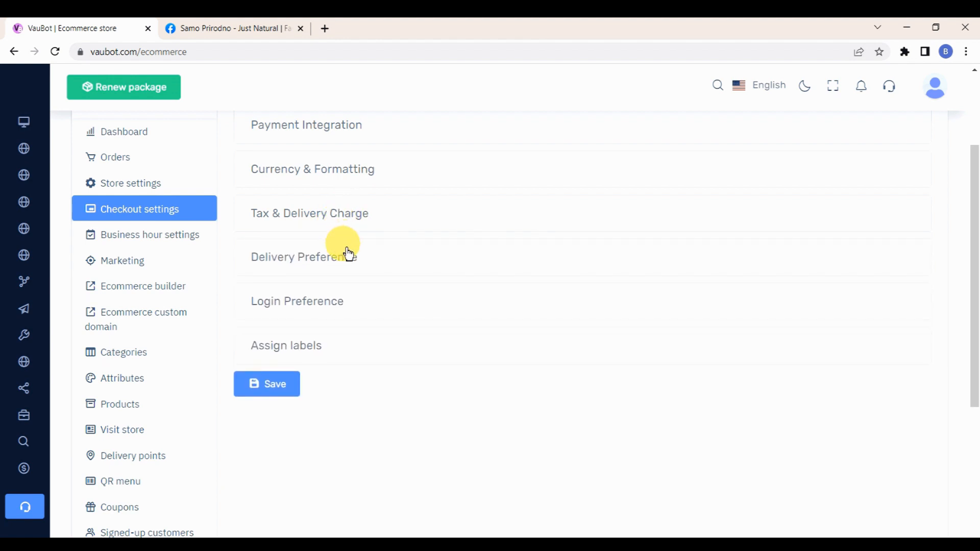
Step: Expand the Delivery Preference settings and check the preparation time field and its available time units
{"action": "left_click", "coordinate": [350, 257]}
{"action": "scroll", "coordinate": [350, 264], "scroll_direction": "down", "scroll_amount": 1}
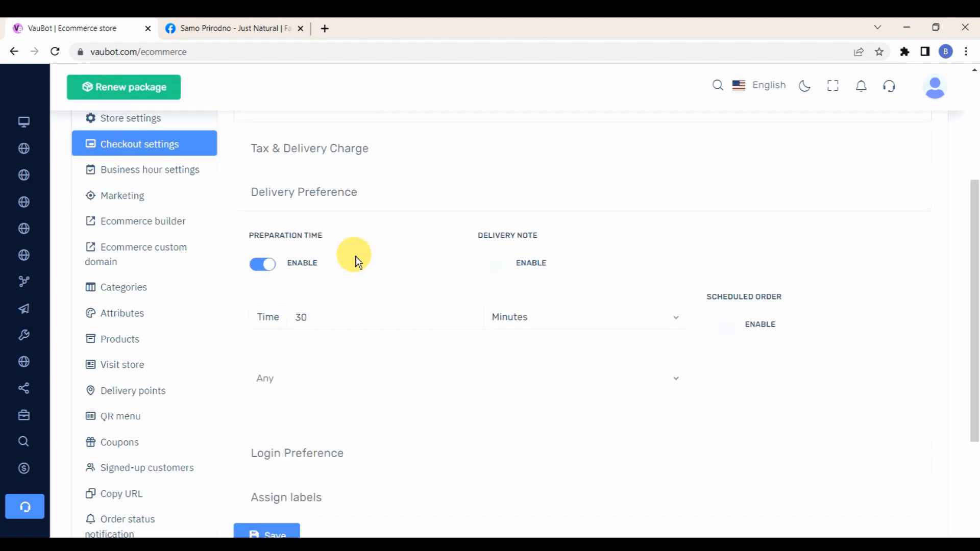
{"action": "left_click", "coordinate": [342, 314]}
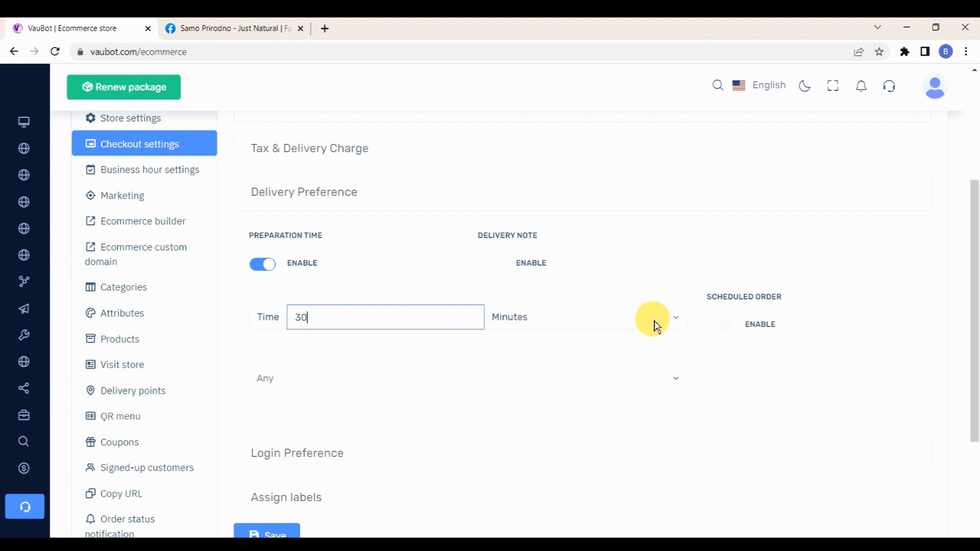
{"action": "left_click", "coordinate": [651, 319]}
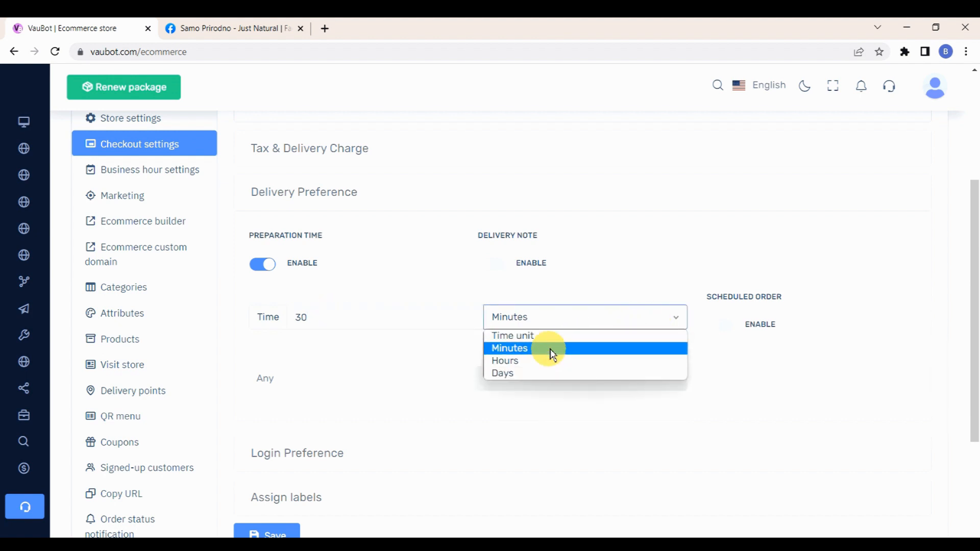
{"action": "left_click", "coordinate": [632, 317]}
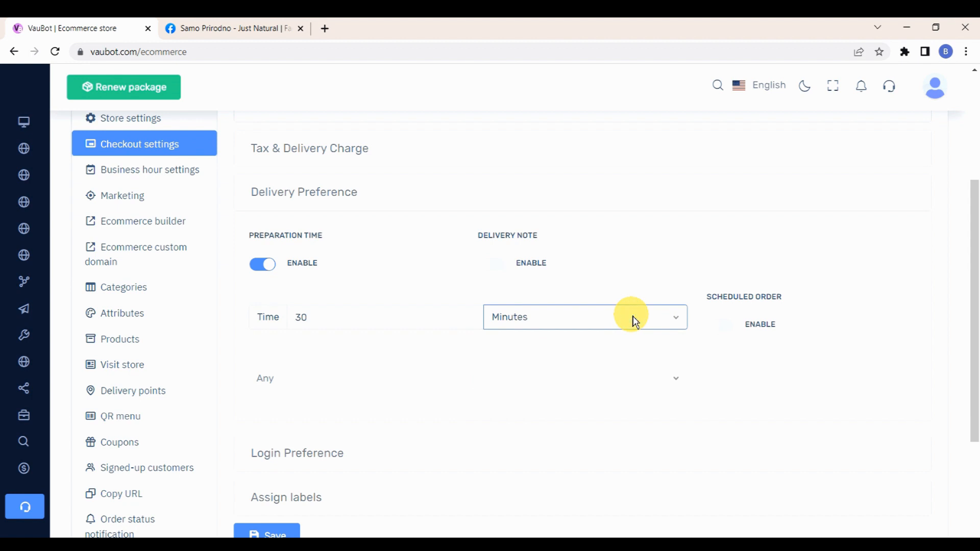
Step: Try out the delivery note and scheduled order options, and check the date ranges available for scheduled orders
{"action": "left_click", "coordinate": [493, 264]}
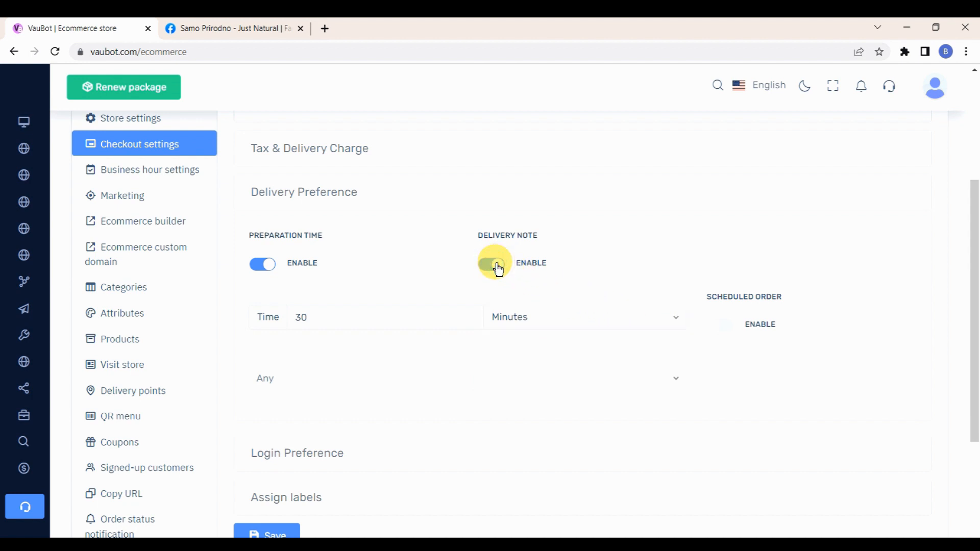
{"action": "left_click", "coordinate": [723, 327]}
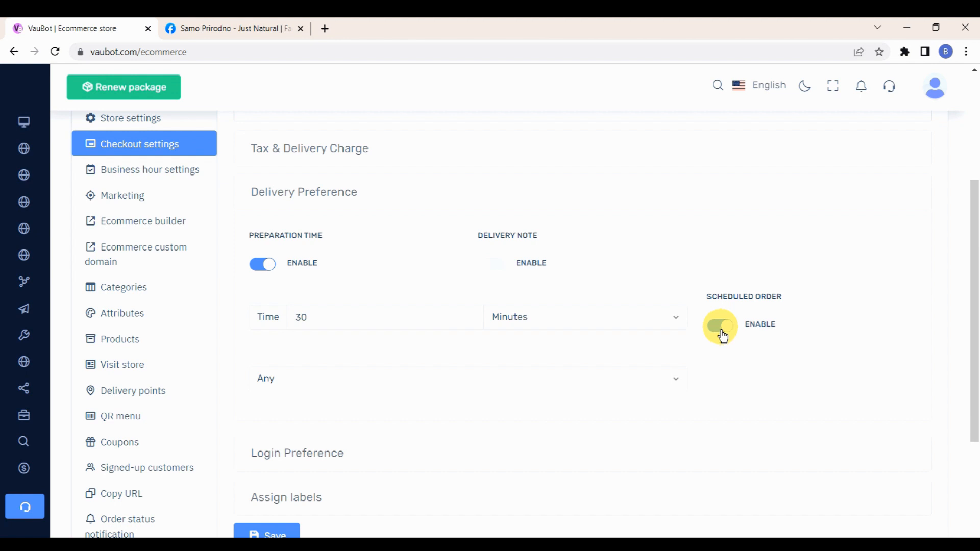
{"action": "left_click", "coordinate": [669, 379]}
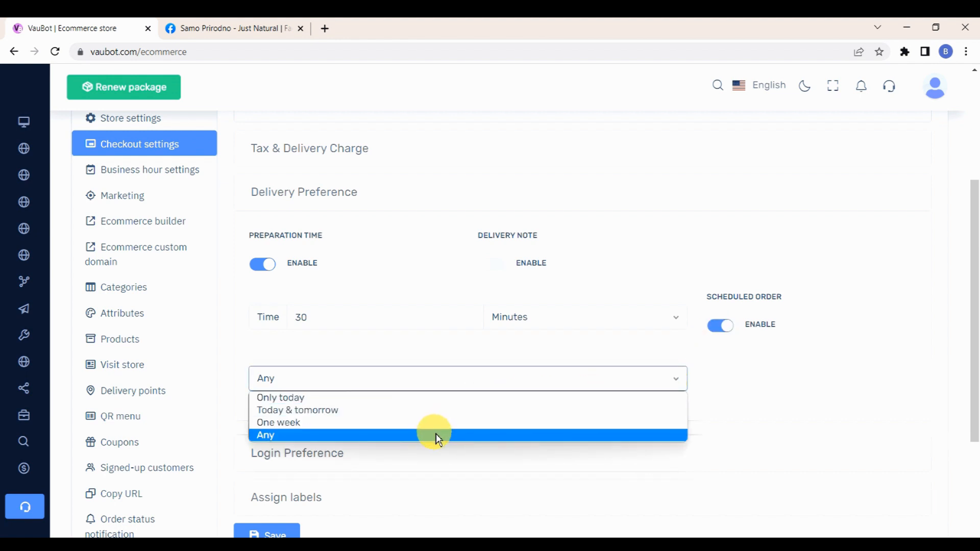
{"action": "left_click", "coordinate": [661, 382]}
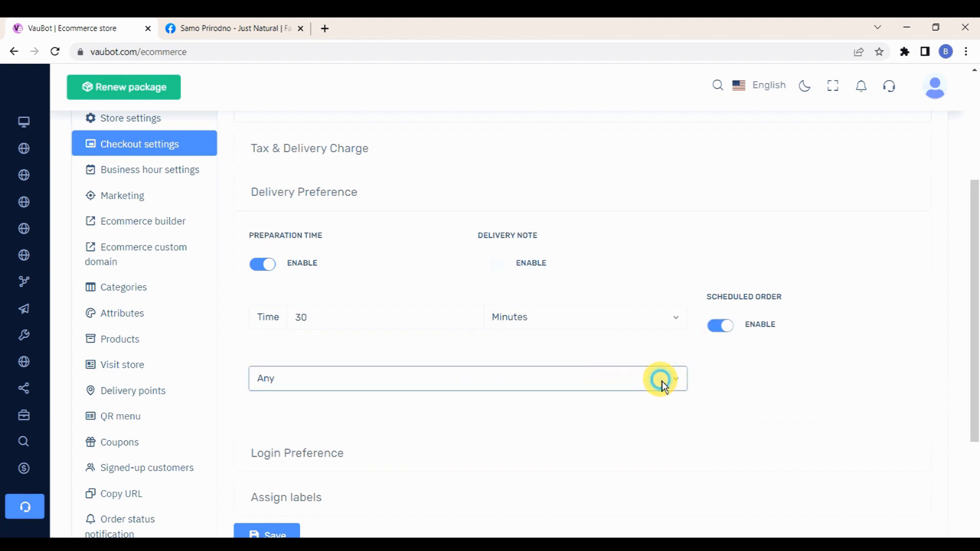
{"action": "left_click", "coordinate": [719, 325]}
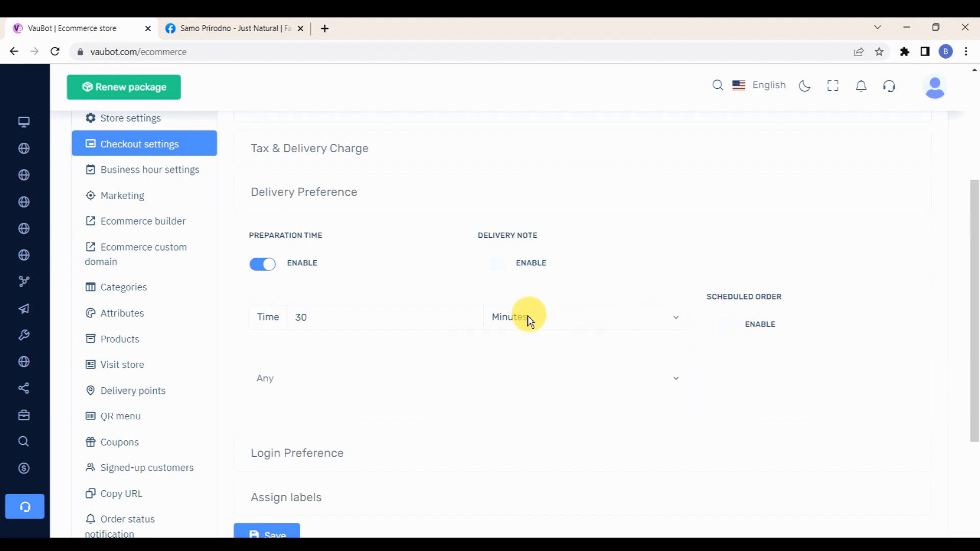
Step: Collapse the Delivery Preference section and enable guest purchase in the Login Preference settings
{"action": "scroll", "coordinate": [521, 319], "scroll_direction": "down", "scroll_amount": 3}
{"action": "scroll", "coordinate": [372, 210], "scroll_direction": "up", "scroll_amount": 2}
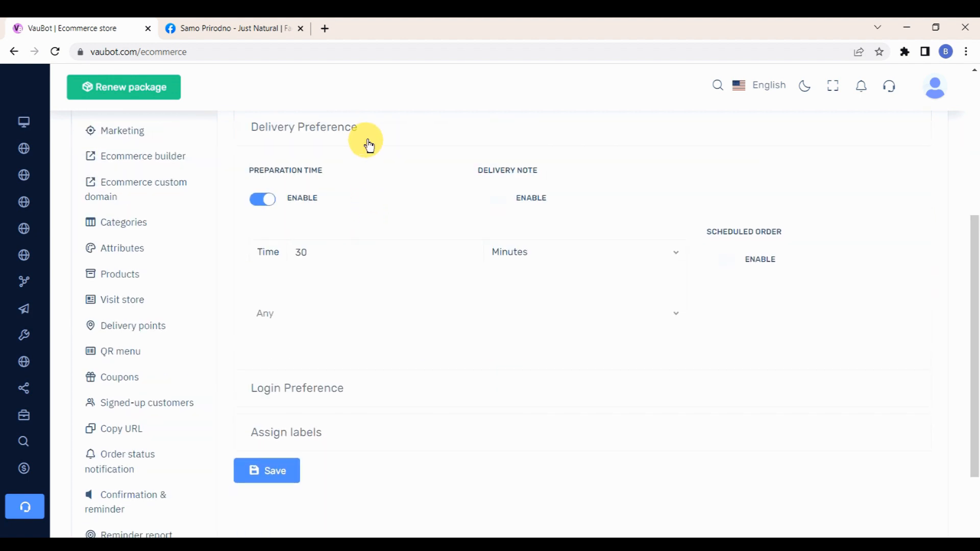
{"action": "left_click", "coordinate": [368, 145]}
{"action": "left_click", "coordinate": [356, 173]}
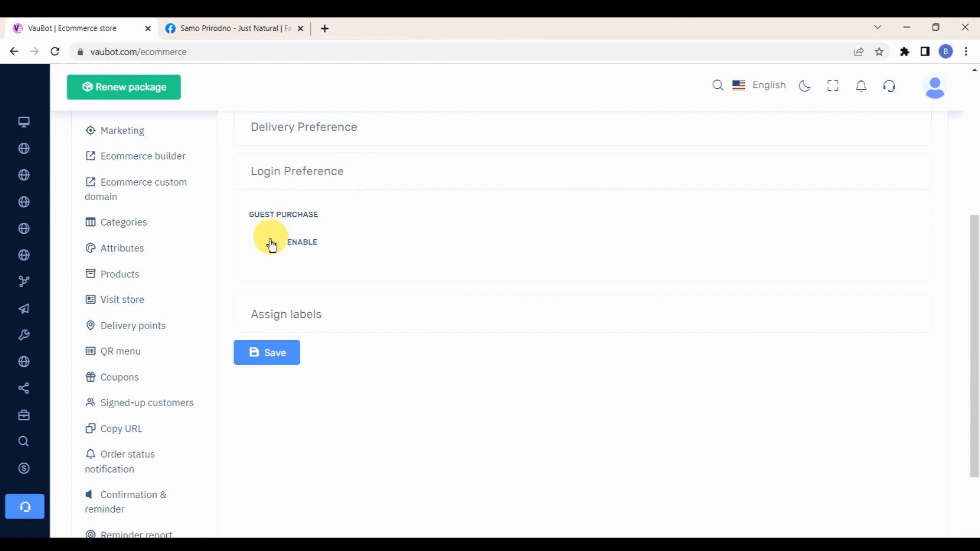
{"action": "left_click", "coordinate": [370, 182]}
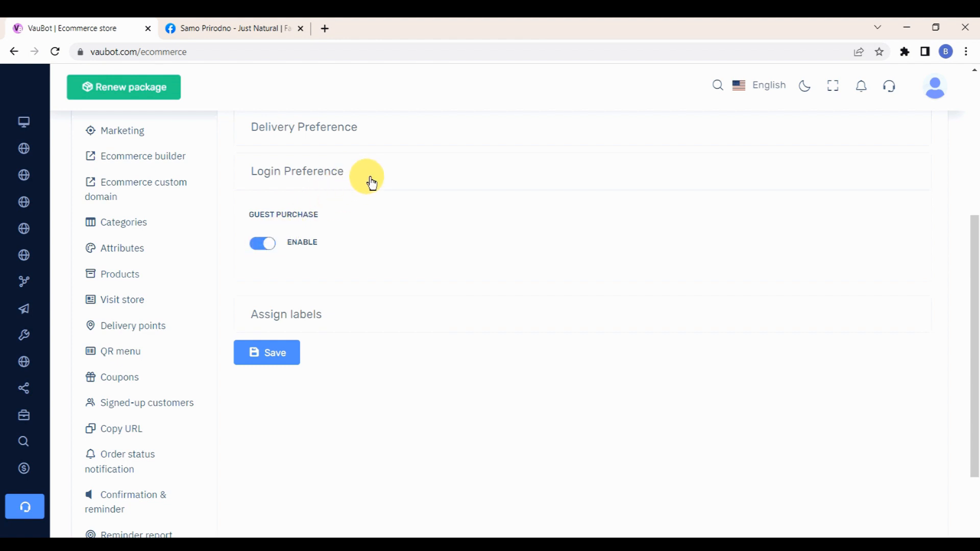
Step: Review the Assign labels section without choosing a label, and save the checkout settings
{"action": "left_click", "coordinate": [353, 225]}
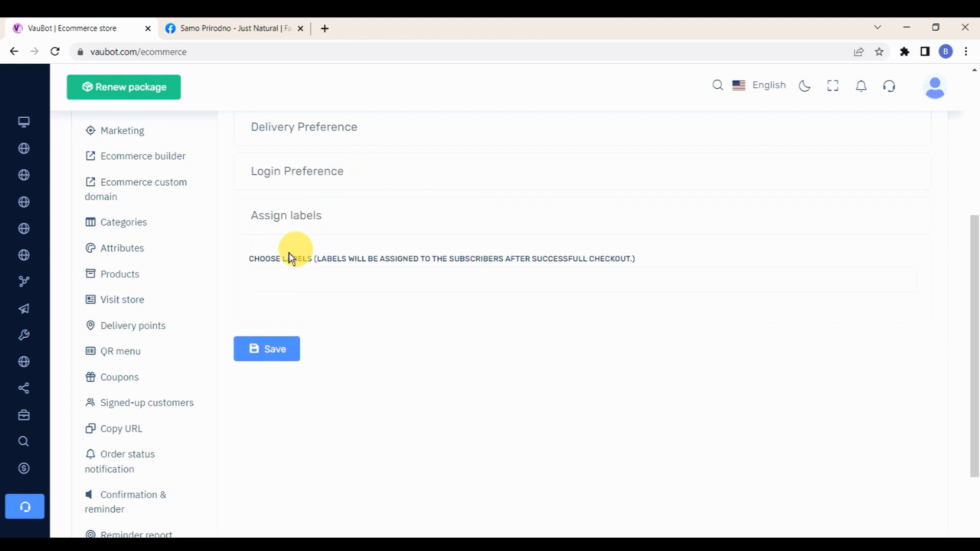
{"action": "left_click_drag", "start_coordinate": [248, 259], "coordinate": [730, 267]}
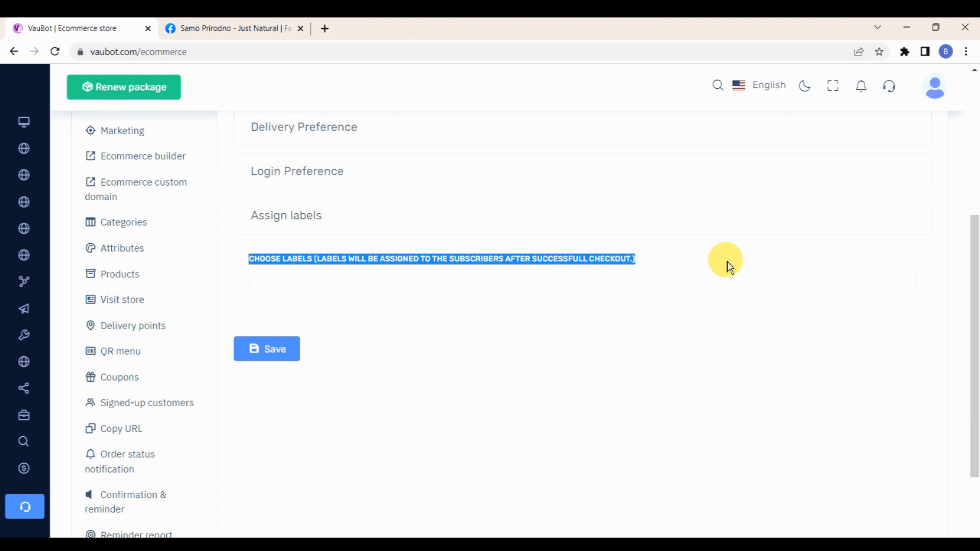
{"action": "left_click", "coordinate": [307, 222]}
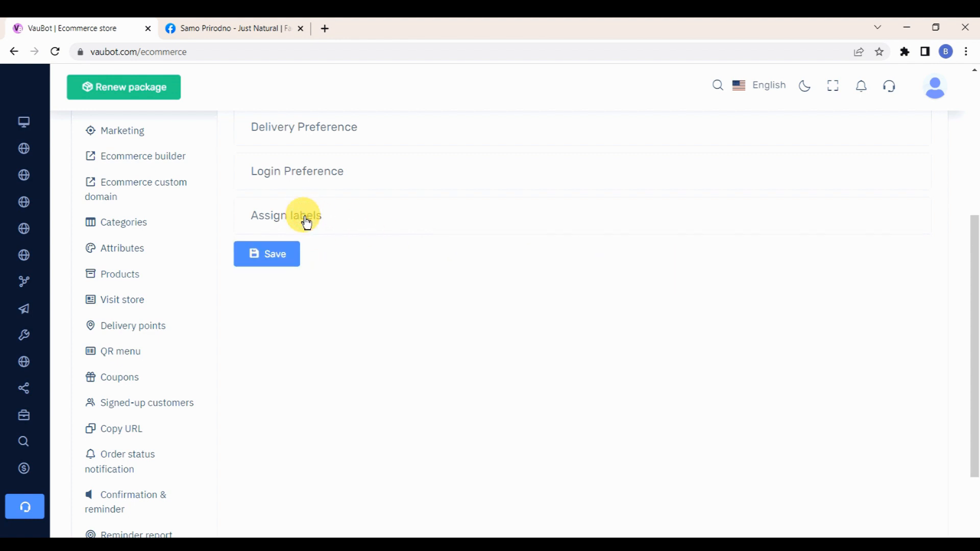
{"action": "left_click", "coordinate": [284, 265]}
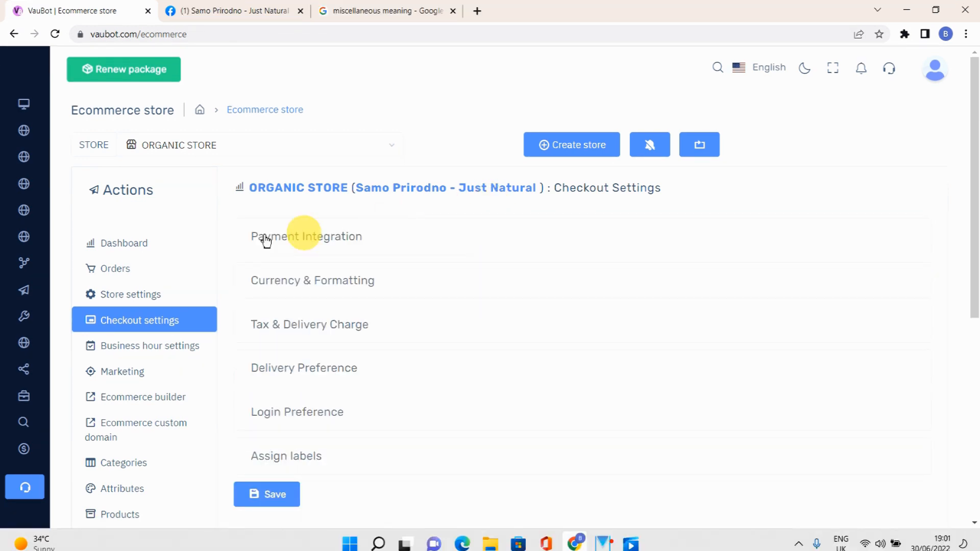
Step: Open the store's business hour settings and turn off the always-open option
{"action": "scroll", "coordinate": [148, 255], "scroll_direction": "down", "scroll_amount": 1}
{"action": "left_click", "coordinate": [146, 282]}
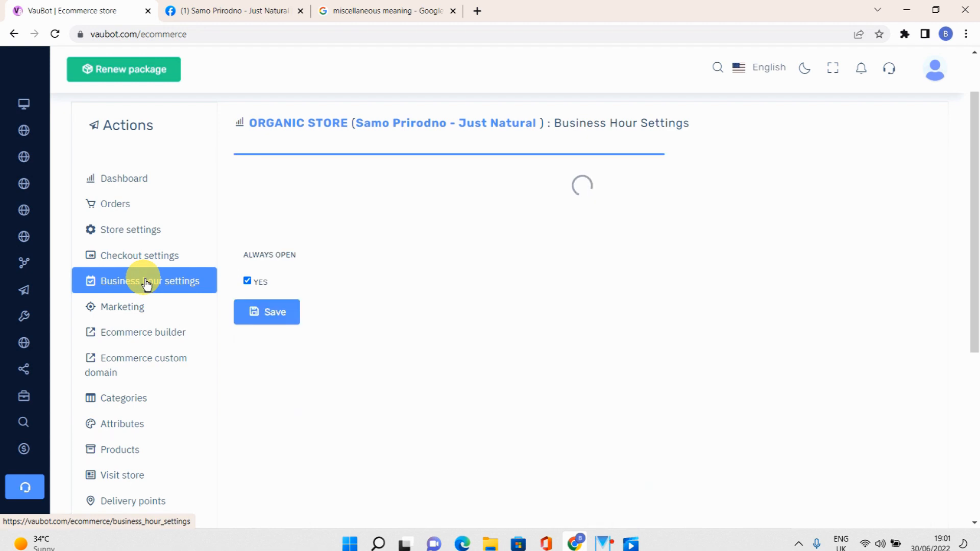
{"action": "left_click", "coordinate": [250, 221]}
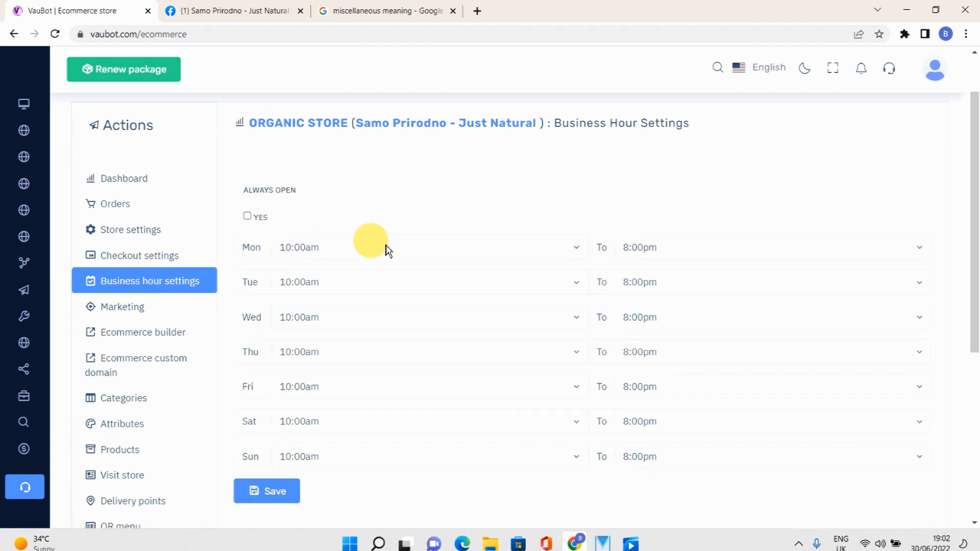
Step: Set Monday's business hours to 8:30am to 8:00pm
{"action": "left_click", "coordinate": [494, 247]}
{"action": "left_click", "coordinate": [346, 279]}
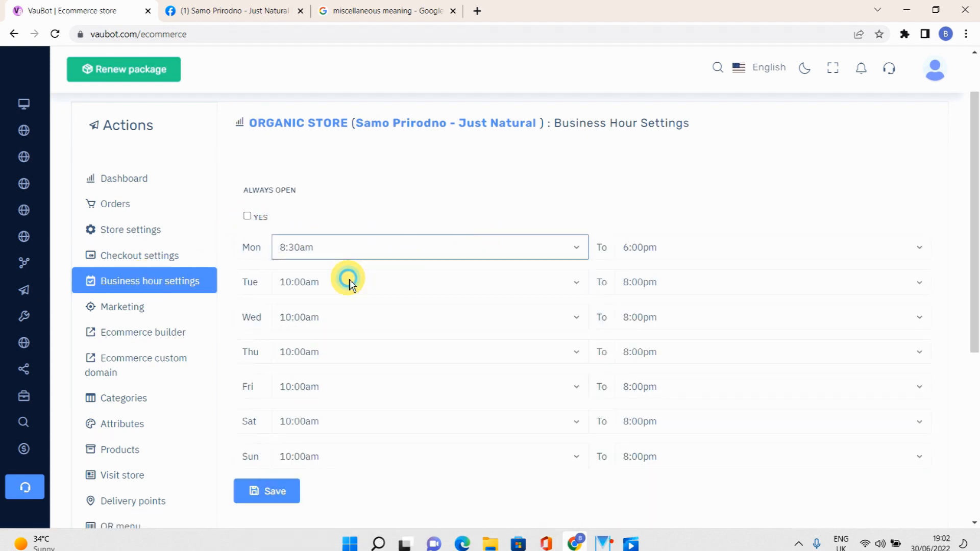
{"action": "left_click", "coordinate": [674, 247]}
{"action": "scroll", "coordinate": [680, 366], "scroll_direction": "down", "scroll_amount": 5}
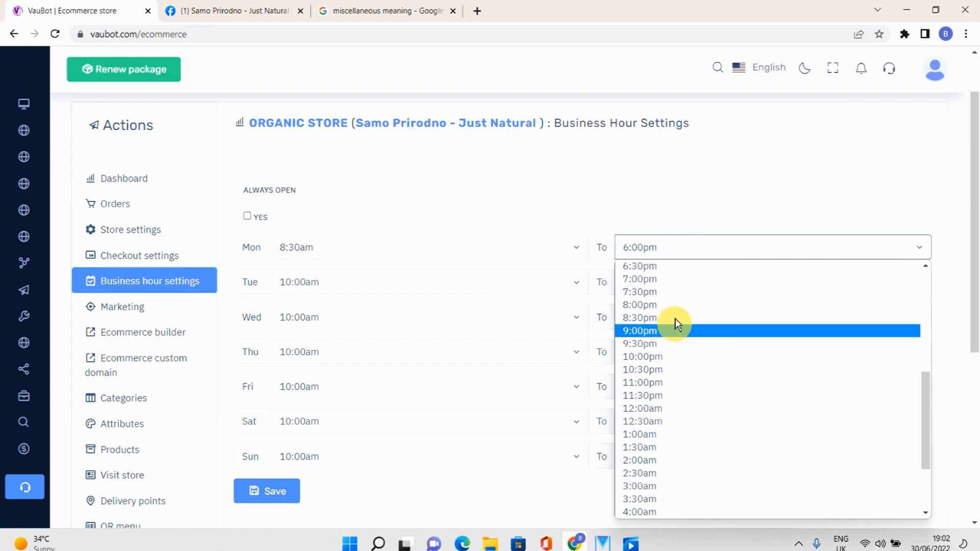
{"action": "left_click", "coordinate": [655, 311]}
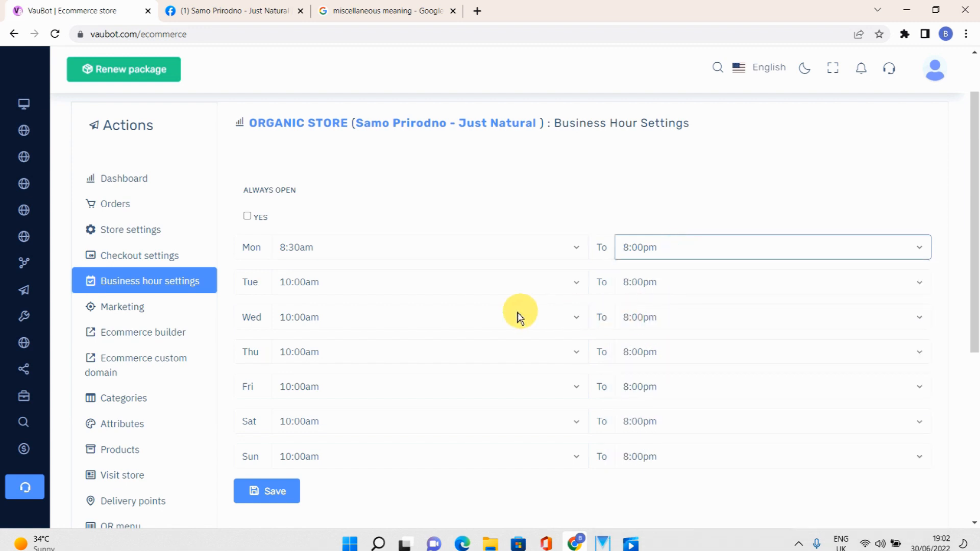
Step: Set Sunday as an off day in the weekly business hours
{"action": "scroll", "coordinate": [511, 314], "scroll_direction": "down", "scroll_amount": 3}
{"action": "left_click", "coordinate": [435, 326]}
{"action": "scroll", "coordinate": [358, 255], "scroll_direction": "down", "scroll_amount": 5}
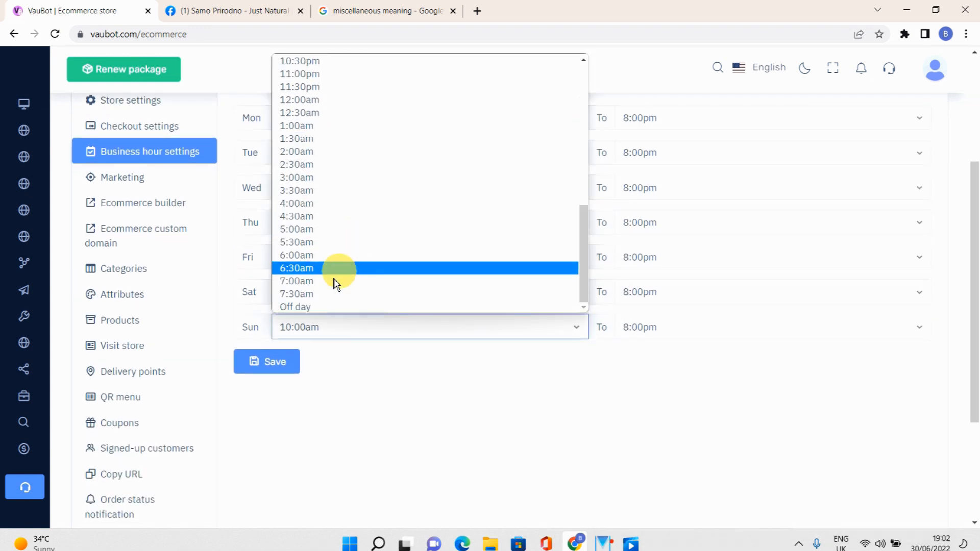
{"action": "left_click", "coordinate": [313, 308]}
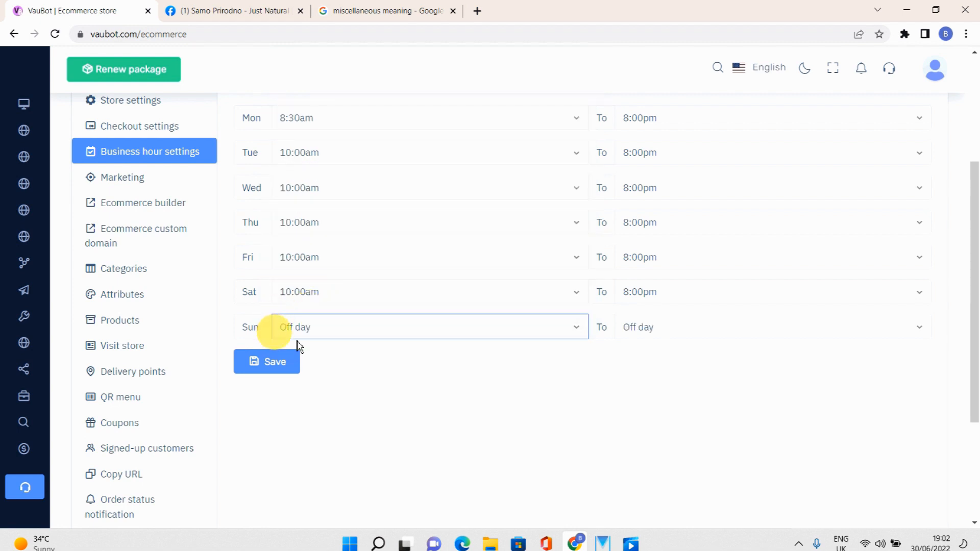
Step: Mark the store as always open and save the business hour settings
{"action": "scroll", "coordinate": [308, 337], "scroll_direction": "up", "scroll_amount": 5}
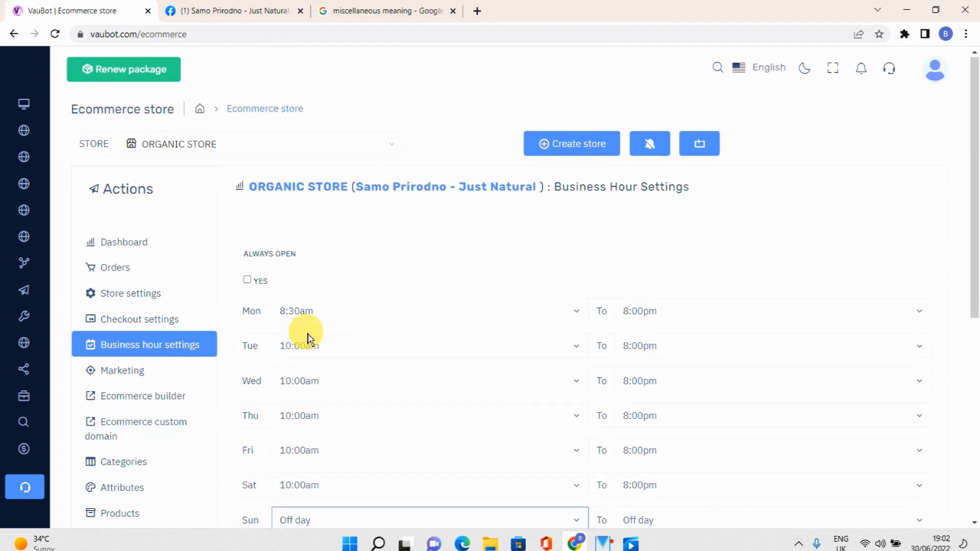
{"action": "left_click", "coordinate": [249, 280]}
{"action": "left_click", "coordinate": [269, 313]}
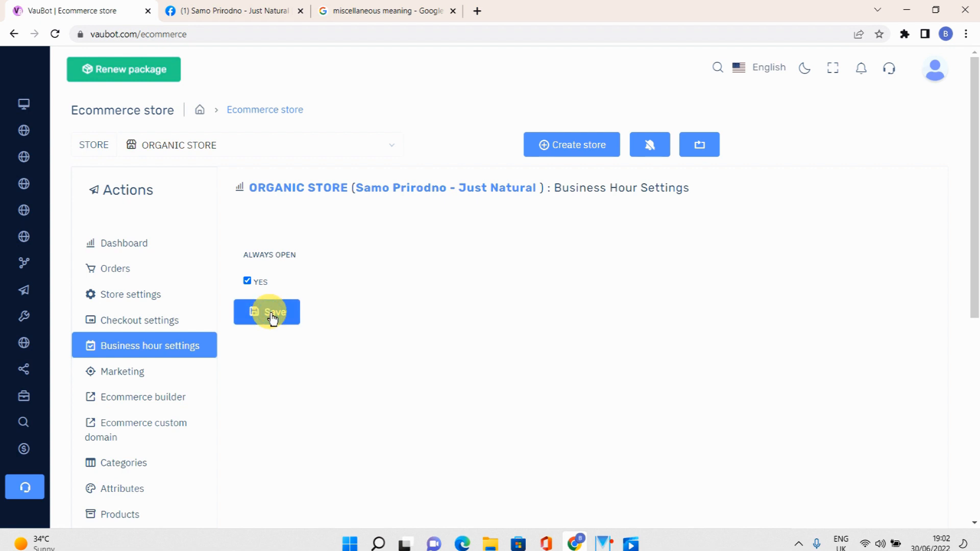
Step: Open the Marketing settings and read the note about adding Facebook Pixel, Google Pixel and Messenger codes
{"action": "left_click", "coordinate": [129, 372]}
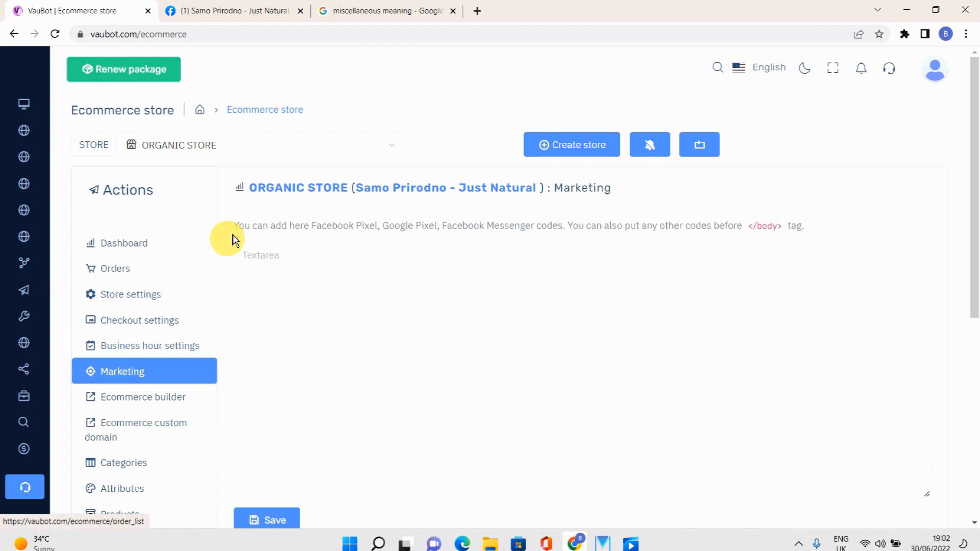
{"action": "left_click_drag", "start_coordinate": [234, 225], "coordinate": [590, 260]}
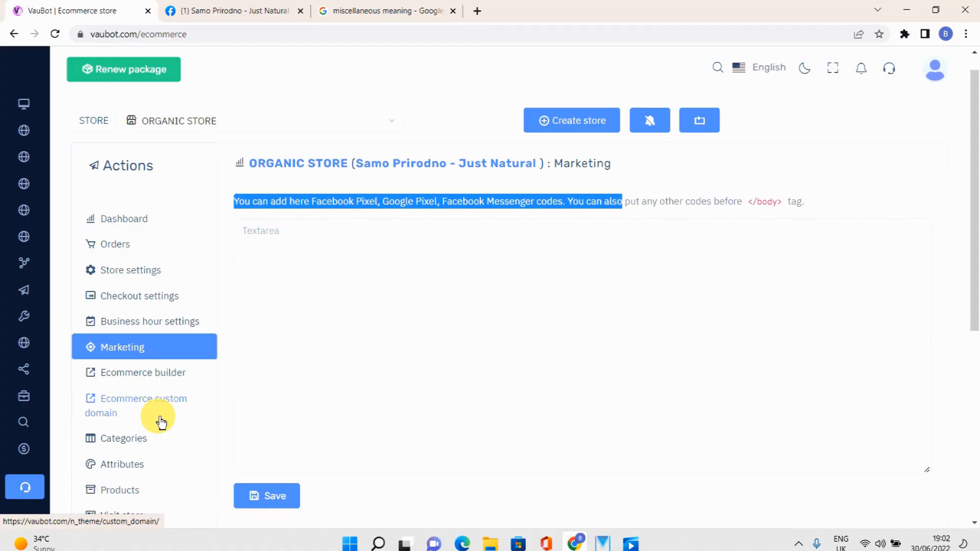
Step: Open the store's categories and start a new category named SPORT
{"action": "scroll", "coordinate": [145, 411], "scroll_direction": "down", "scroll_amount": 1}
{"action": "left_click", "coordinate": [131, 401]}
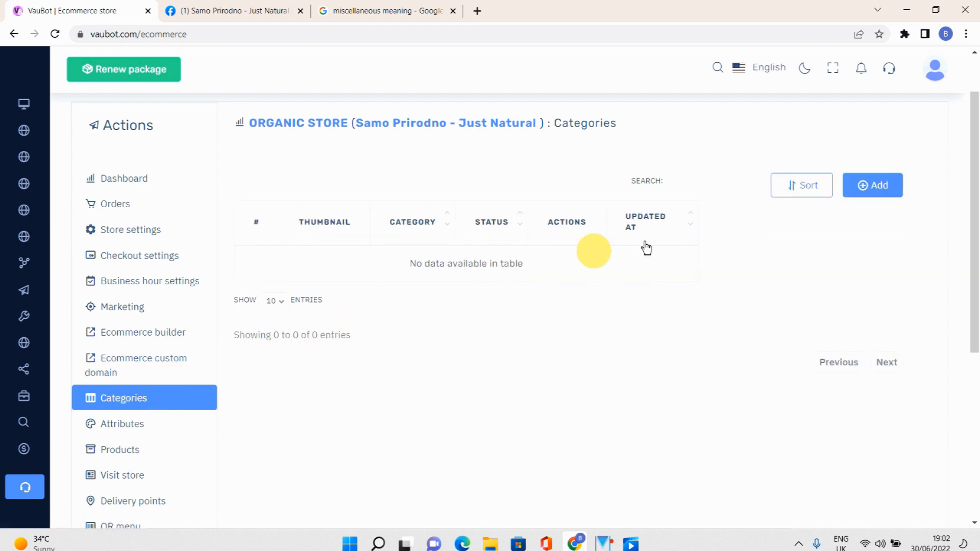
{"action": "left_click", "coordinate": [870, 184]}
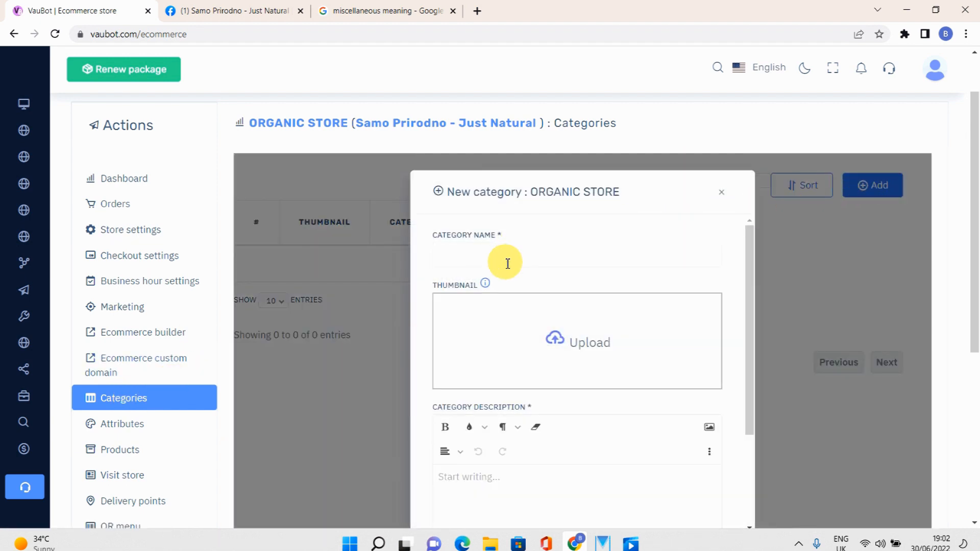
{"action": "left_click", "coordinate": [506, 260]}
{"action": "type", "text": "SPORT"}
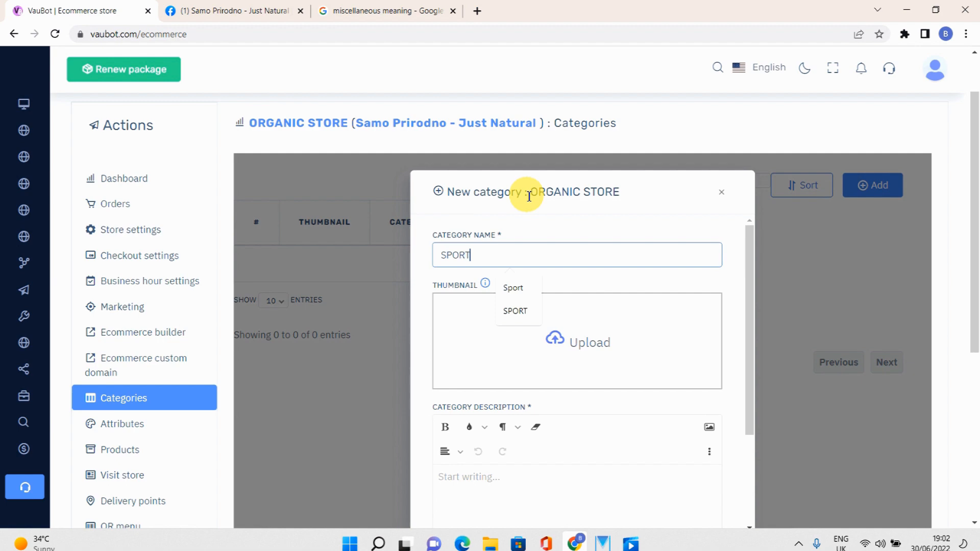
{"action": "left_click", "coordinate": [516, 311]}
Step: Upload the image of sports nutrition jars as the category thumbnail, using the Full crop ratio
{"action": "left_click", "coordinate": [561, 341]}
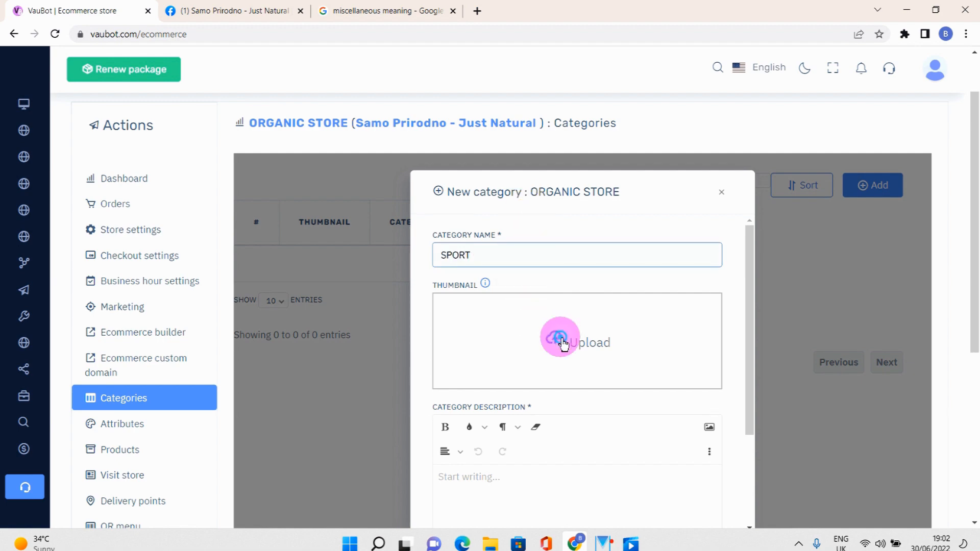
{"action": "double_click", "coordinate": [429, 204]}
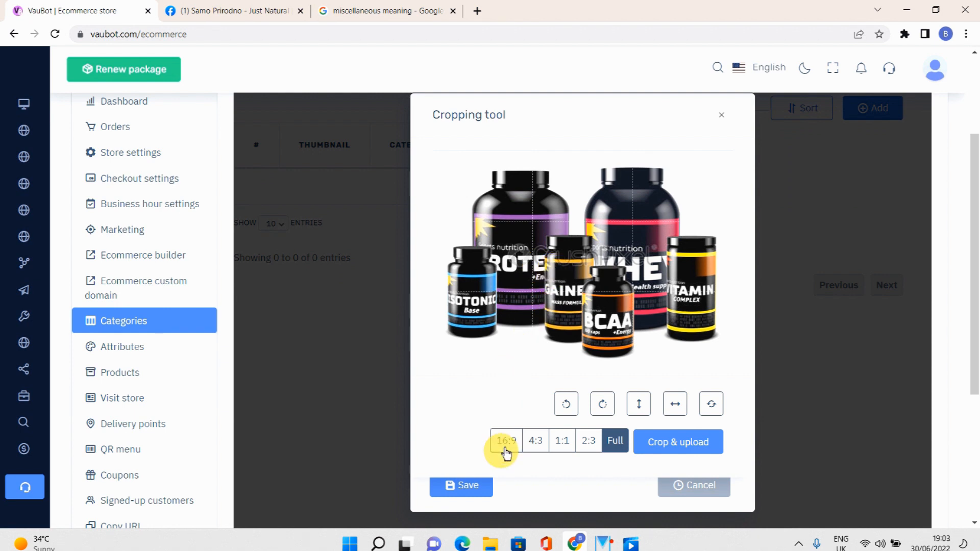
{"action": "left_click", "coordinate": [663, 445]}
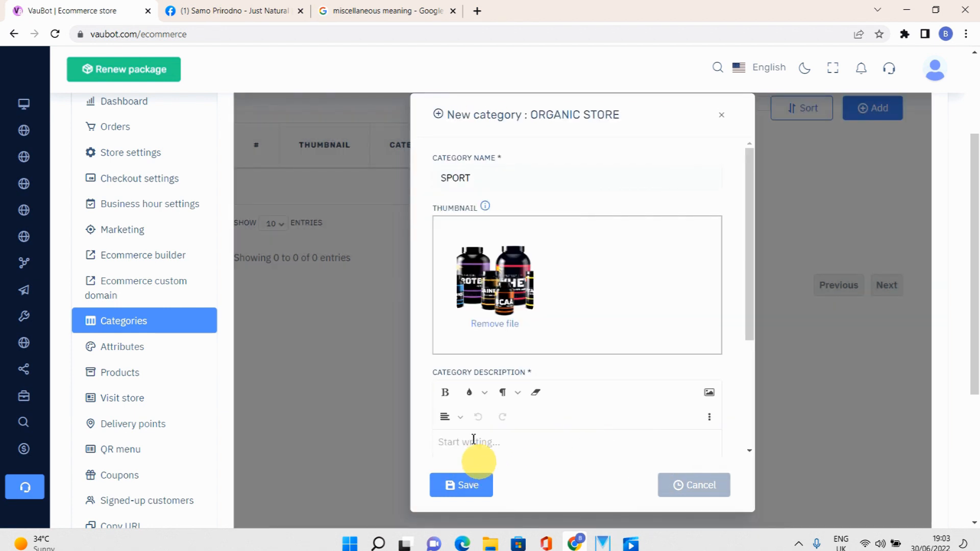
Step: Enter "Sport Supplements" as the category description, keep the category active, and save it
{"action": "scroll", "coordinate": [475, 439], "scroll_direction": "down", "scroll_amount": 2}
{"action": "left_click", "coordinate": [482, 334]}
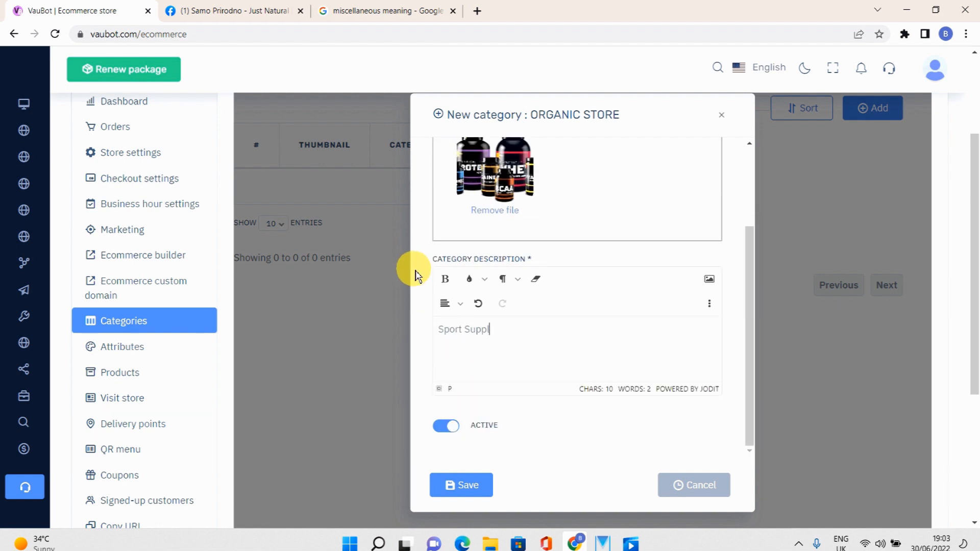
{"action": "scroll", "coordinate": [448, 365], "scroll_direction": "down", "scroll_amount": 2}
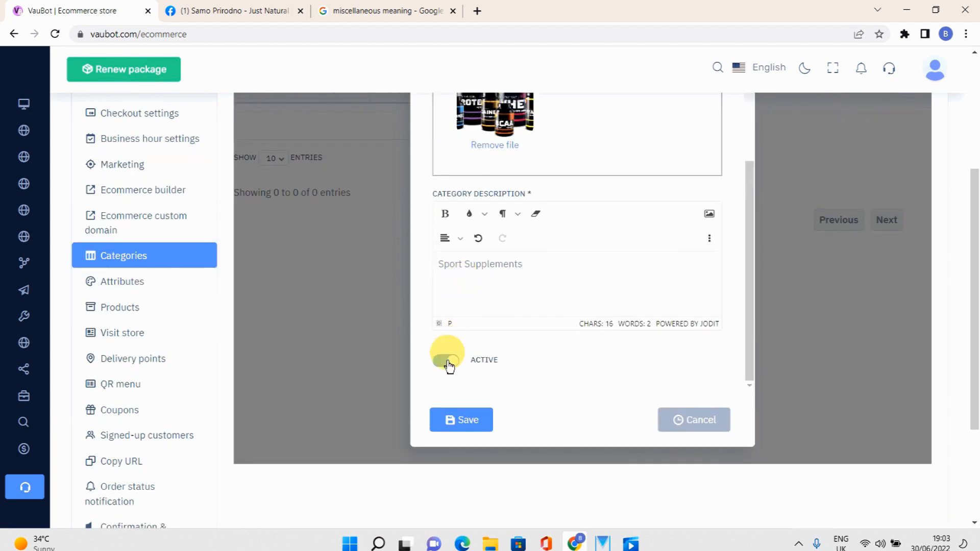
{"action": "left_click", "coordinate": [461, 418]}
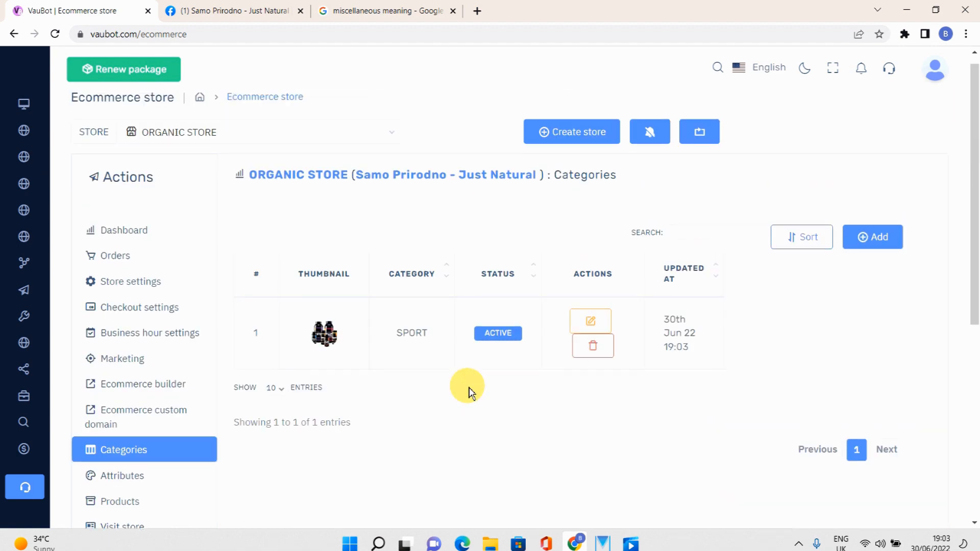
Step: Start another category named HEALTH and upload the heart and stethoscope image as its thumbnail
{"action": "left_click", "coordinate": [872, 236]}
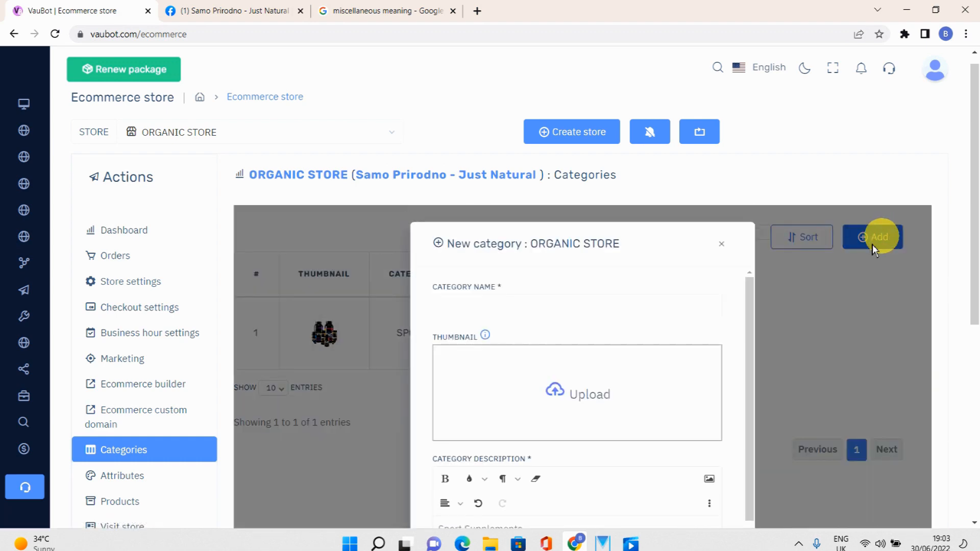
{"action": "scroll", "coordinate": [540, 201], "scroll_direction": "down", "scroll_amount": 2}
{"action": "type", "text": "HEALTH"}
{"action": "left_click", "coordinate": [564, 323]}
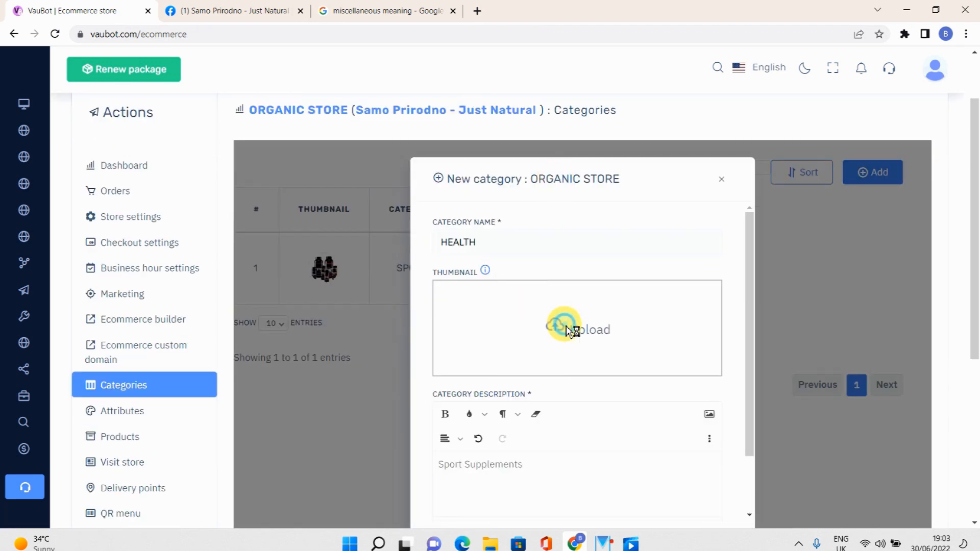
{"action": "double_click", "coordinate": [449, 127]}
{"action": "scroll", "coordinate": [687, 437], "scroll_direction": "down", "scroll_amount": 1}
{"action": "left_click", "coordinate": [687, 437]}
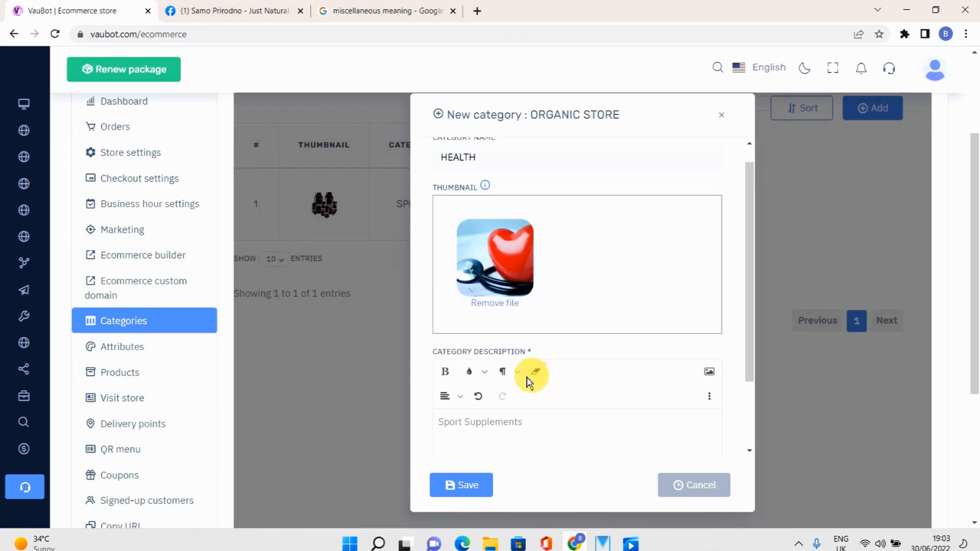
Step: Replace the HEALTH category's description with "Health Supplements" and save the category as active
{"action": "scroll", "coordinate": [531, 377], "scroll_direction": "down", "scroll_amount": 1}
{"action": "left_click_drag", "start_coordinate": [526, 378], "coordinate": [404, 373]}
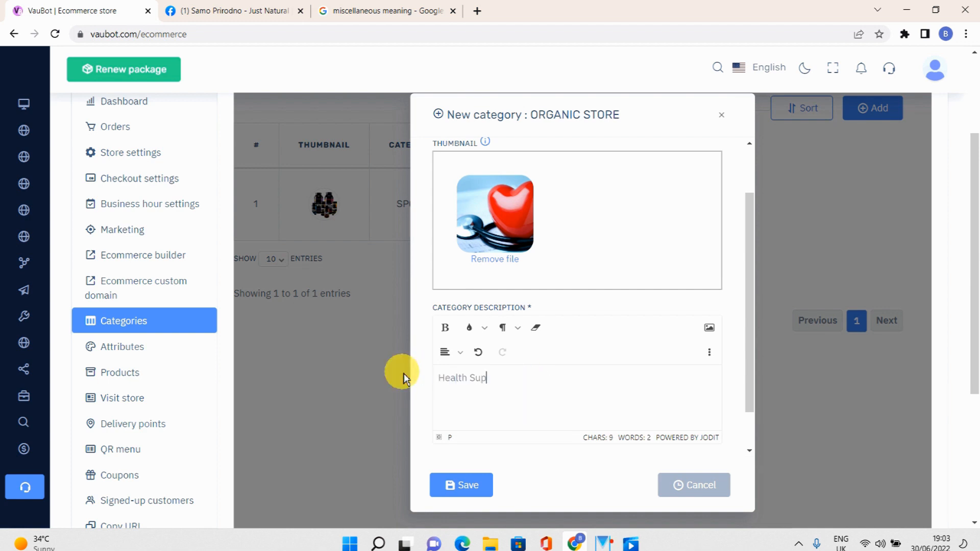
{"action": "type", "text": "Health Supplements"}
{"action": "scroll", "coordinate": [431, 368], "scroll_direction": "down", "scroll_amount": 1}
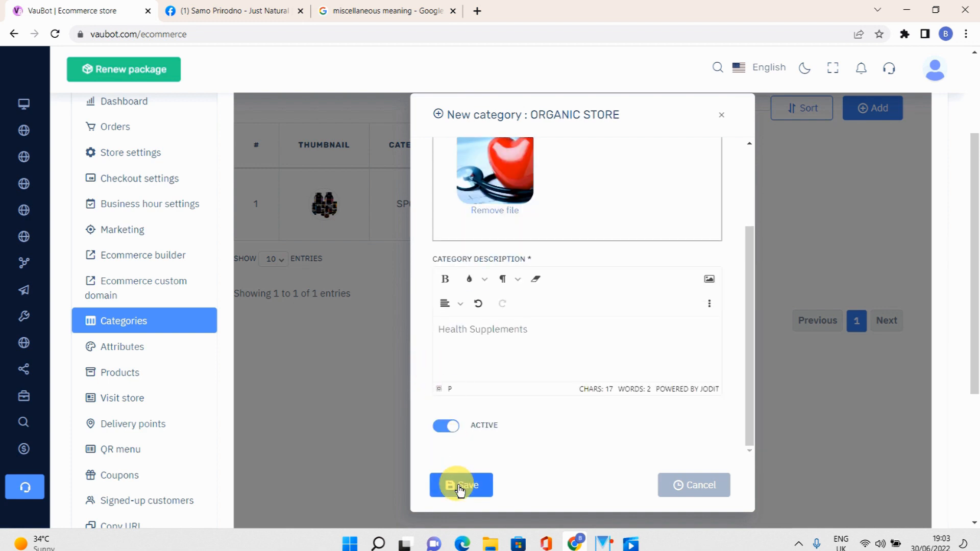
{"action": "left_click", "coordinate": [457, 485]}
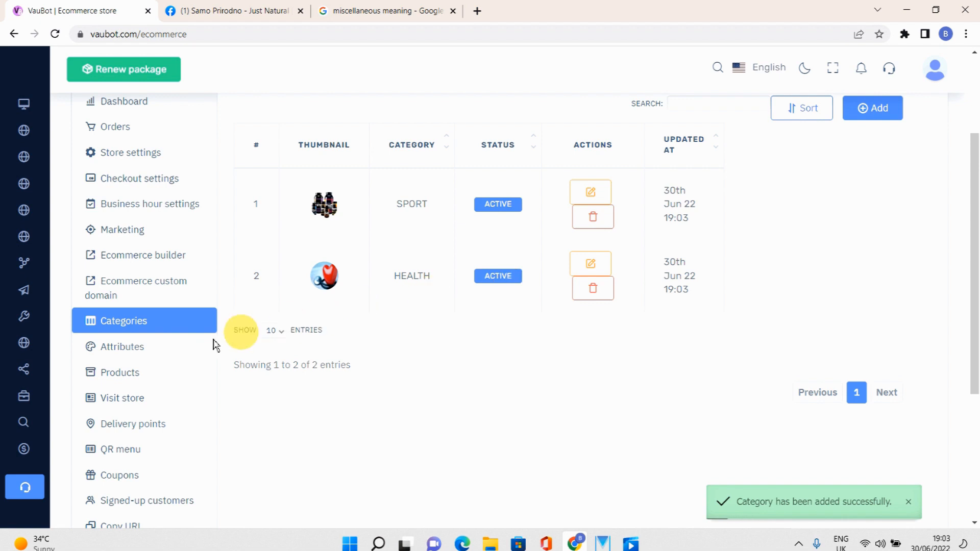
Step: Open the store's attributes and start a new attribute named Size for ORGANIC STORE
{"action": "left_click", "coordinate": [144, 354]}
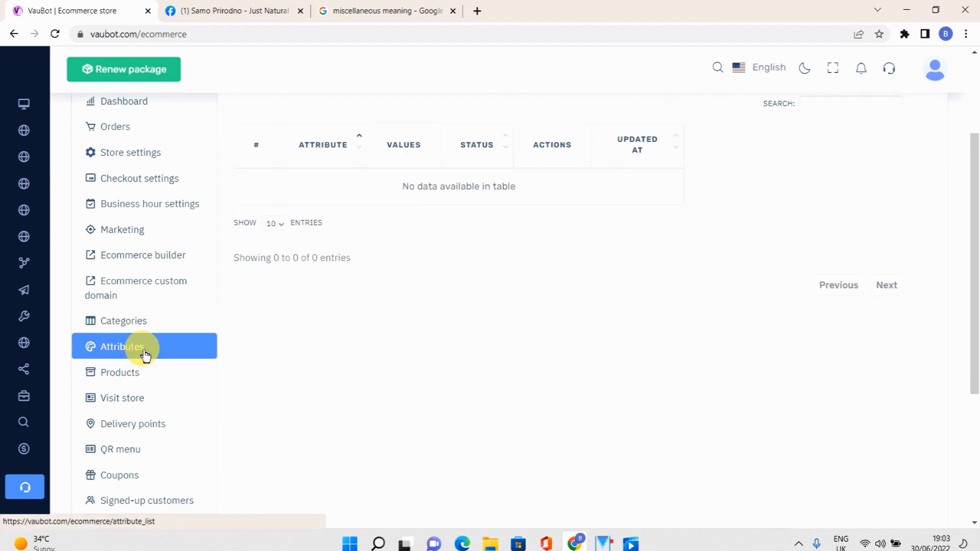
{"action": "scroll", "coordinate": [323, 325], "scroll_direction": "up", "scroll_amount": 1}
{"action": "scroll", "coordinate": [323, 326], "scroll_direction": "up", "scroll_amount": 2}
{"action": "left_click", "coordinate": [850, 172]}
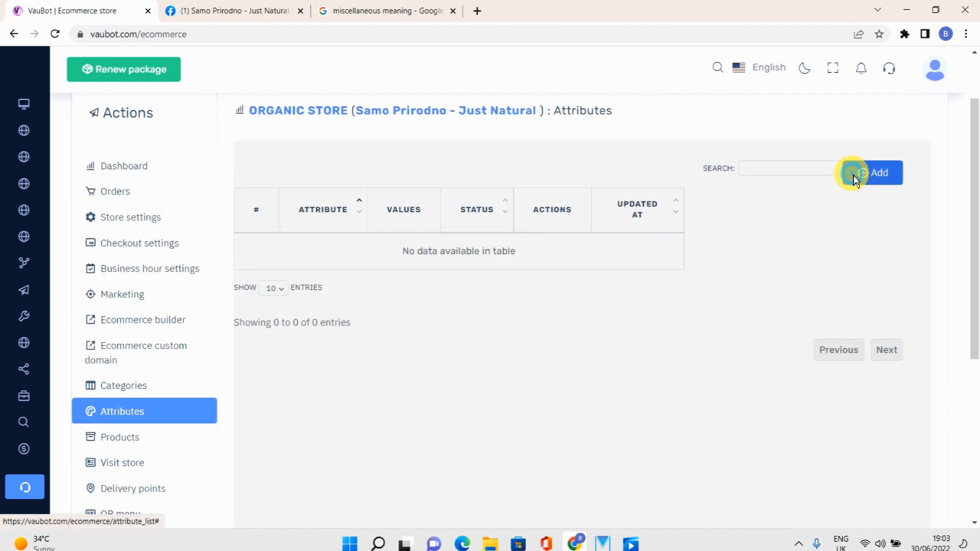
{"action": "left_click", "coordinate": [731, 244]}
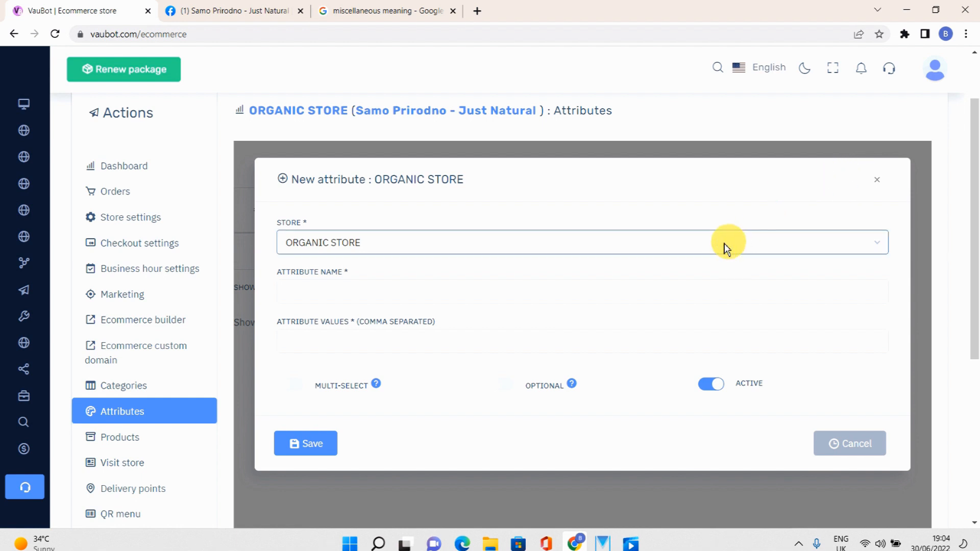
{"action": "left_click", "coordinate": [454, 288]}
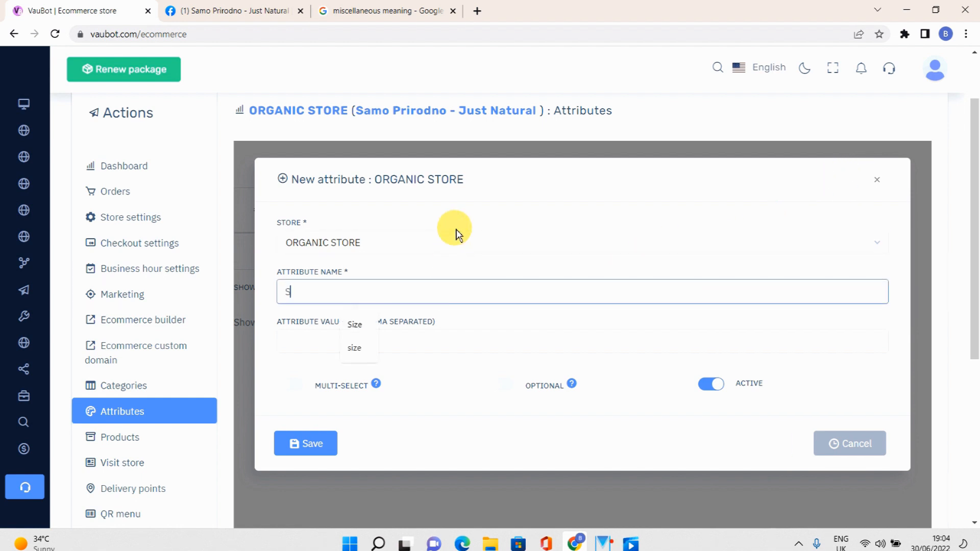
{"action": "type", "text": "Size"}
Step: Add small, medium, large and XXL as the values of the Size attribute
{"action": "scroll", "coordinate": [453, 230], "scroll_direction": "down", "scroll_amount": 1}
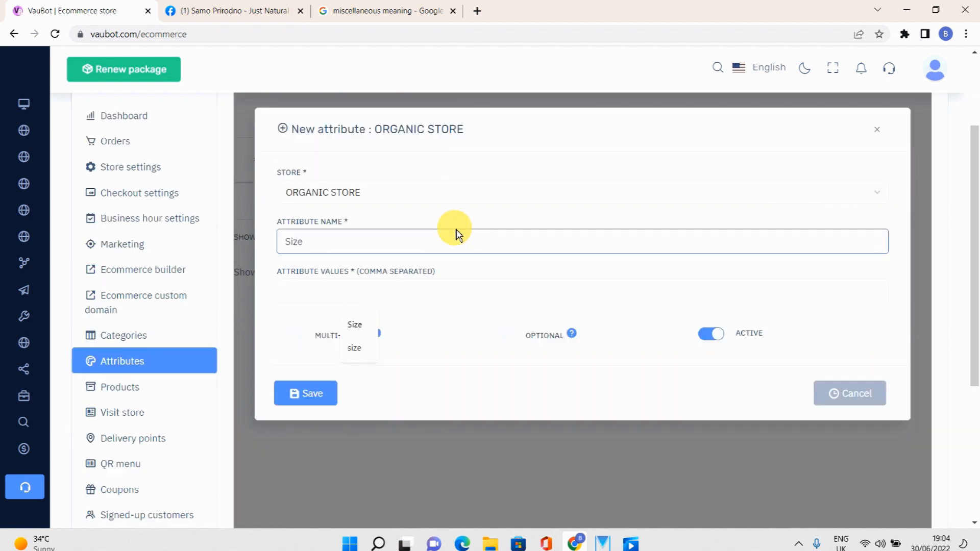
{"action": "left_click", "coordinate": [406, 274]}
{"action": "type", "text": "small"}
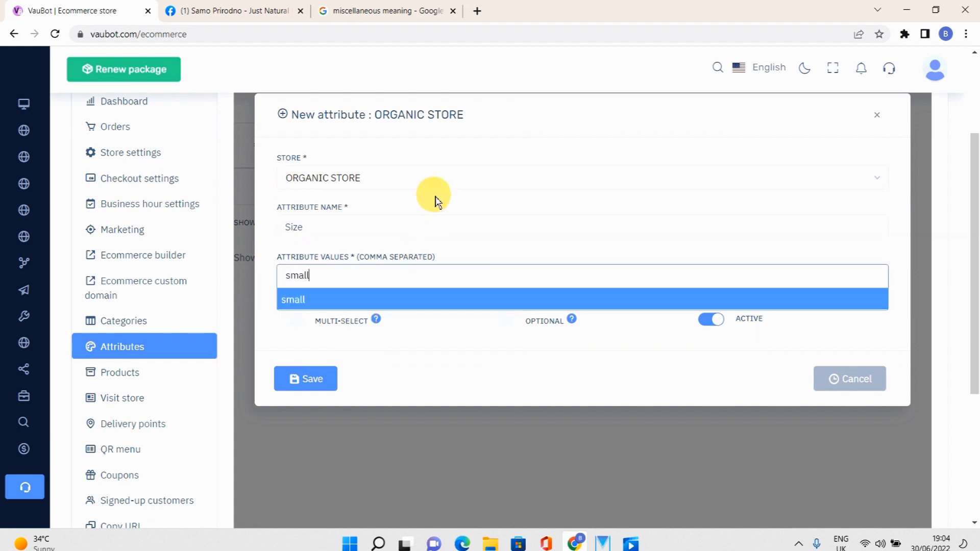
{"action": "key", "text": "Return"}
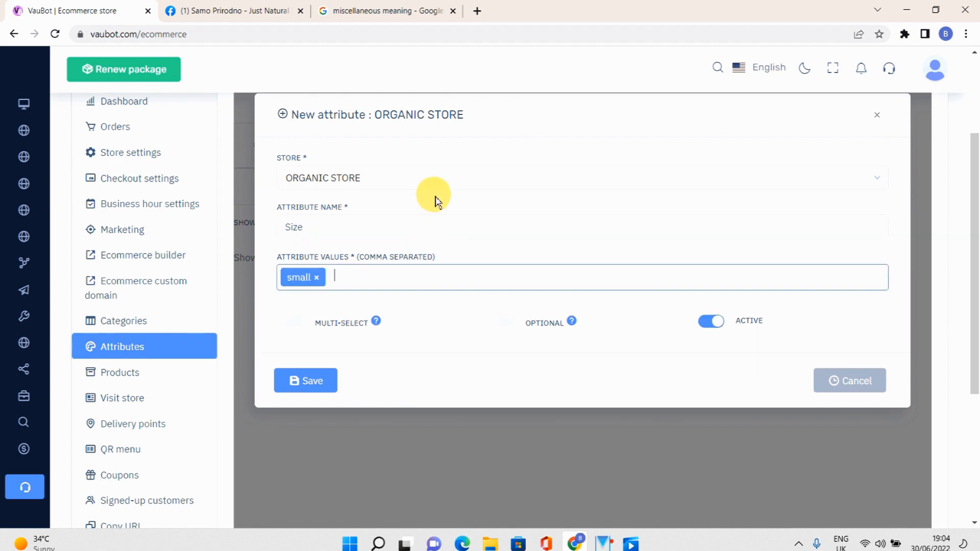
{"action": "type", "text": "medium"}
{"action": "key", "text": "Return"}
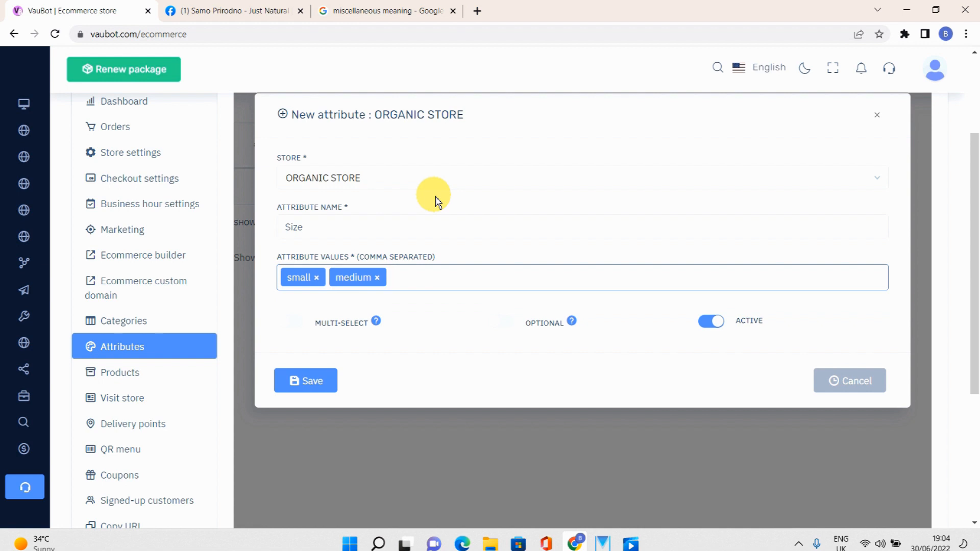
{"action": "type", "text": "large"}
{"action": "key", "text": "Return"}
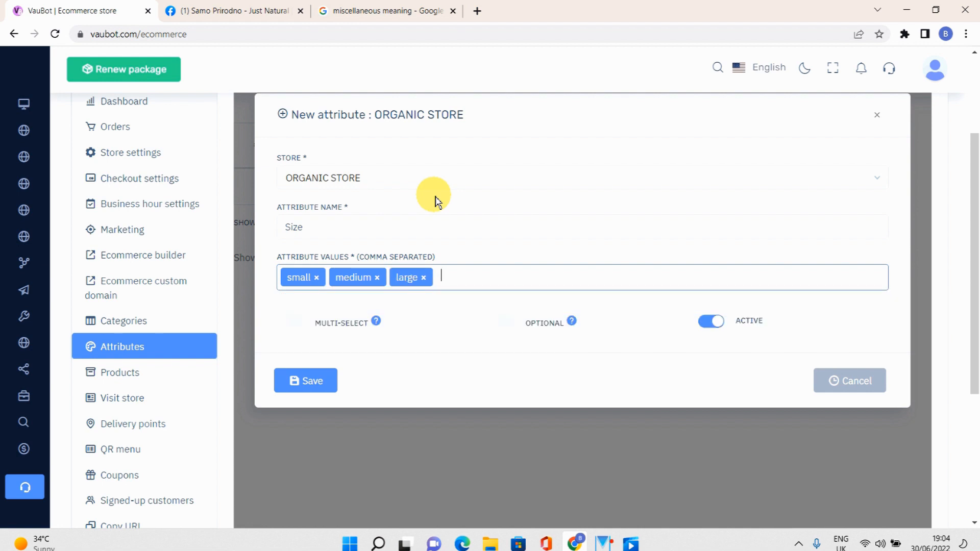
{"action": "type", "text": "XXL"}
{"action": "key", "text": "Return"}
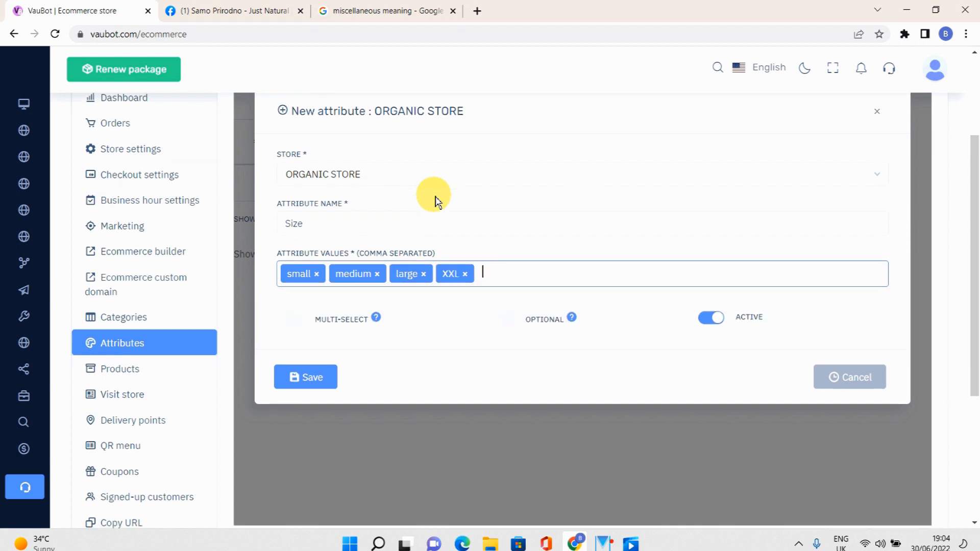
Step: Make the Size attribute optional and active with multi-select off, and save it
{"action": "scroll", "coordinate": [433, 199], "scroll_direction": "down", "scroll_amount": 1}
{"action": "left_click", "coordinate": [290, 257]}
{"action": "left_click", "coordinate": [493, 258]}
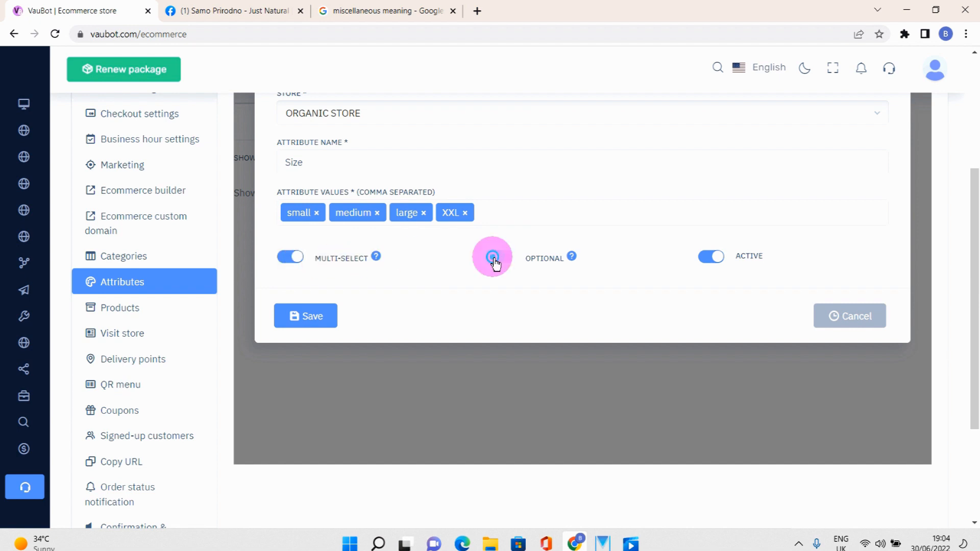
{"action": "left_click", "coordinate": [294, 259]}
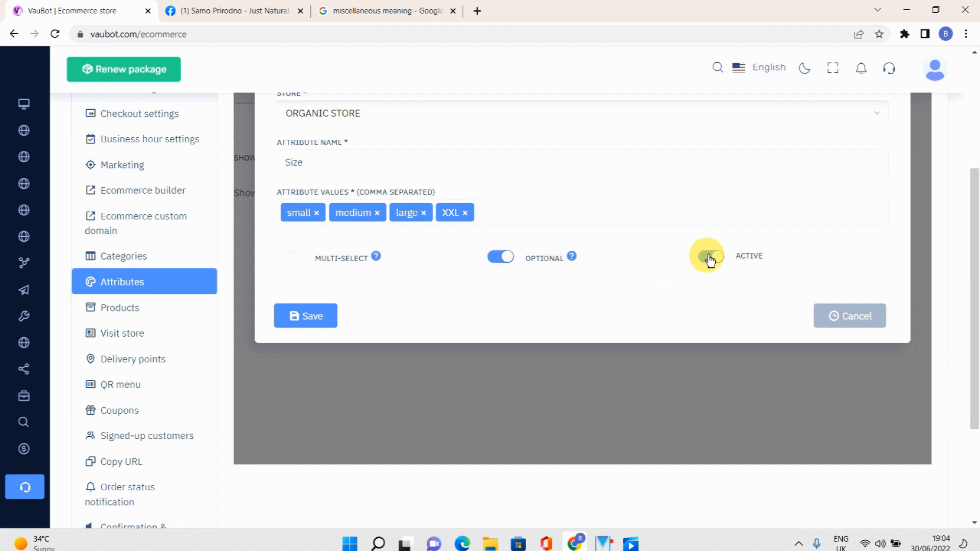
{"action": "left_click", "coordinate": [318, 314]}
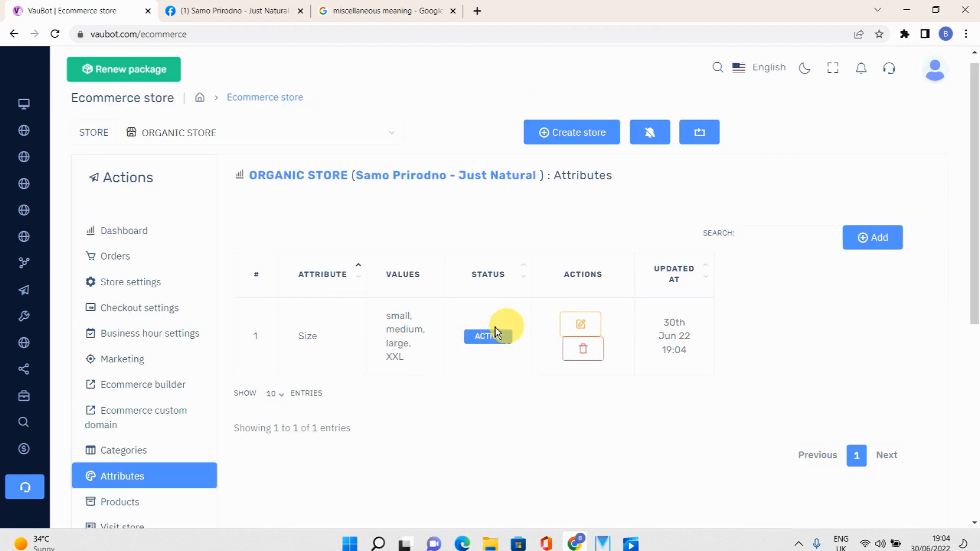
Step: Open the store's products and start a new product named C Balance
{"action": "scroll", "coordinate": [163, 347], "scroll_direction": "down", "scroll_amount": 3}
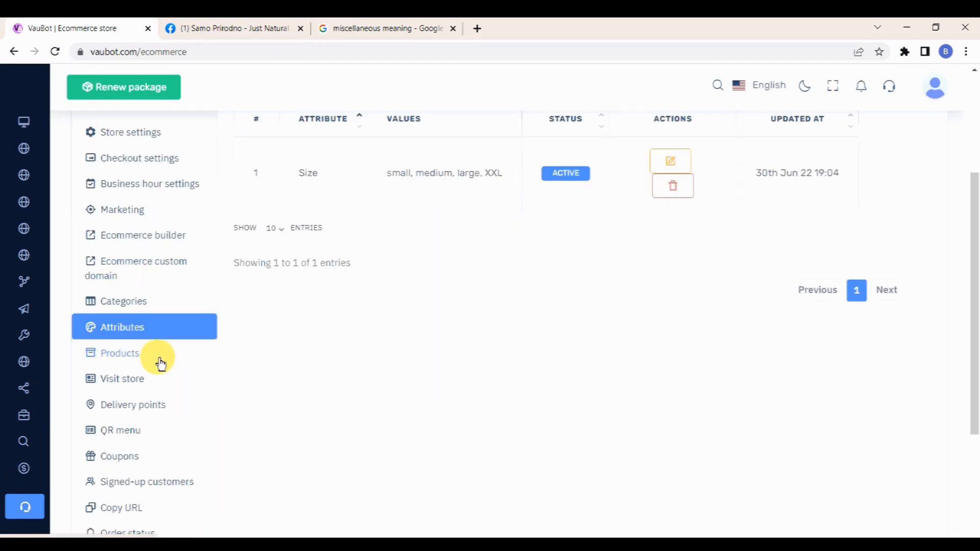
{"action": "left_click", "coordinate": [129, 343]}
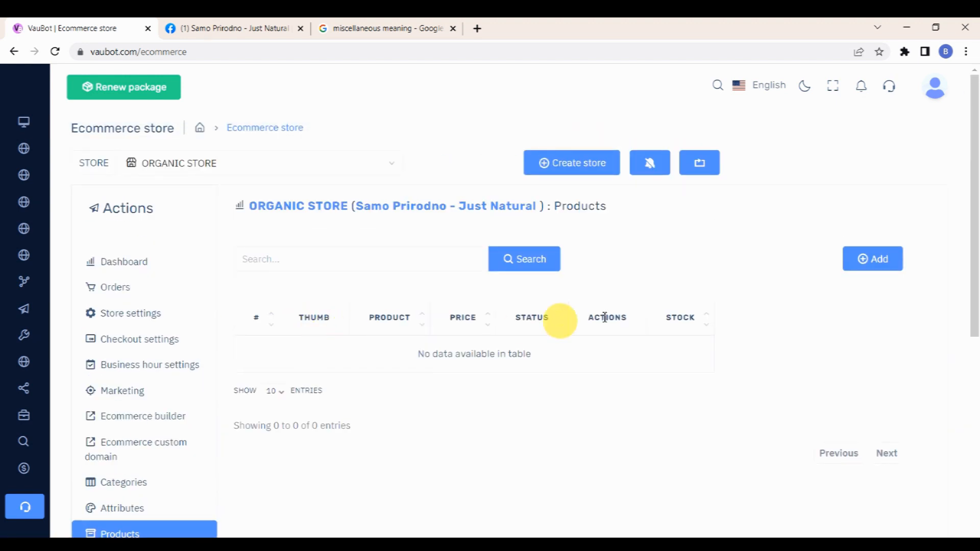
{"action": "left_click", "coordinate": [863, 269]}
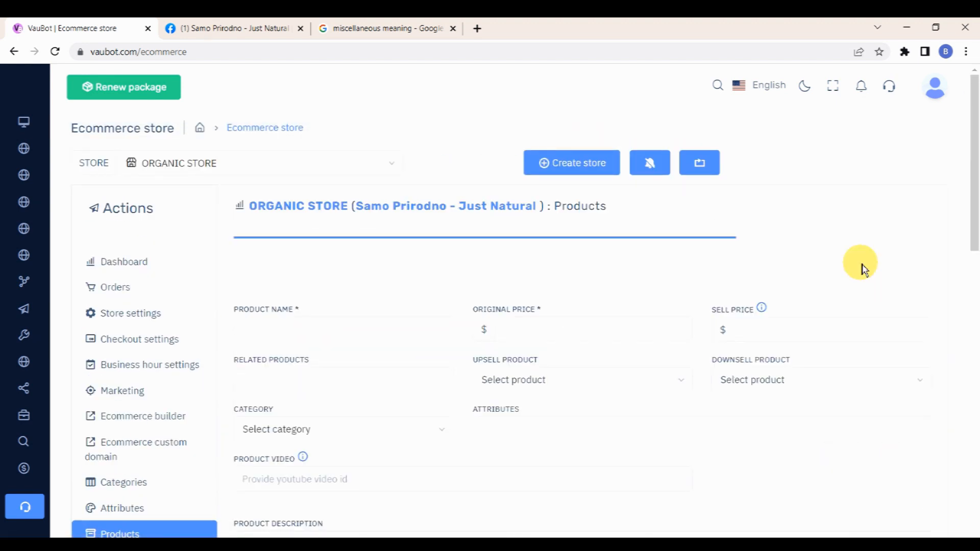
{"action": "left_click", "coordinate": [372, 264]}
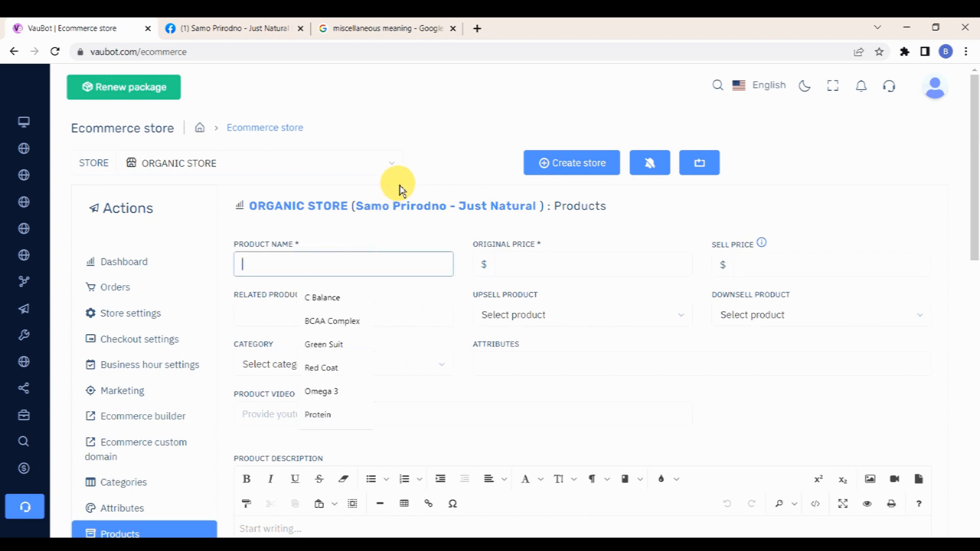
{"action": "type", "text": "C Balance"}
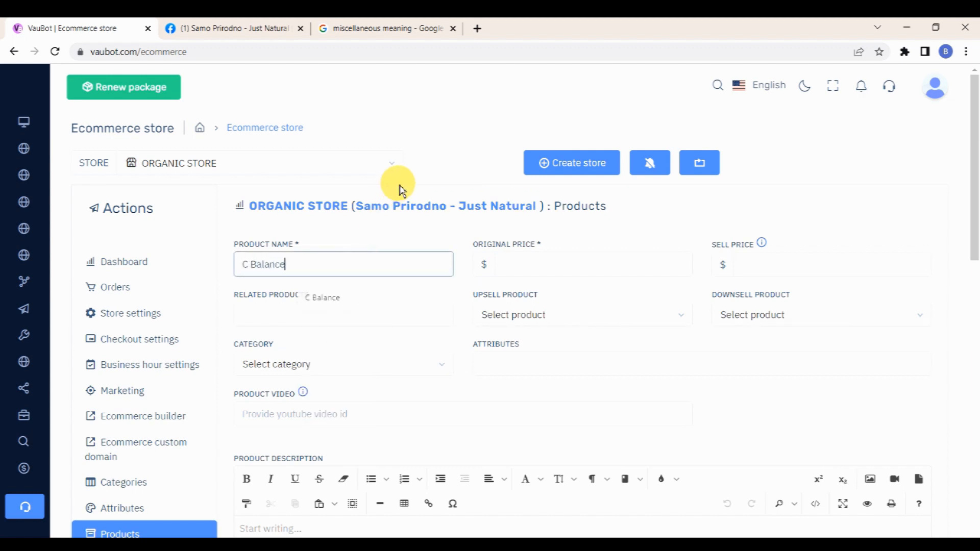
Step: Set the C Balance product's original price to $40 and its sell price to $35
{"action": "left_click", "coordinate": [531, 258]}
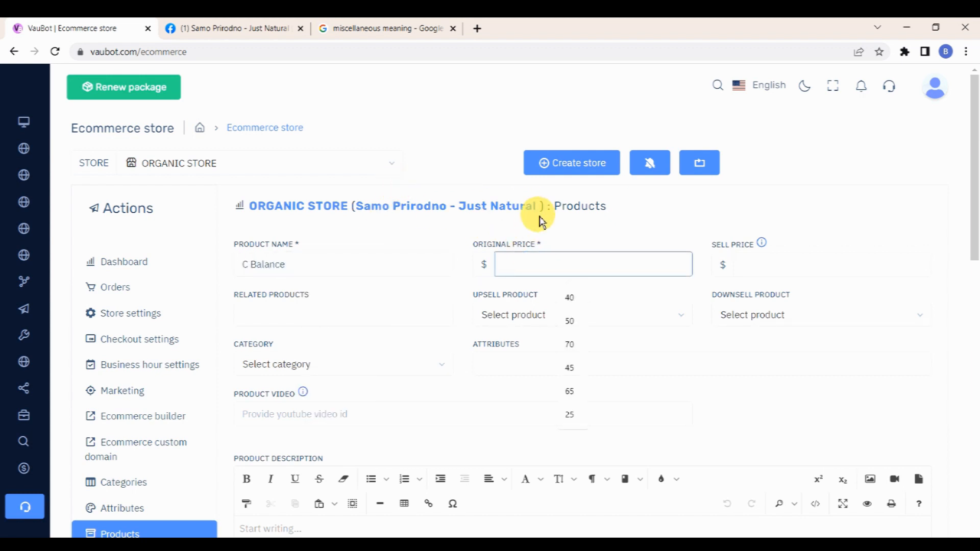
{"action": "left_click", "coordinate": [767, 261]}
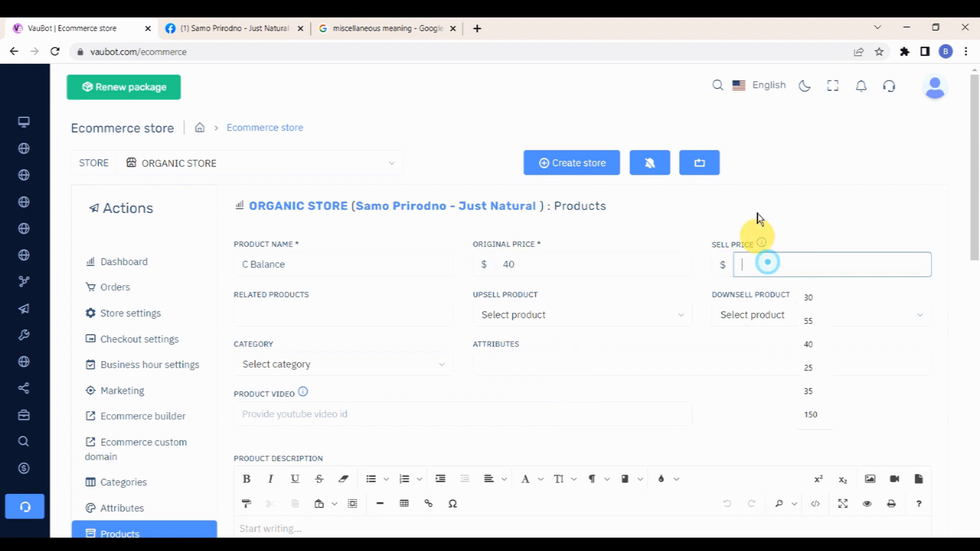
{"action": "scroll", "coordinate": [509, 255], "scroll_direction": "down", "scroll_amount": 1}
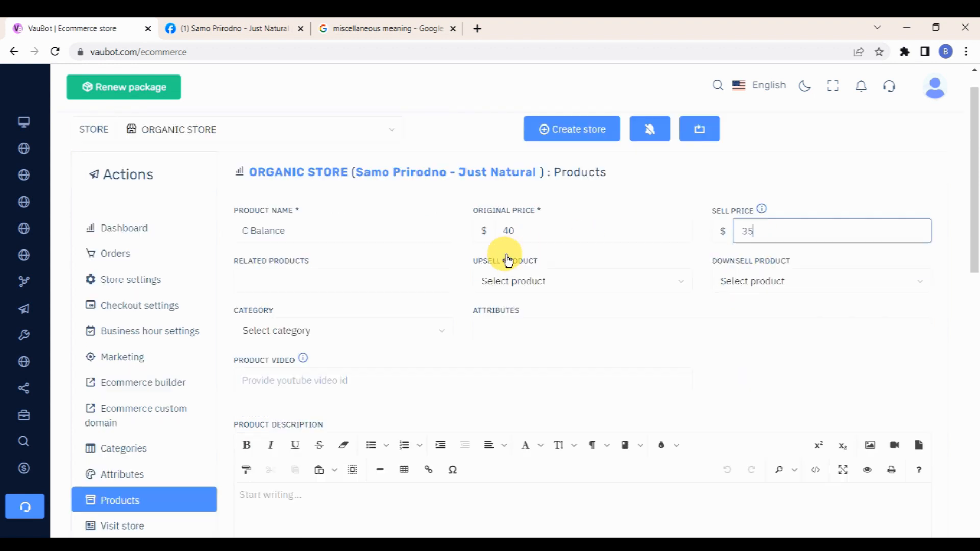
{"action": "left_click", "coordinate": [236, 230]}
{"action": "left_click_drag", "start_coordinate": [235, 231], "coordinate": [329, 231]}
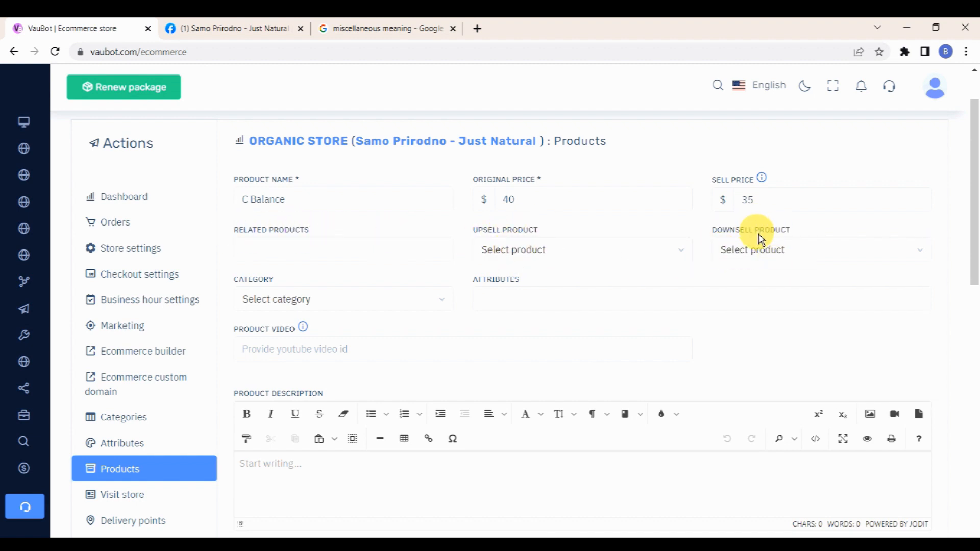
Step: Assign the product to the HEALTH category and give it the Size attribute
{"action": "scroll", "coordinate": [735, 236], "scroll_direction": "down", "scroll_amount": 1}
{"action": "left_click", "coordinate": [436, 238]}
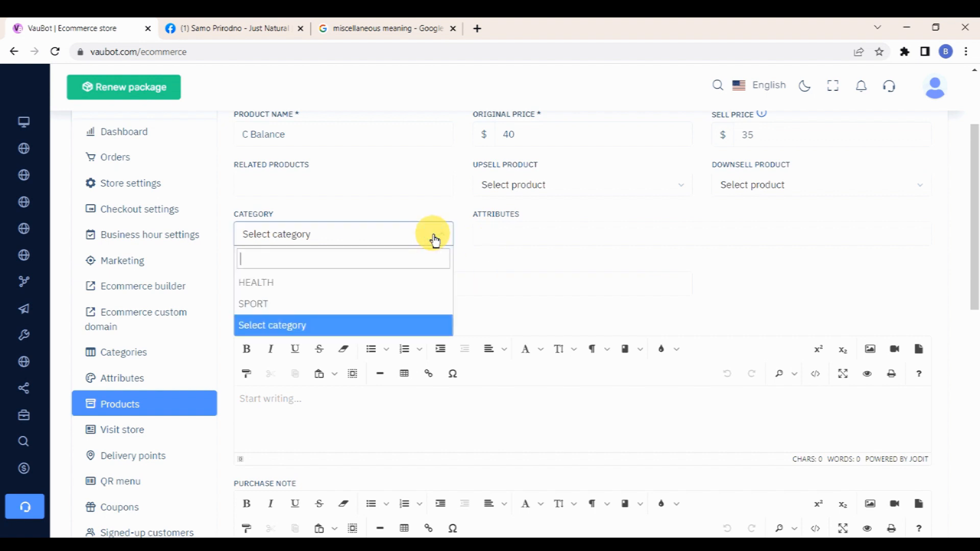
{"action": "left_click", "coordinate": [262, 282]}
{"action": "left_click", "coordinate": [525, 235]}
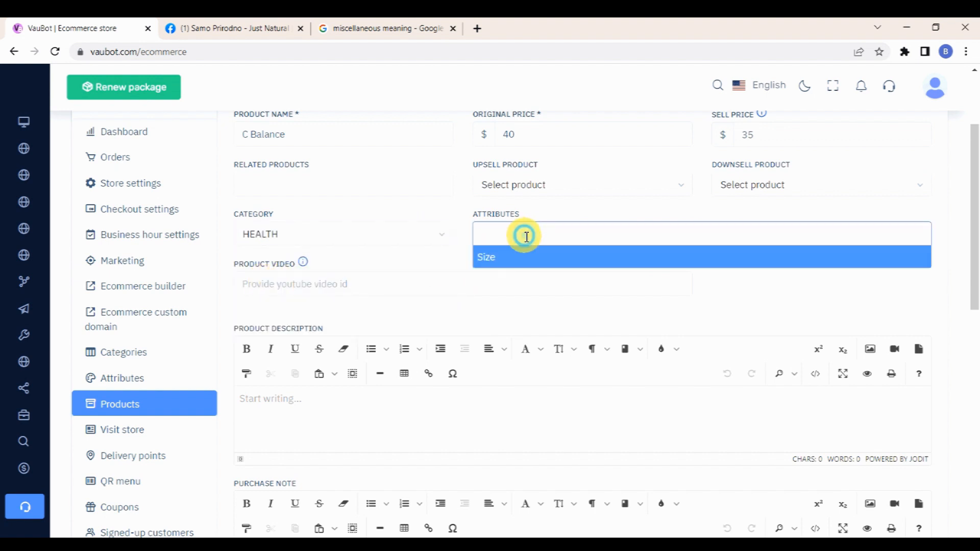
{"action": "left_click", "coordinate": [516, 259]}
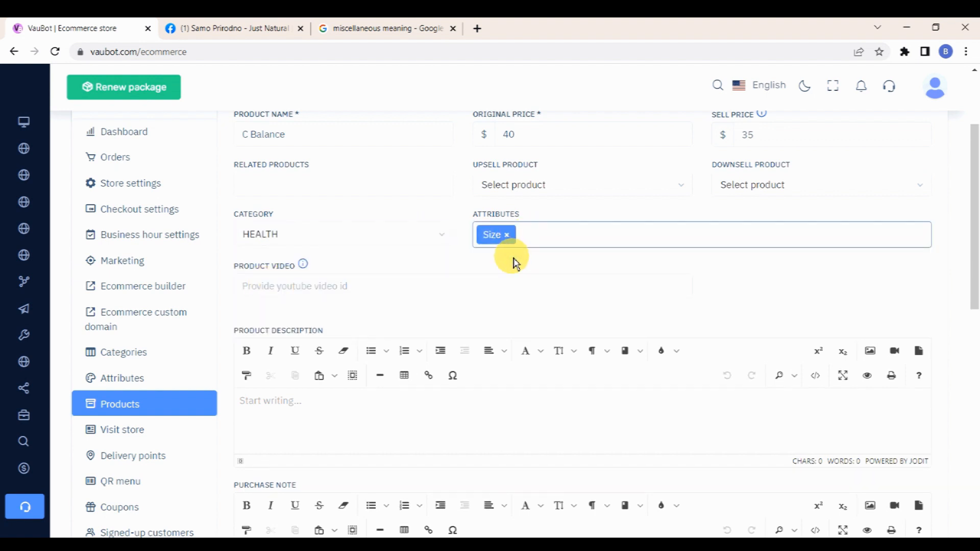
Step: Set the Size price variation to an increment of 5 for large and 10 for XXL
{"action": "scroll", "coordinate": [516, 264], "scroll_direction": "down", "scroll_amount": 1}
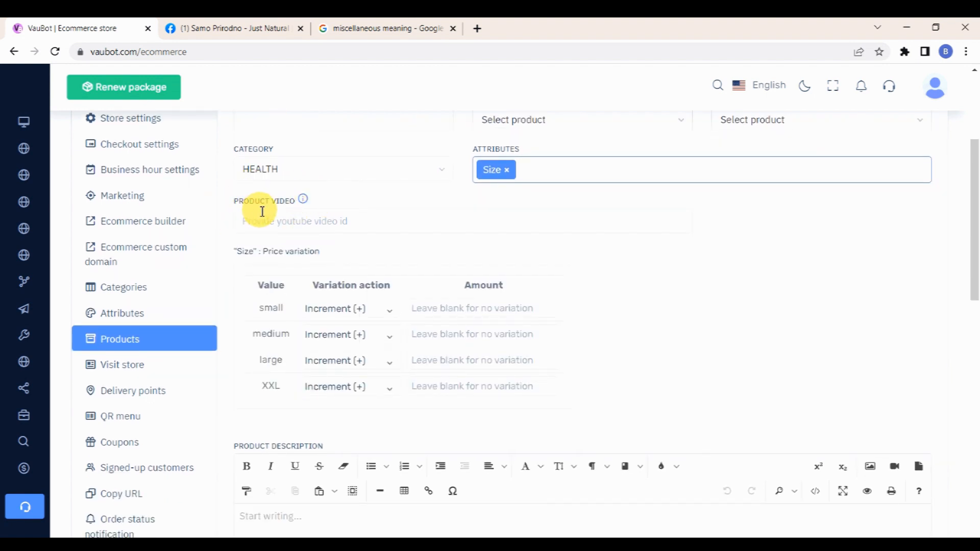
{"action": "scroll", "coordinate": [263, 212], "scroll_direction": "down", "scroll_amount": 1}
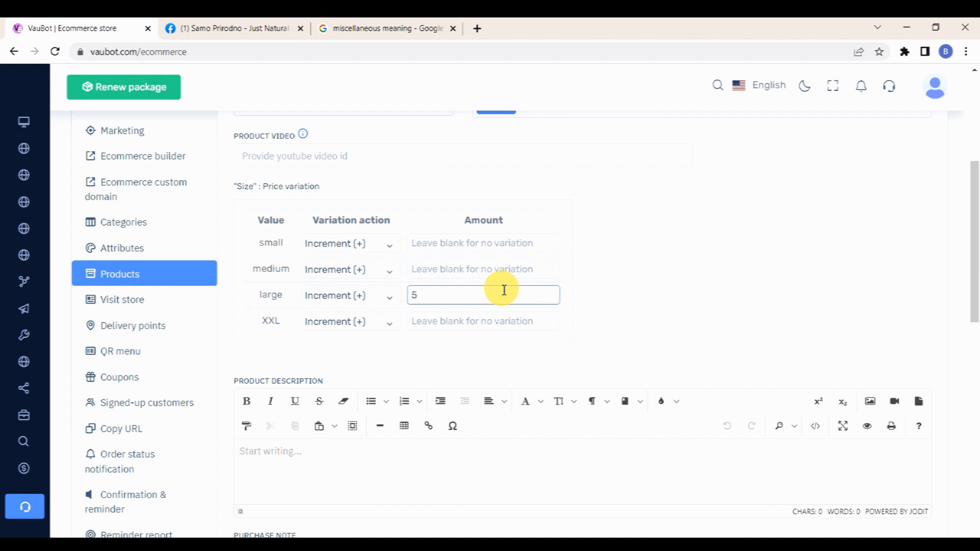
{"action": "left_click", "coordinate": [493, 321]}
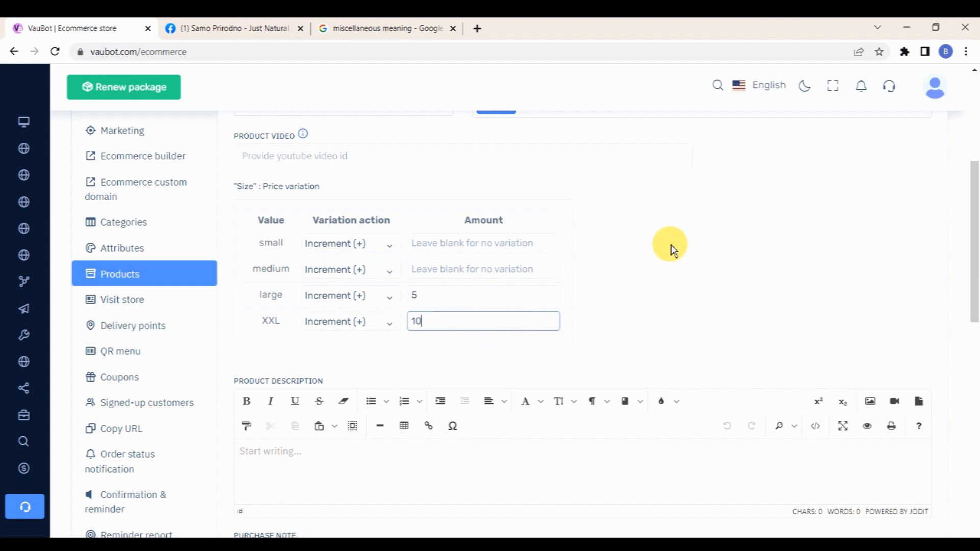
Step: Enter "Product Description" as the product's description and "Purchase Note" as its purchase note
{"action": "scroll", "coordinate": [663, 243], "scroll_direction": "down", "scroll_amount": 3}
{"action": "left_click", "coordinate": [394, 230]}
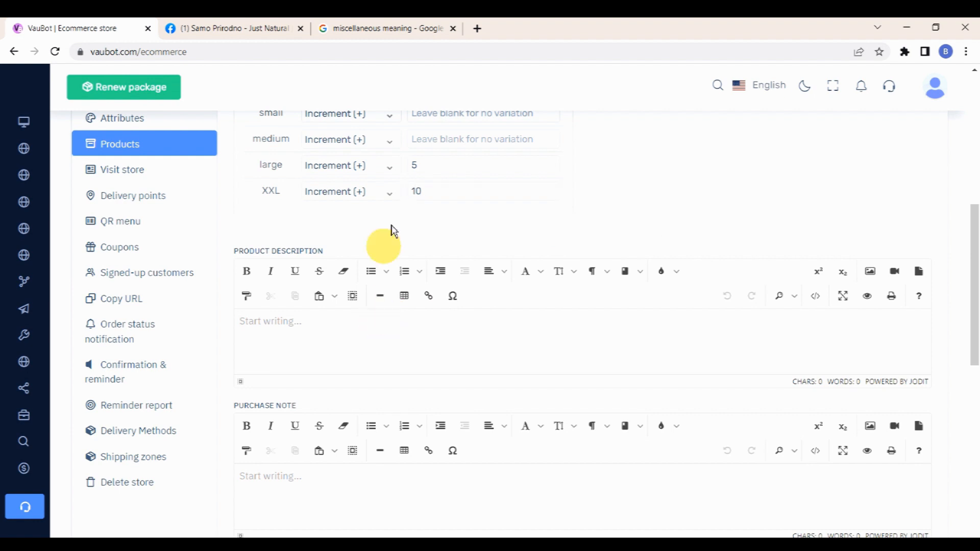
{"action": "type", "text": "Product Description"}
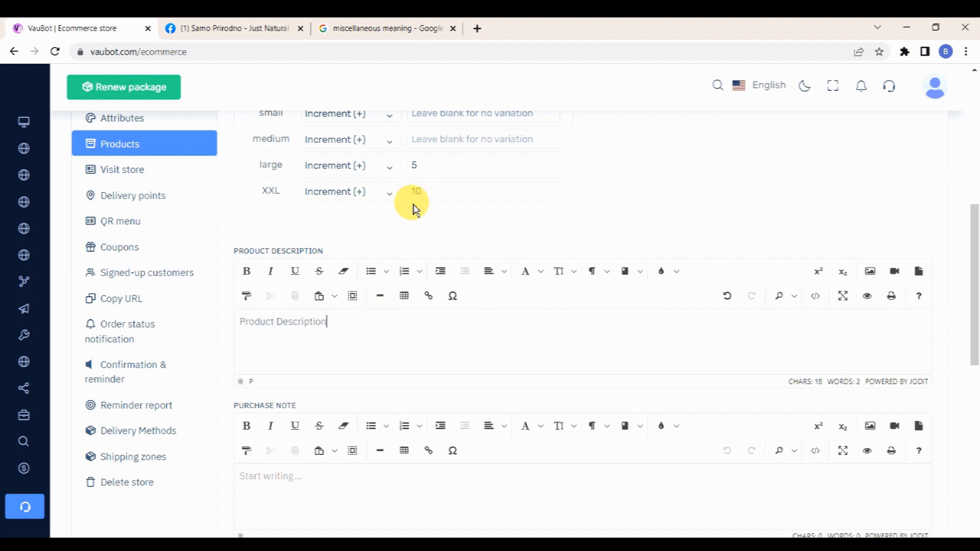
{"action": "scroll", "coordinate": [416, 209], "scroll_direction": "down", "scroll_amount": 3}
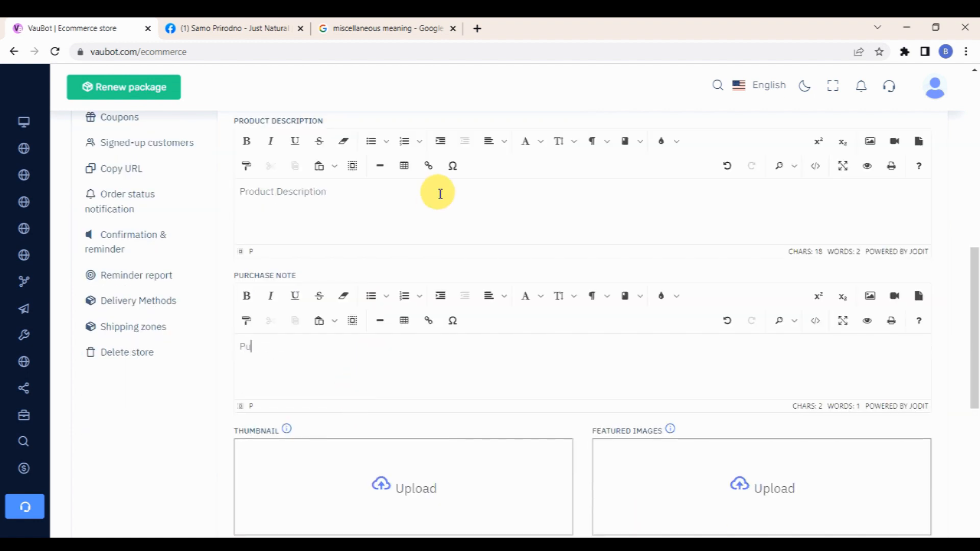
{"action": "scroll", "coordinate": [440, 194], "scroll_direction": "down", "scroll_amount": 4}
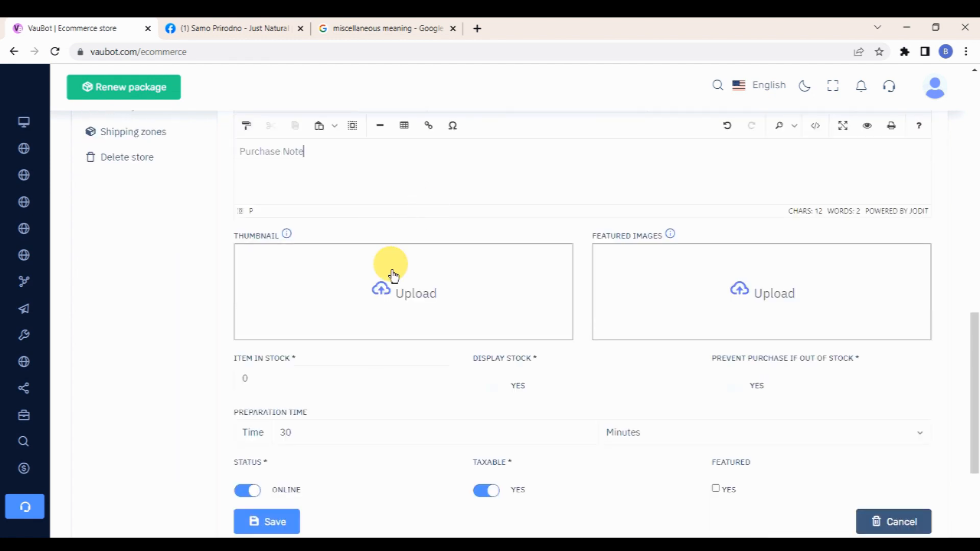
Step: Upload the C BALANCE picture, cropped at full size, as the product's thumbnail
{"action": "left_click", "coordinate": [387, 292]}
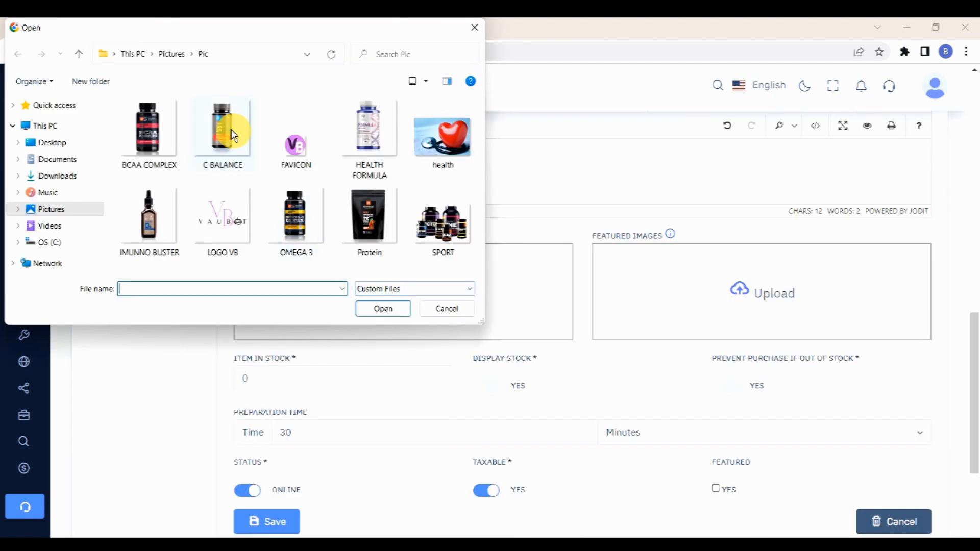
{"action": "double_click", "coordinate": [229, 131]}
{"action": "scroll", "coordinate": [437, 245], "scroll_direction": "up", "scroll_amount": 10}
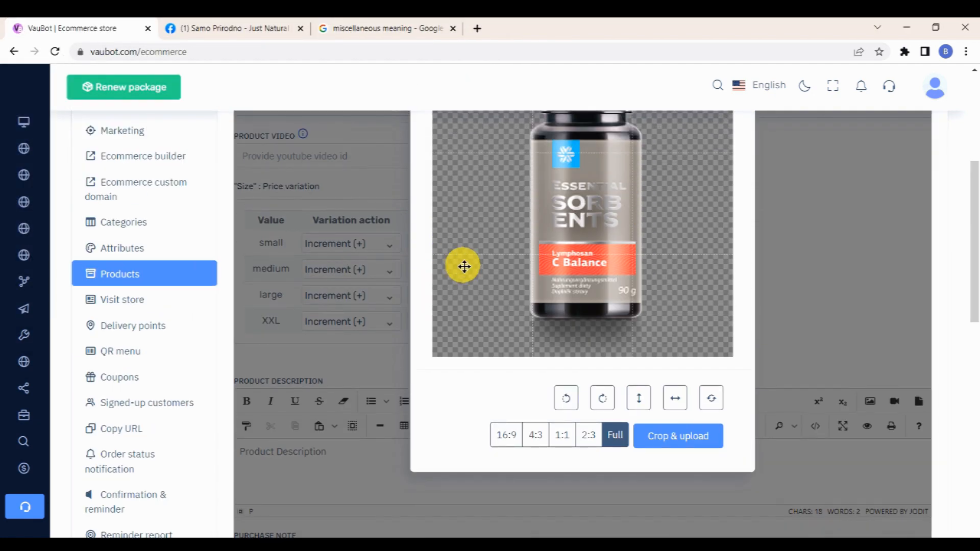
{"action": "left_click", "coordinate": [673, 437]}
{"action": "scroll", "coordinate": [536, 403], "scroll_direction": "down", "scroll_amount": 8}
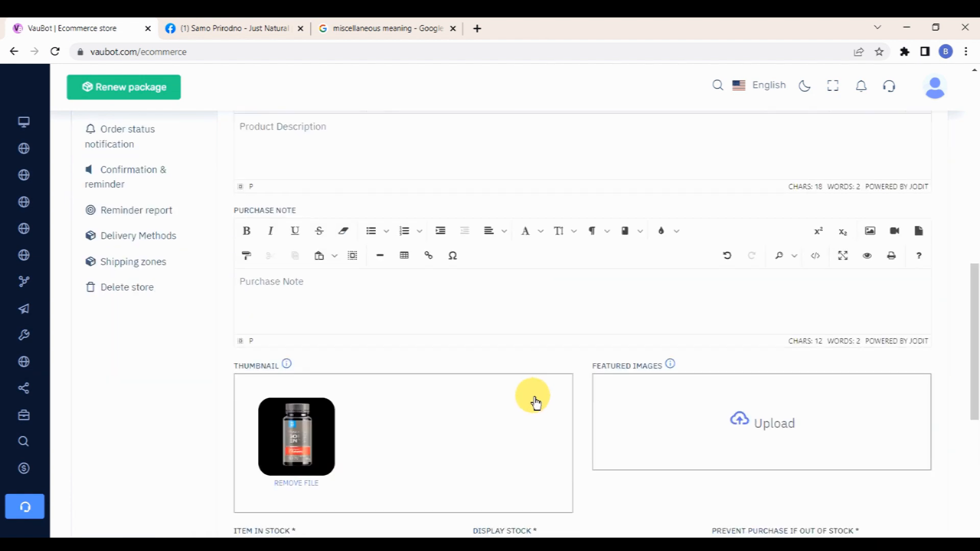
Step: Add the full-size C BALANCE picture to the product's featured images
{"action": "left_click", "coordinate": [738, 353]}
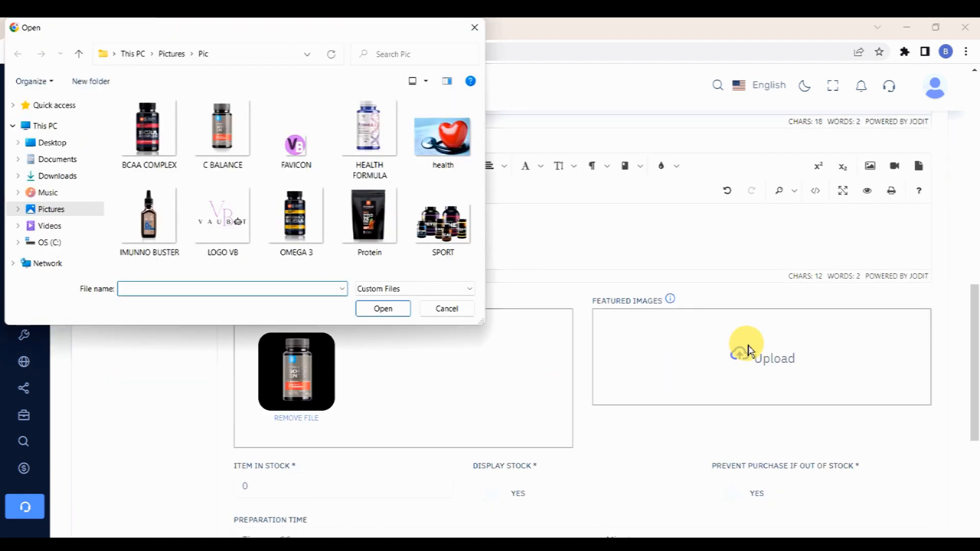
{"action": "left_click", "coordinate": [235, 145]}
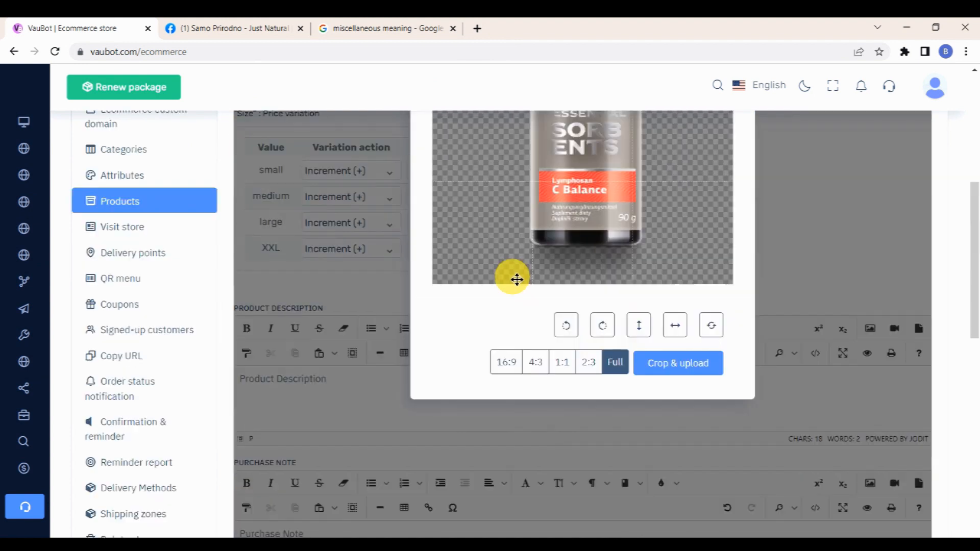
{"action": "left_click", "coordinate": [676, 435]}
{"action": "scroll", "coordinate": [671, 433], "scroll_direction": "down", "scroll_amount": 10}
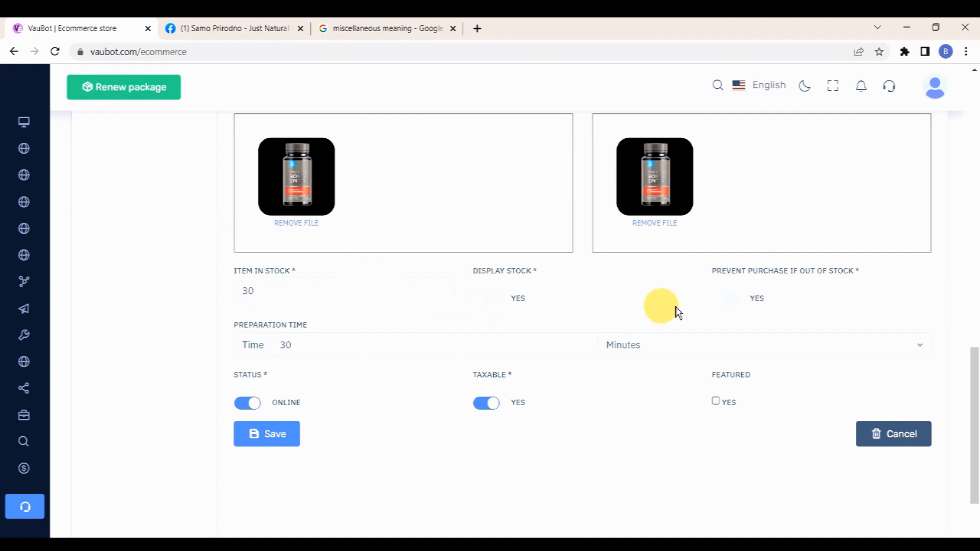
Step: Set the items in stock to 30, prevent purchase when out of stock and save the C Balance product
{"action": "left_click", "coordinate": [726, 305]}
{"action": "scroll", "coordinate": [511, 299], "scroll_direction": "down", "scroll_amount": 1}
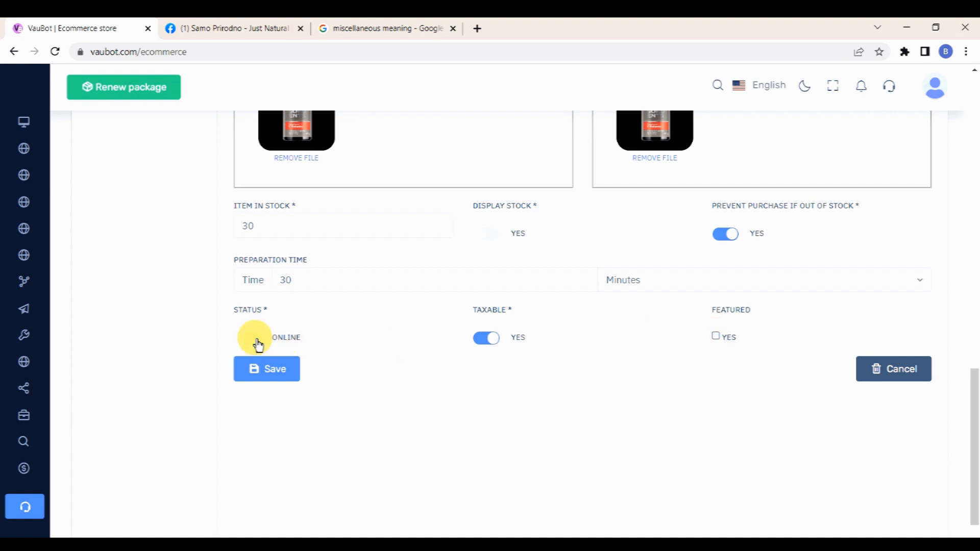
{"action": "left_click", "coordinate": [276, 370]}
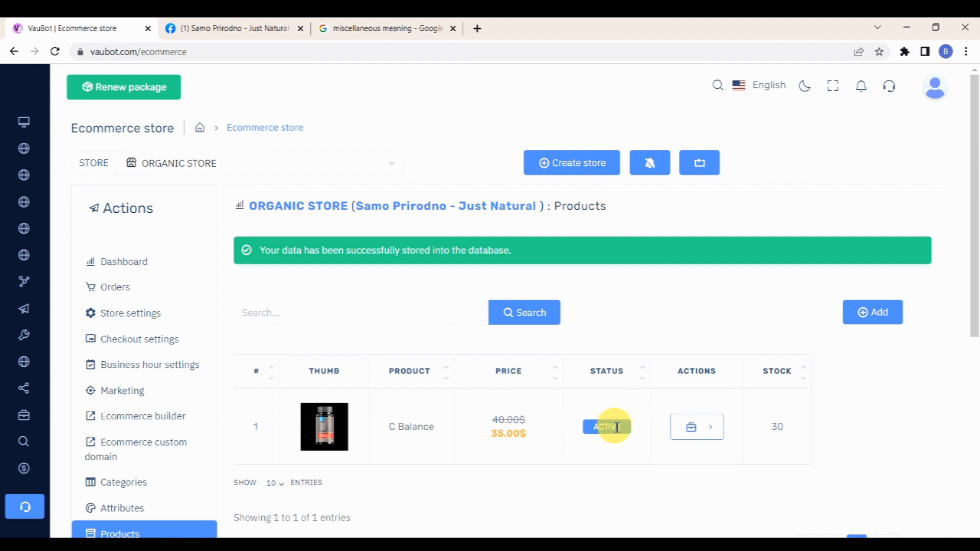
Step: Add a new product named Health Formula with an original price of $30 and a sell price of $25
{"action": "left_click", "coordinate": [870, 312]}
{"action": "left_click", "coordinate": [337, 264]}
{"action": "type", "text": "Health Formula"}
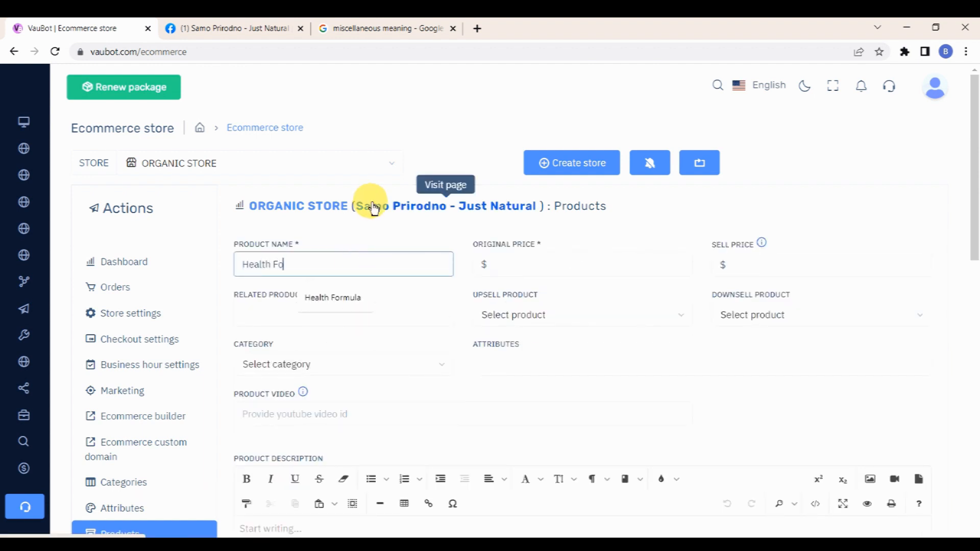
{"action": "left_click", "coordinate": [554, 266]}
{"action": "type", "text": "30"}
{"action": "left_click", "coordinate": [760, 266]}
{"action": "type", "text": "25"}
Step: Assign Health Formula to the HEALTH category with the Size attribute, incrementing the price by 5 for large and 10 for XXL
{"action": "left_click", "coordinate": [296, 347]}
{"action": "left_click", "coordinate": [492, 361]}
{"action": "type", "text": "5"}
{"action": "left_click", "coordinate": [479, 387]}
{"action": "type", "text": "10"}
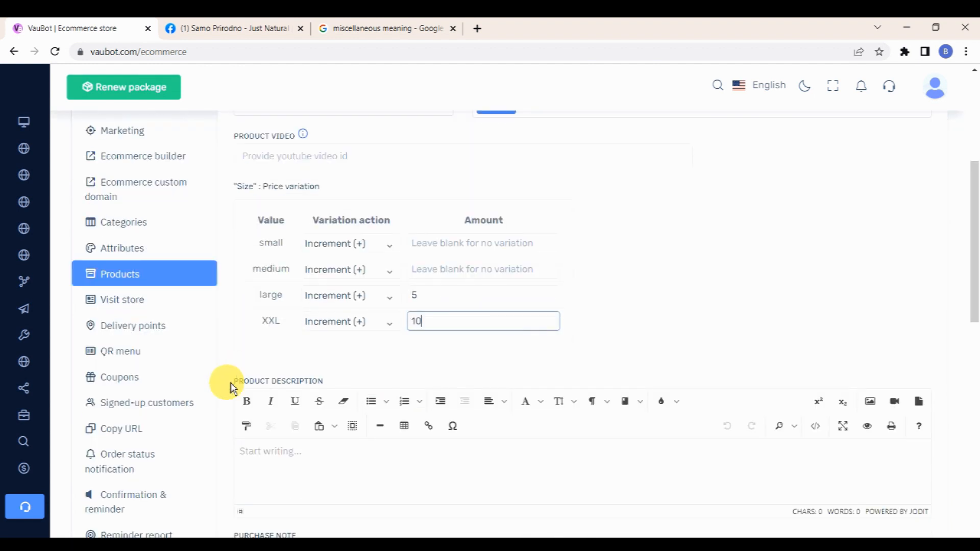
Step: Enter "Product Description" as the Health Formula description and "Purchase Note" as its purchase note
{"action": "type", "text": "Product Description"}
{"action": "scroll", "coordinate": [361, 193], "scroll_direction": "down", "scroll_amount": 1}
{"action": "left_click", "coordinate": [369, 358]}
{"action": "type", "text": "Purchase Note"}
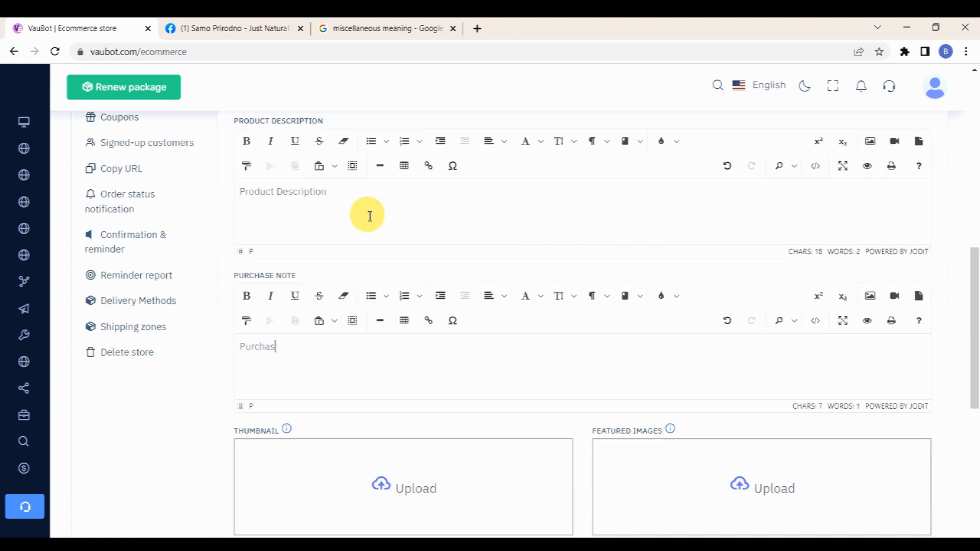
Step: Upload the HEALTH FORMULA picture as both the product's thumbnail and its featured image
{"action": "scroll", "coordinate": [357, 192], "scroll_direction": "down", "scroll_amount": 3}
{"action": "left_click", "coordinate": [395, 283]}
{"action": "double_click", "coordinate": [367, 133]}
{"action": "left_click", "coordinate": [762, 292]}
{"action": "double_click", "coordinate": [368, 132]}
Step: Set the Health Formula stock to 30, prevent purchase when out of stock and save the product
{"action": "scroll", "coordinate": [531, 286], "scroll_direction": "down", "scroll_amount": 2}
{"action": "left_click_drag", "start_coordinate": [253, 291], "coordinate": [206, 292]}
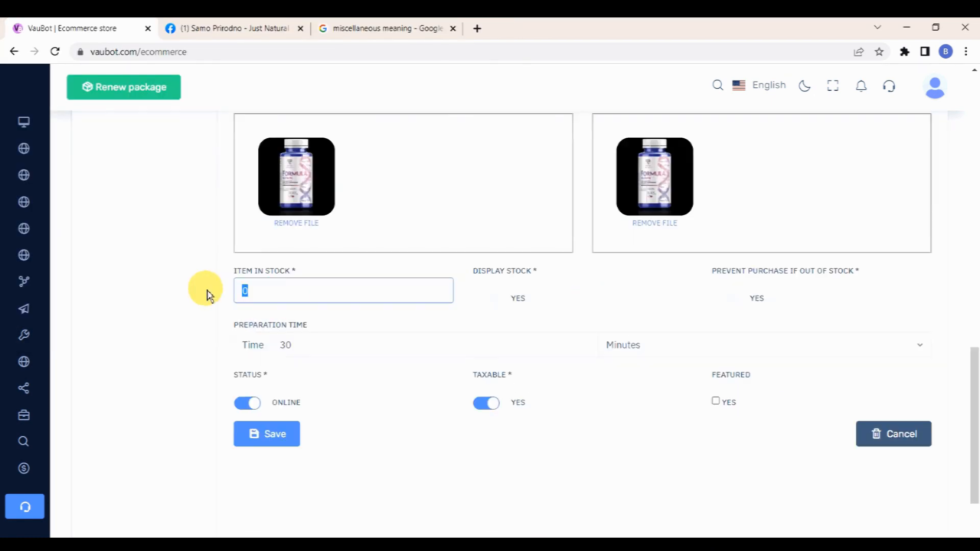
{"action": "type", "text": "30"}
{"action": "left_click", "coordinate": [755, 297]}
{"action": "scroll", "coordinate": [410, 347], "scroll_direction": "down", "scroll_amount": 1}
{"action": "left_click", "coordinate": [276, 369]}
Step: Add a new product named Immuno Booster with an original price of $20 and a sell price of $10
{"action": "type", "text": "Im"}
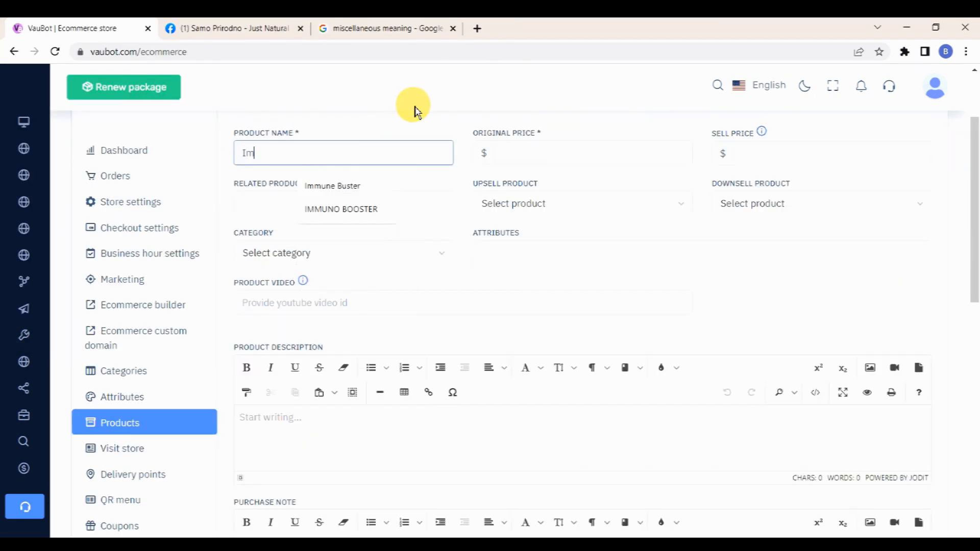
{"action": "type", "text": "muno Booster"}
{"action": "left_click", "coordinate": [568, 148]}
{"action": "type", "text": "20"}
{"action": "left_click", "coordinate": [810, 151]}
{"action": "type", "text": "18"}
Step: Enter "Product Description" as the Immuno Booster product's description
{"action": "scroll", "coordinate": [337, 230], "scroll_direction": "down", "scroll_amount": 3}
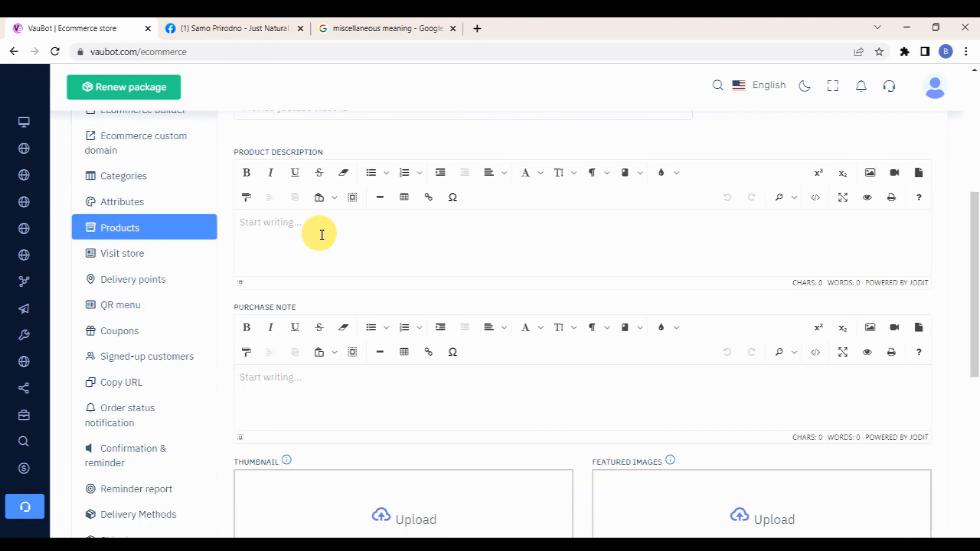
{"action": "type", "text": "escription"}
{"action": "scroll", "coordinate": [372, 328], "scroll_direction": "down", "scroll_amount": 1}
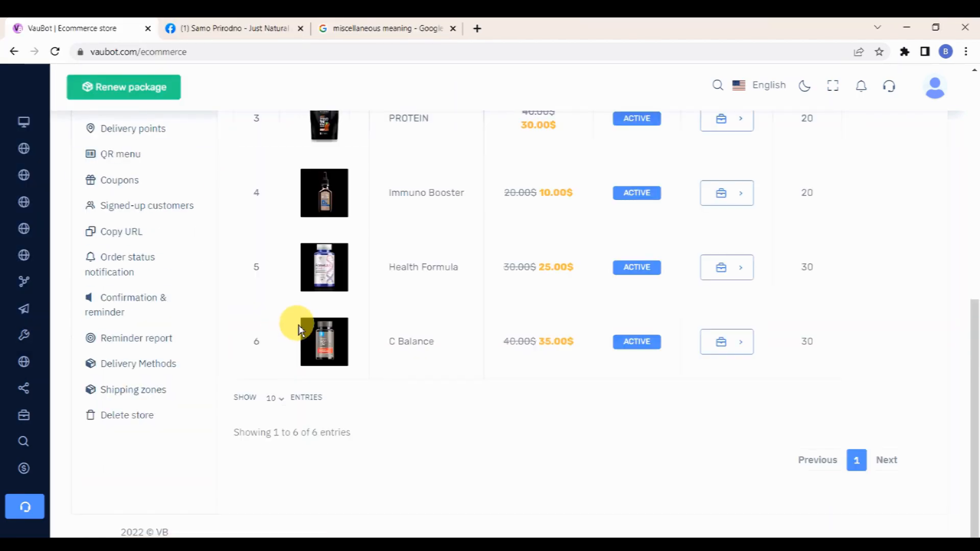
Step: Review the saved product list, and visit the store's public page to examine its product sections
{"action": "scroll", "coordinate": [299, 326], "scroll_direction": "up", "scroll_amount": 4}
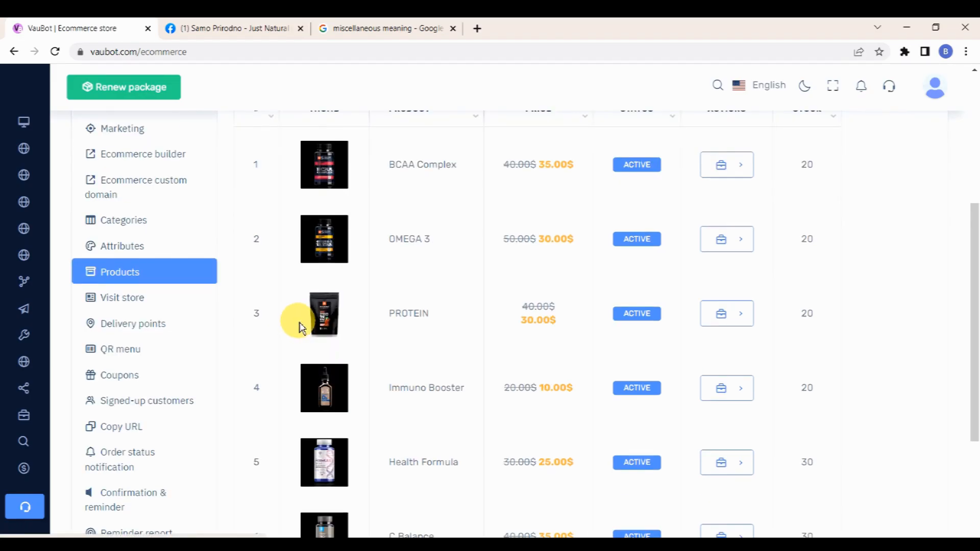
{"action": "scroll", "coordinate": [600, 472], "scroll_direction": "up", "scroll_amount": 4}
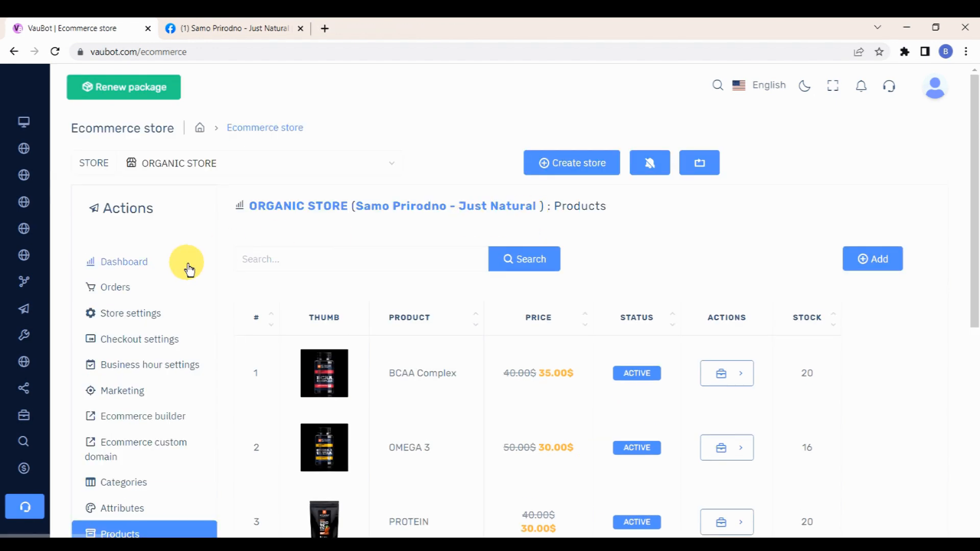
{"action": "scroll", "coordinate": [133, 322], "scroll_direction": "down", "scroll_amount": 4}
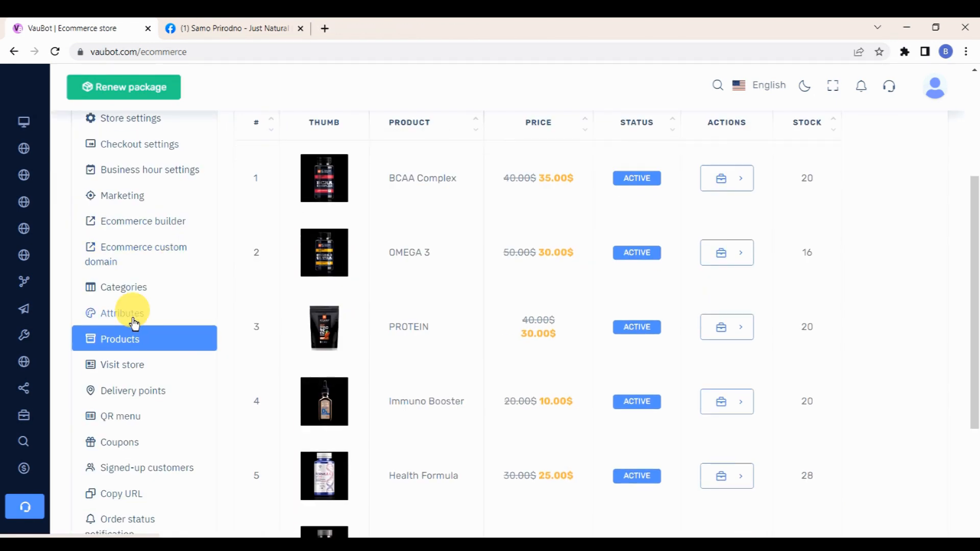
{"action": "left_click", "coordinate": [131, 367]}
{"action": "scroll", "coordinate": [265, 276], "scroll_direction": "down", "scroll_amount": 1}
{"action": "scroll", "coordinate": [265, 276], "scroll_direction": "down", "scroll_amount": 10}
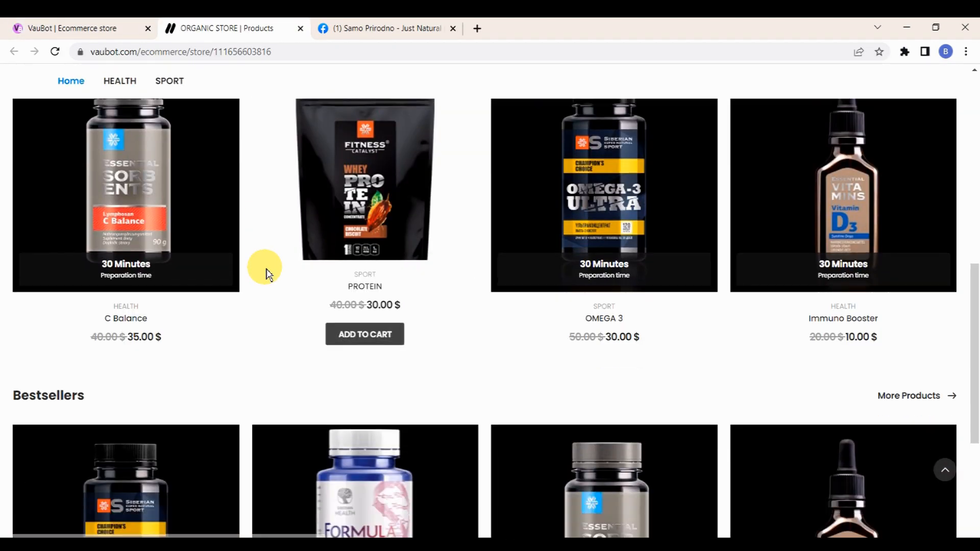
{"action": "scroll", "coordinate": [267, 271], "scroll_direction": "up", "scroll_amount": 10}
{"action": "scroll", "coordinate": [266, 274], "scroll_direction": "up", "scroll_amount": 1}
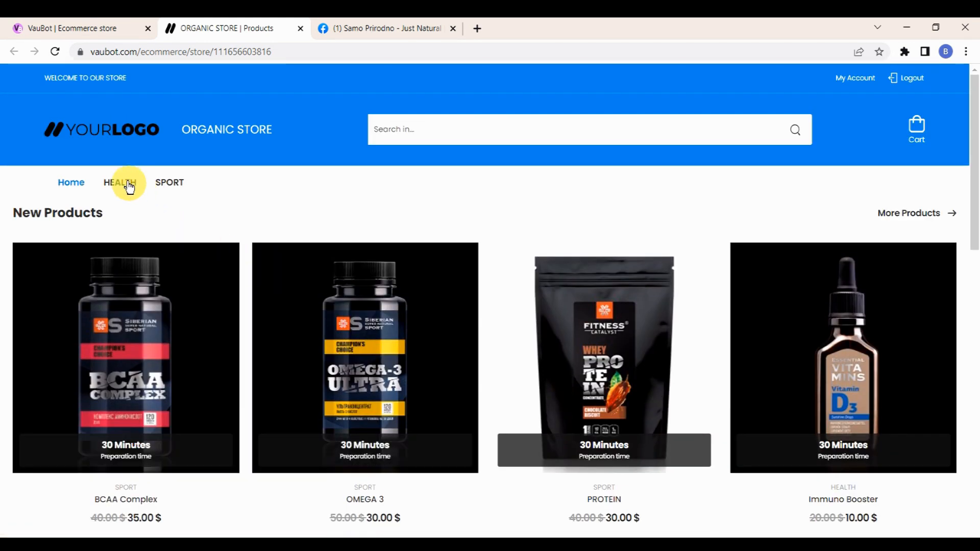
Step: Browse the HEALTH and SPORT categories of the public store and close the store page
{"action": "left_click", "coordinate": [127, 183]}
{"action": "scroll", "coordinate": [140, 222], "scroll_direction": "down", "scroll_amount": 2}
{"action": "scroll", "coordinate": [140, 222], "scroll_direction": "up", "scroll_amount": 2}
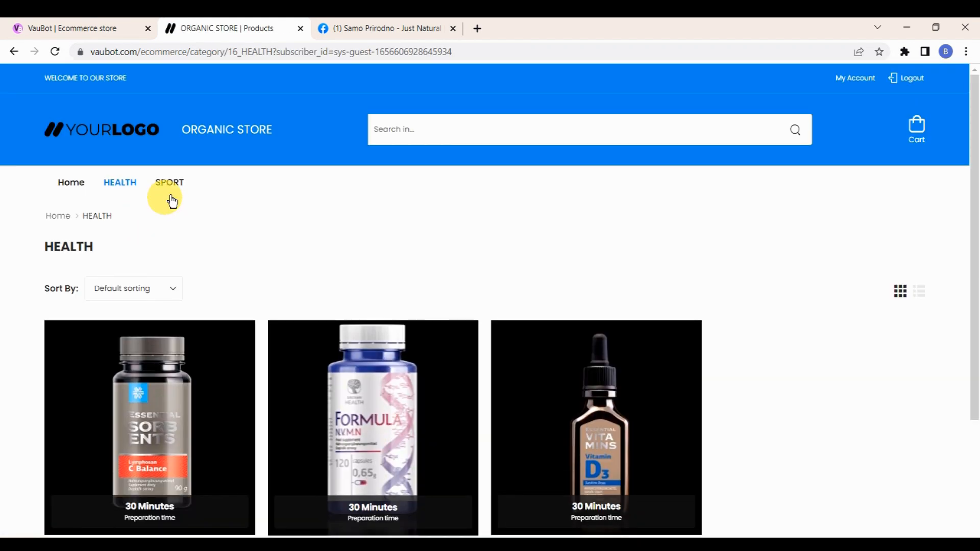
{"action": "left_click", "coordinate": [176, 190]}
{"action": "scroll", "coordinate": [177, 194], "scroll_direction": "down", "scroll_amount": 2}
{"action": "scroll", "coordinate": [179, 202], "scroll_direction": "up", "scroll_amount": 2}
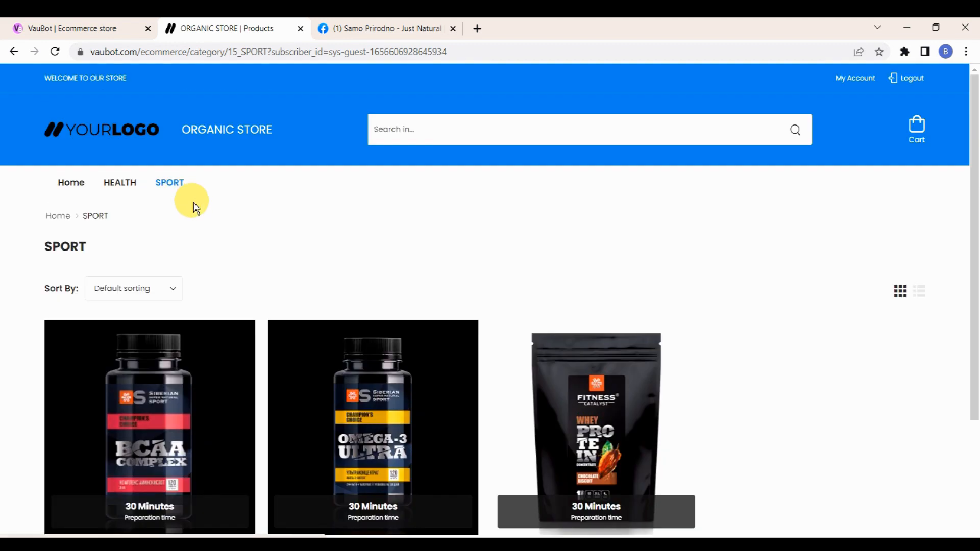
{"action": "left_click", "coordinate": [300, 28]}
Step: Add an active delivery point named Store with the details "On Store" and save it
{"action": "scroll", "coordinate": [142, 258], "scroll_direction": "down", "scroll_amount": 1}
{"action": "scroll", "coordinate": [143, 258], "scroll_direction": "down", "scroll_amount": 2}
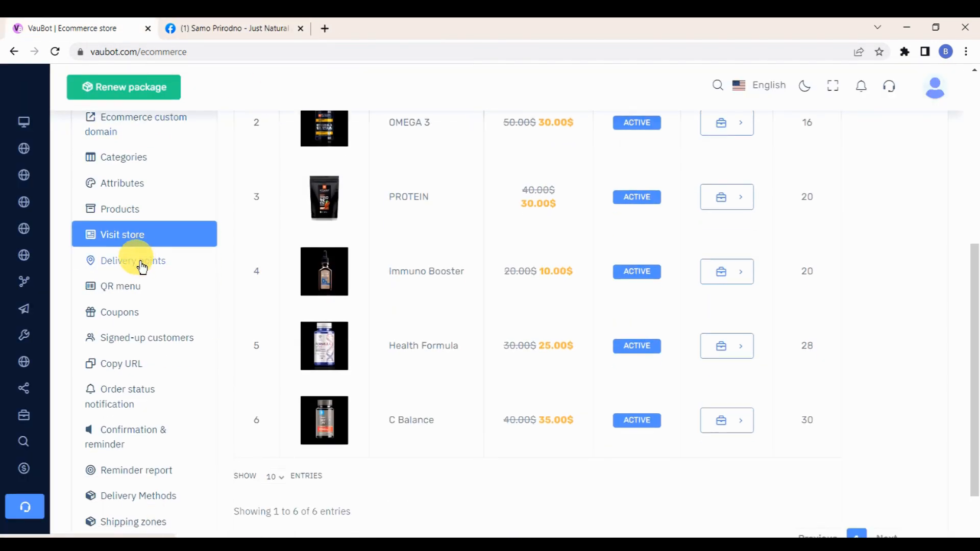
{"action": "left_click", "coordinate": [137, 260]}
{"action": "scroll", "coordinate": [258, 259], "scroll_direction": "up", "scroll_amount": 3}
{"action": "scroll", "coordinate": [261, 263], "scroll_direction": "up", "scroll_amount": 1}
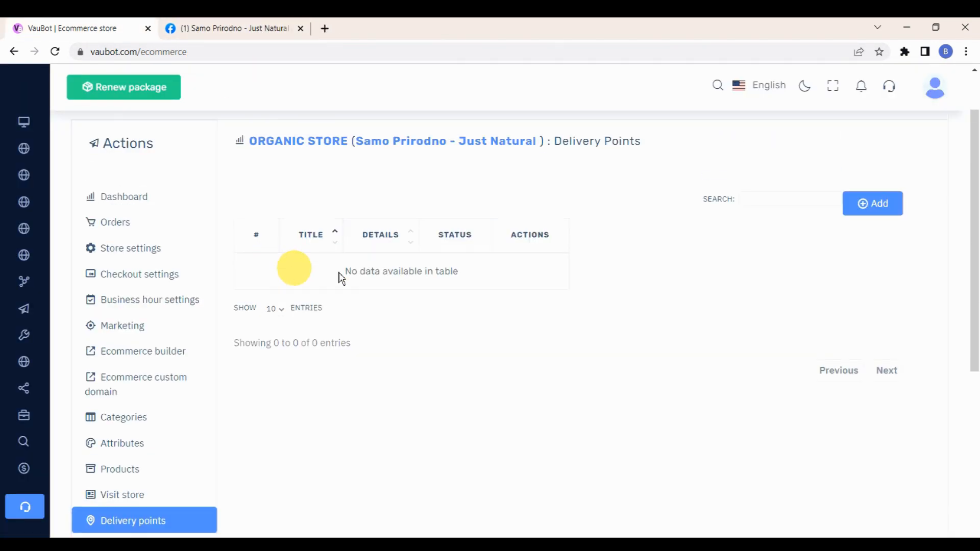
{"action": "left_click", "coordinate": [862, 210]}
{"action": "left_click", "coordinate": [576, 267]}
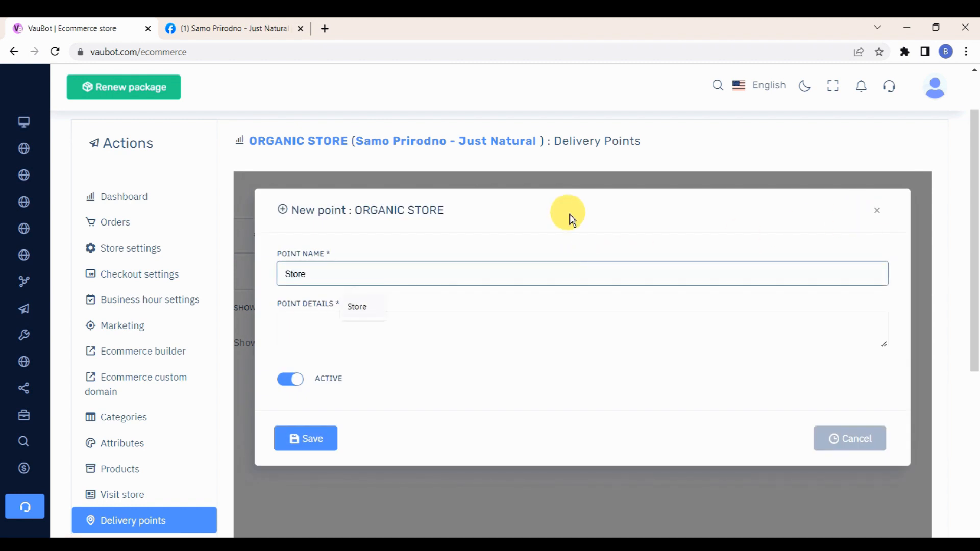
{"action": "key", "text": "Tab"}
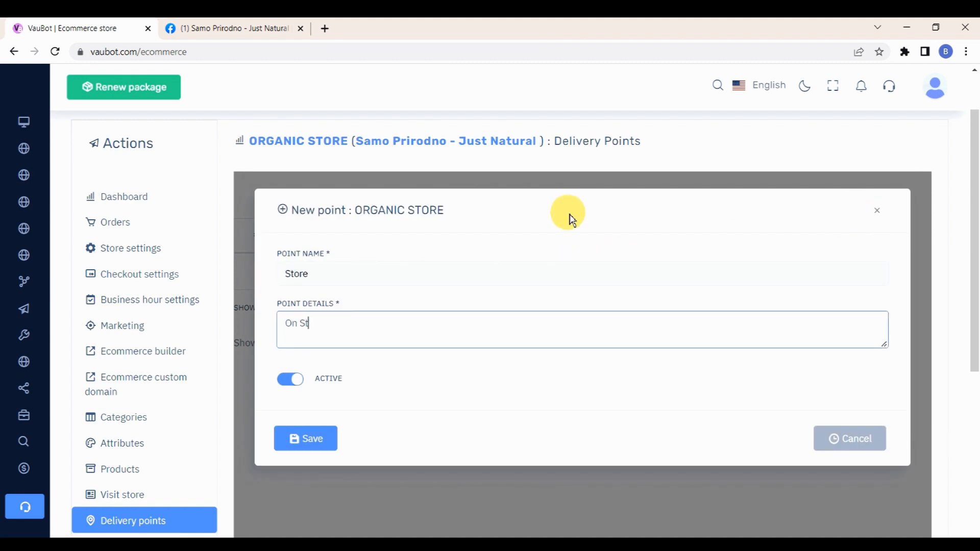
{"action": "left_click", "coordinate": [298, 383]}
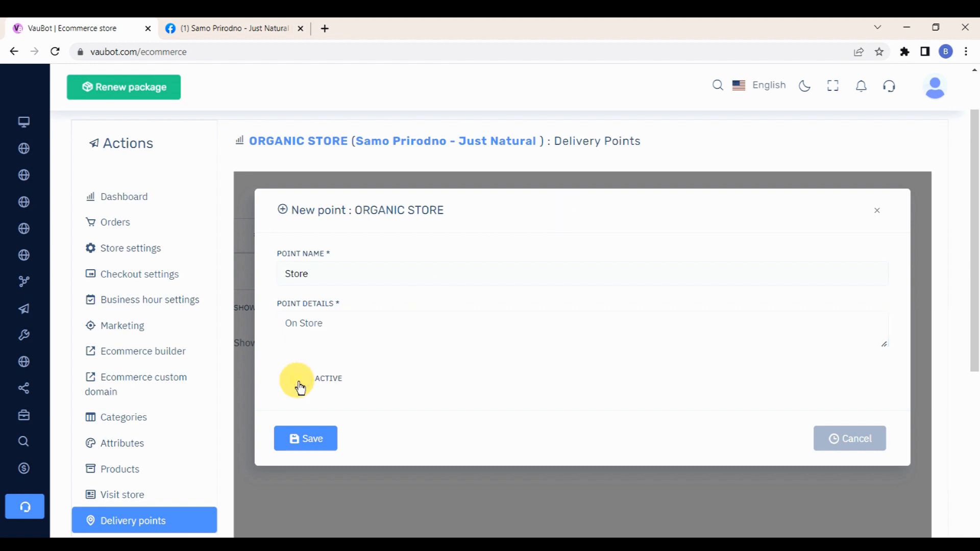
{"action": "left_click", "coordinate": [306, 440]}
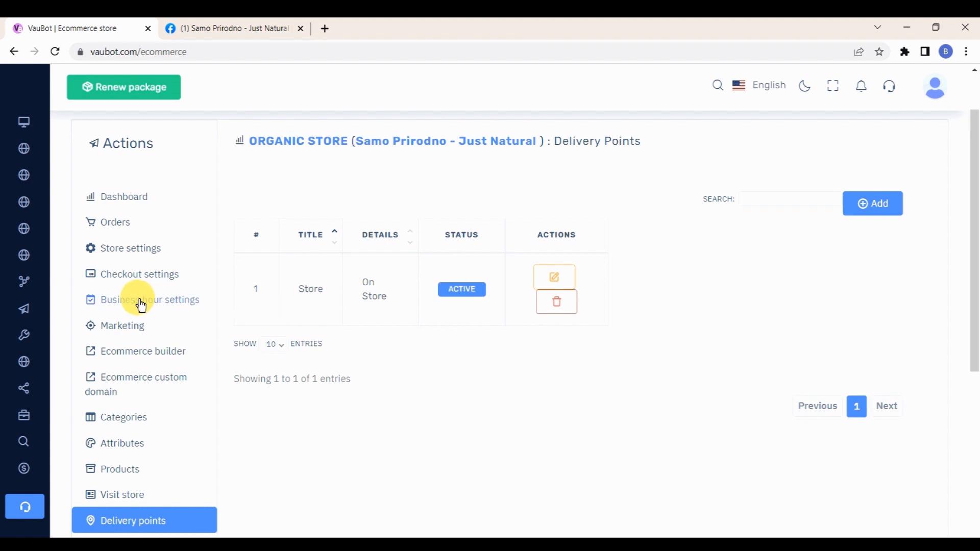
Step: Open the store's QR menu and examine the Messenger and outside QR codes with their links
{"action": "scroll", "coordinate": [135, 301], "scroll_direction": "down", "scroll_amount": 4}
{"action": "left_click", "coordinate": [122, 351]}
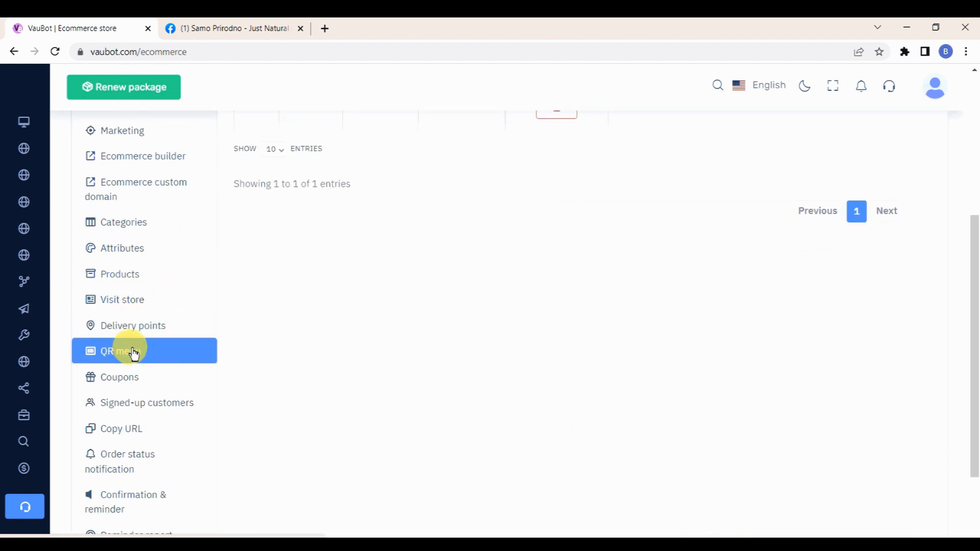
{"action": "scroll", "coordinate": [275, 326], "scroll_direction": "up", "scroll_amount": 4}
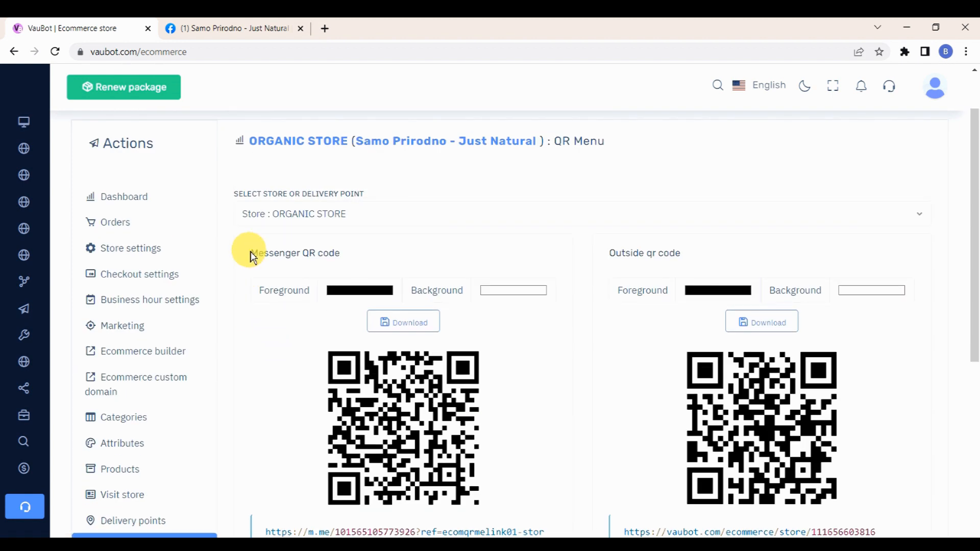
{"action": "left_click_drag", "start_coordinate": [251, 255], "coordinate": [353, 258]}
{"action": "left_click_drag", "start_coordinate": [608, 254], "coordinate": [712, 261]}
{"action": "scroll", "coordinate": [707, 259], "scroll_direction": "down", "scroll_amount": 1}
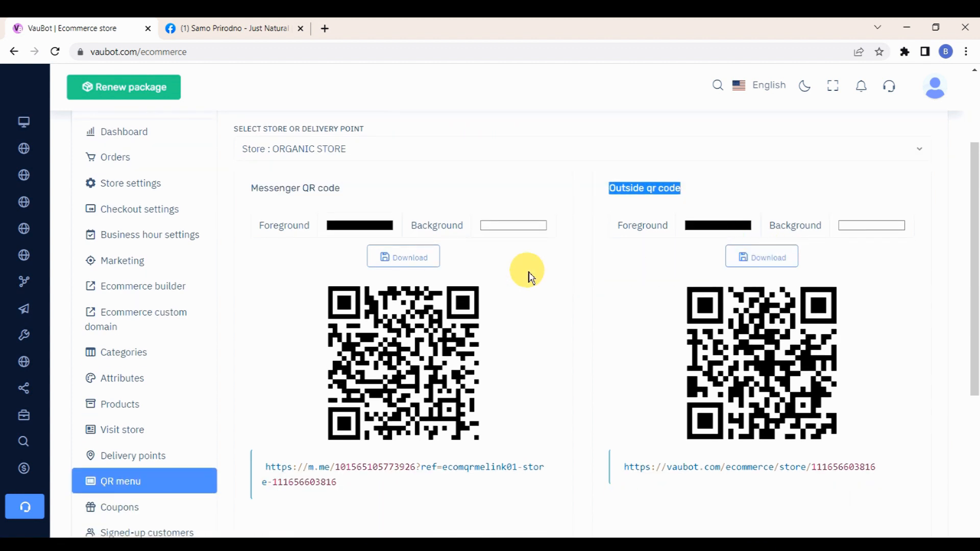
{"action": "scroll", "coordinate": [527, 276], "scroll_direction": "down", "scroll_amount": 2}
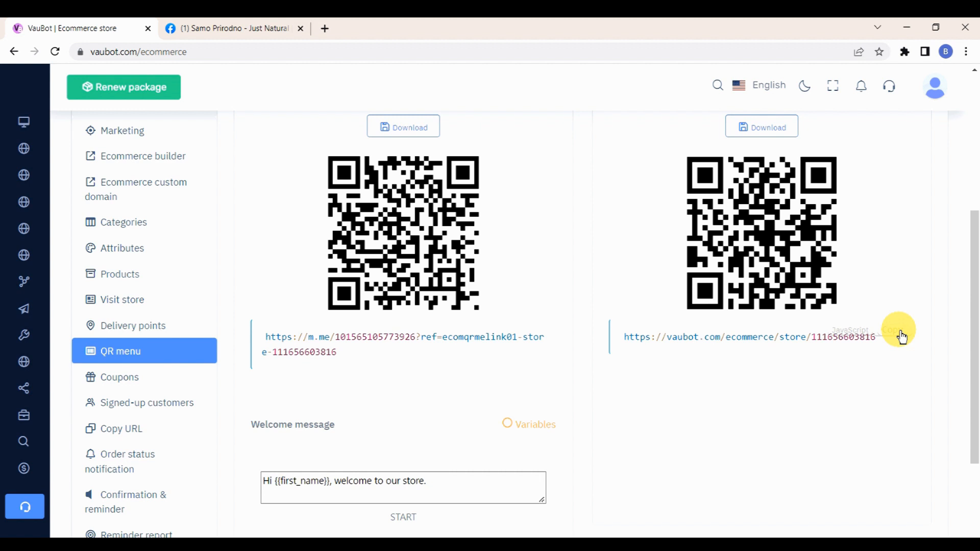
Step: Review the Messenger welcome message for scanned QR codes and save the QR menu settings
{"action": "scroll", "coordinate": [540, 333], "scroll_direction": "down", "scroll_amount": 2}
{"action": "left_click_drag", "start_coordinate": [265, 351], "coordinate": [456, 358]}
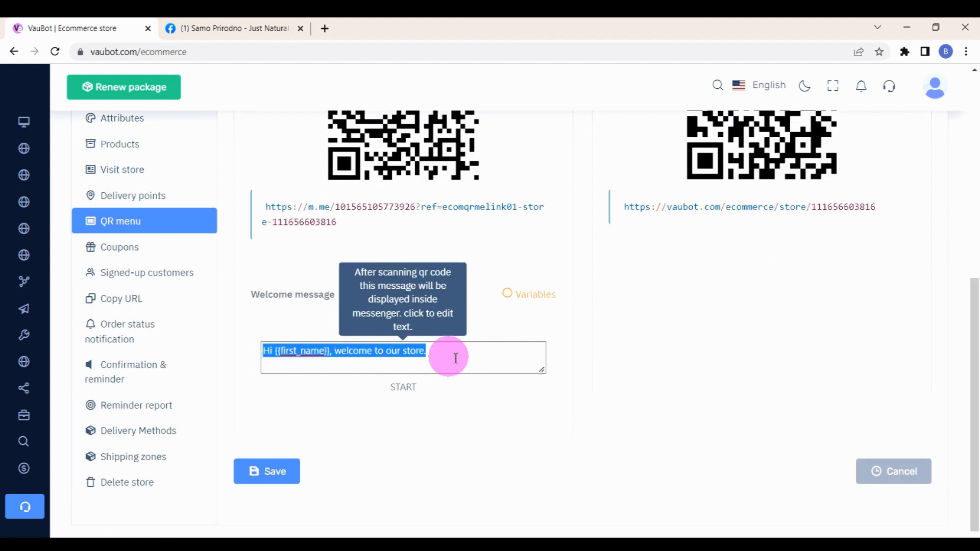
{"action": "left_click", "coordinate": [461, 357]}
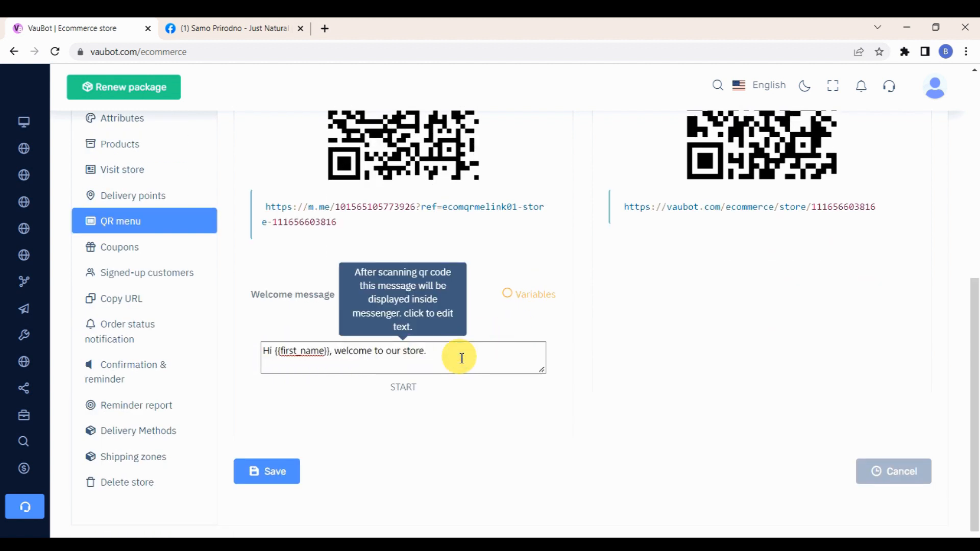
{"action": "left_click", "coordinate": [274, 472]}
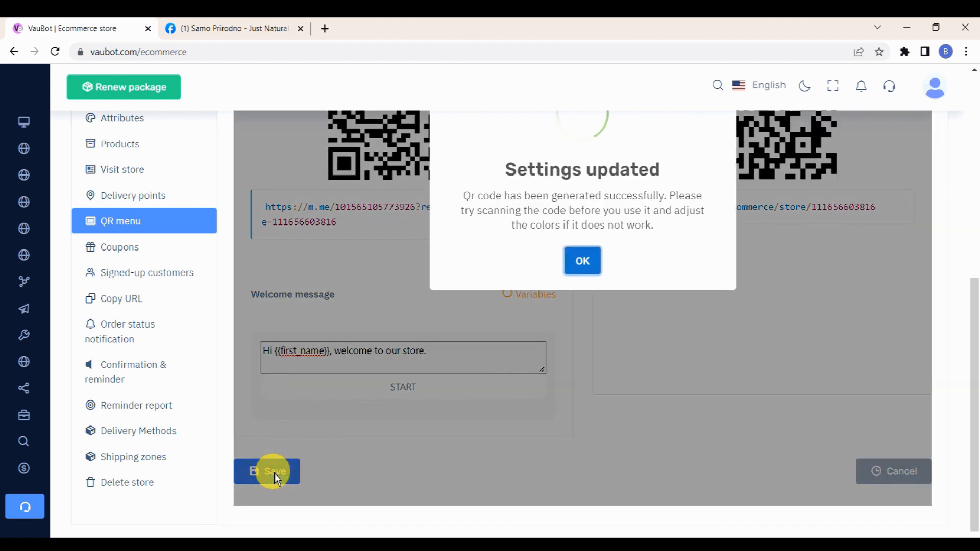
Step: Dismiss the QR menu confirmation and start a new coupon in the store's Coupons section
{"action": "left_click", "coordinate": [576, 260]}
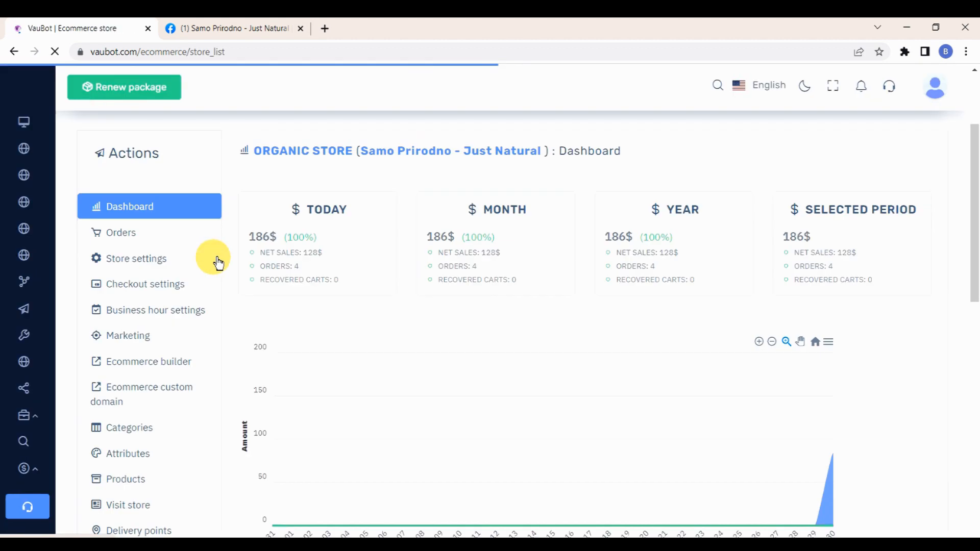
{"action": "scroll", "coordinate": [199, 253], "scroll_direction": "down", "scroll_amount": 2}
{"action": "scroll", "coordinate": [187, 246], "scroll_direction": "down", "scroll_amount": 3}
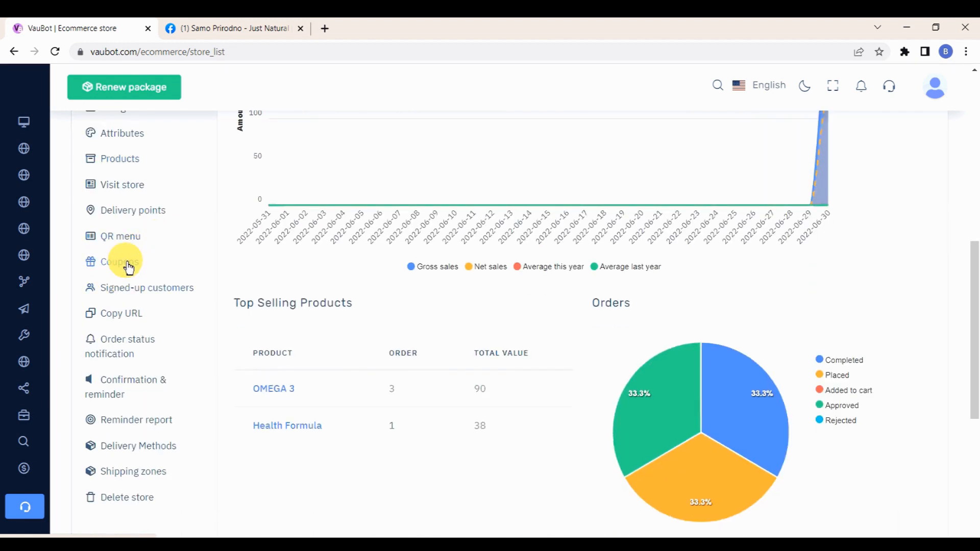
{"action": "left_click", "coordinate": [129, 267]}
{"action": "scroll", "coordinate": [308, 264], "scroll_direction": "up", "scroll_amount": 5}
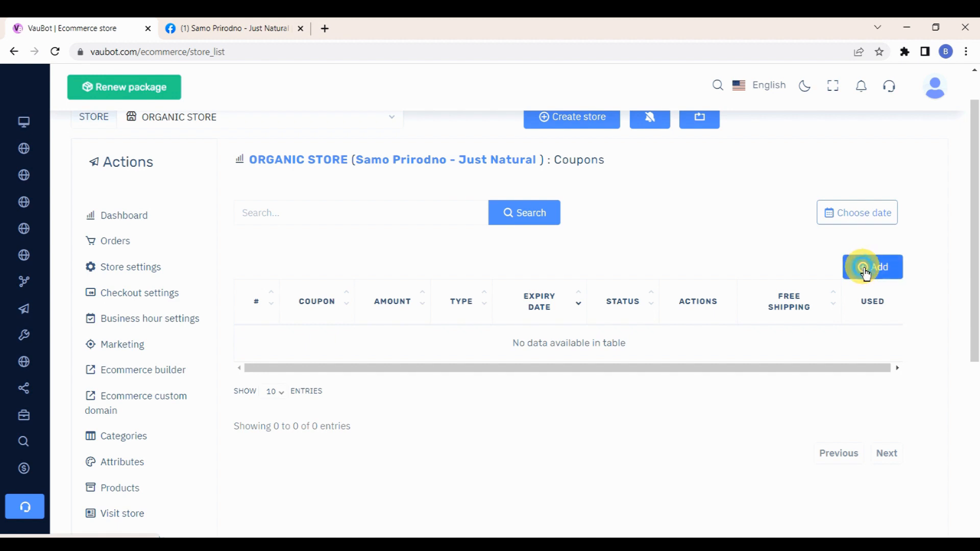
{"action": "left_click", "coordinate": [866, 271]}
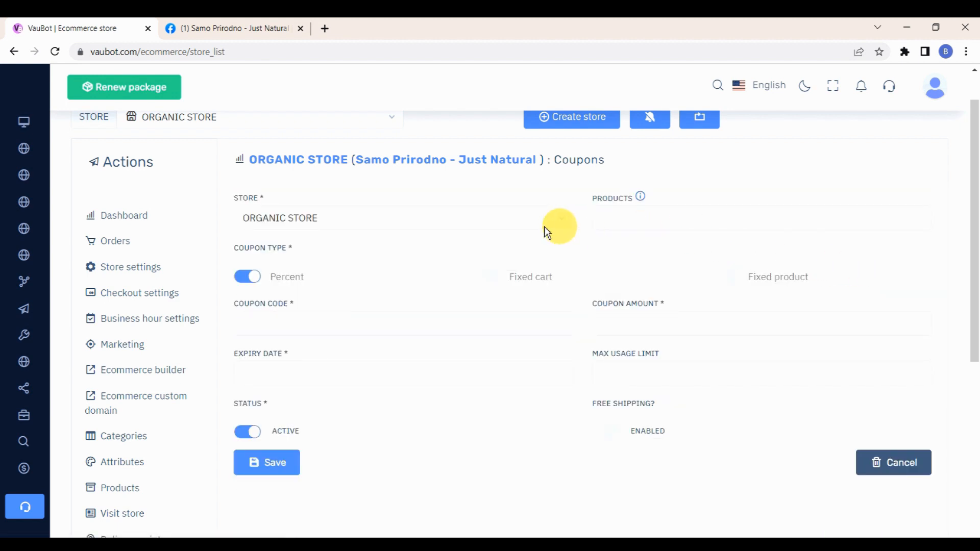
Step: Assign the new ORGANIC STORE coupon to the products C Balance, Immuno Booster and PROTEIN
{"action": "left_click", "coordinate": [536, 220]}
{"action": "left_click", "coordinate": [668, 221]}
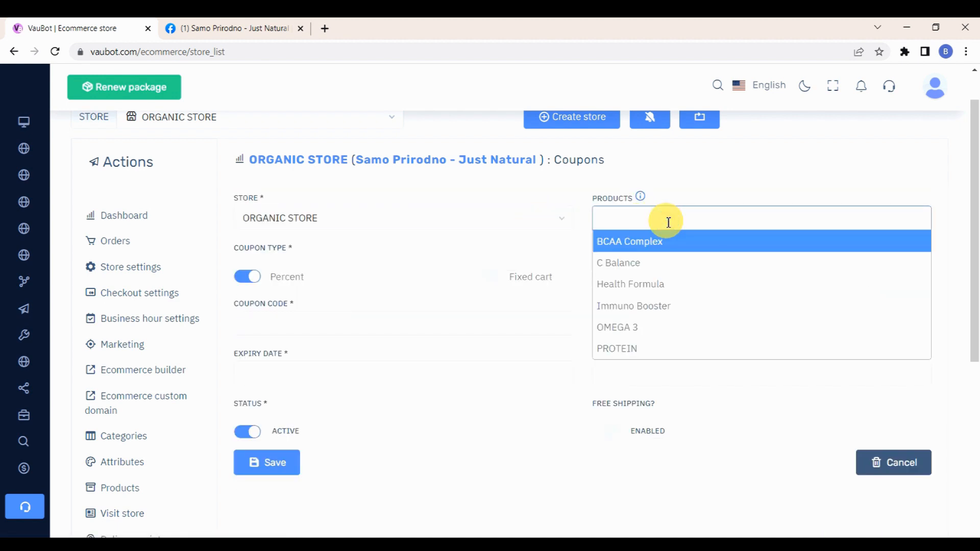
{"action": "left_click", "coordinate": [640, 263]}
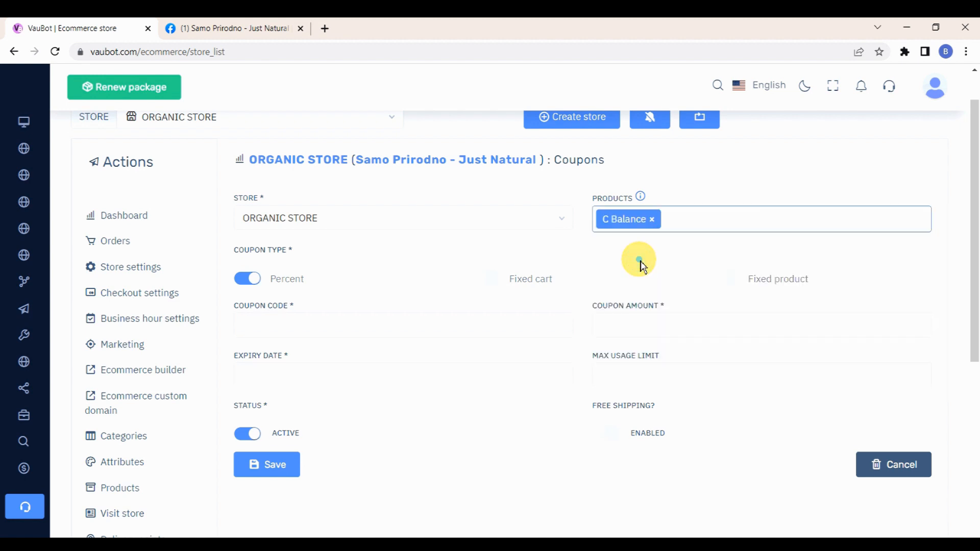
{"action": "left_click", "coordinate": [689, 224]}
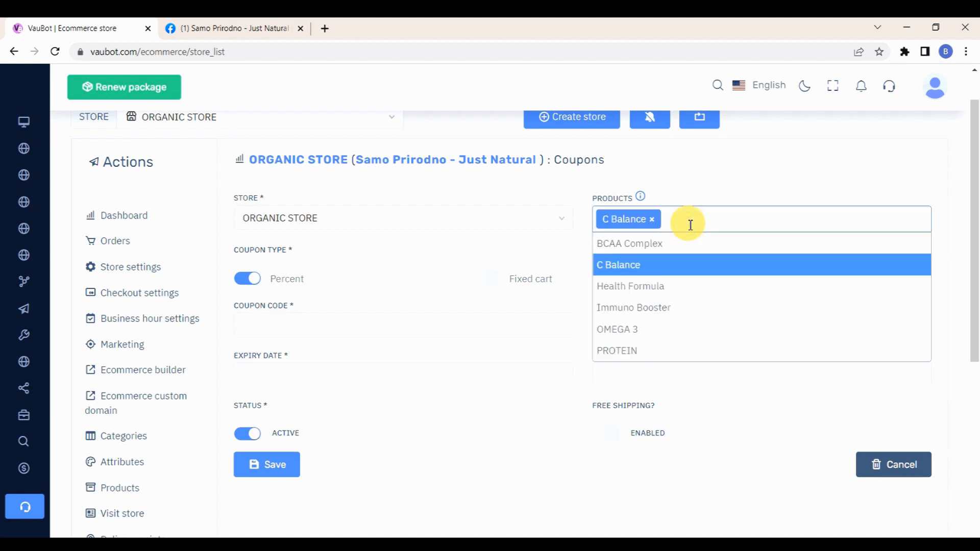
{"action": "left_click", "coordinate": [644, 308]}
{"action": "left_click", "coordinate": [783, 221]}
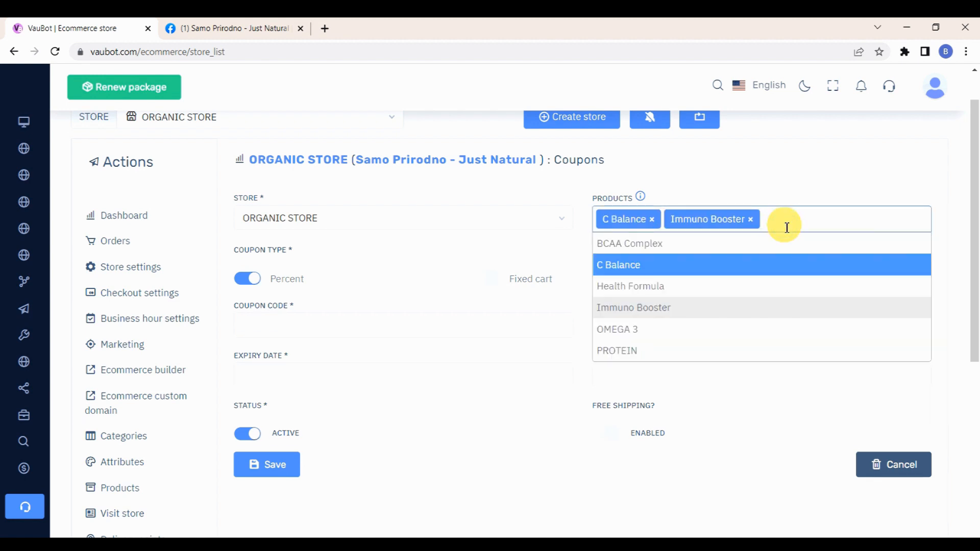
{"action": "left_click", "coordinate": [630, 352]}
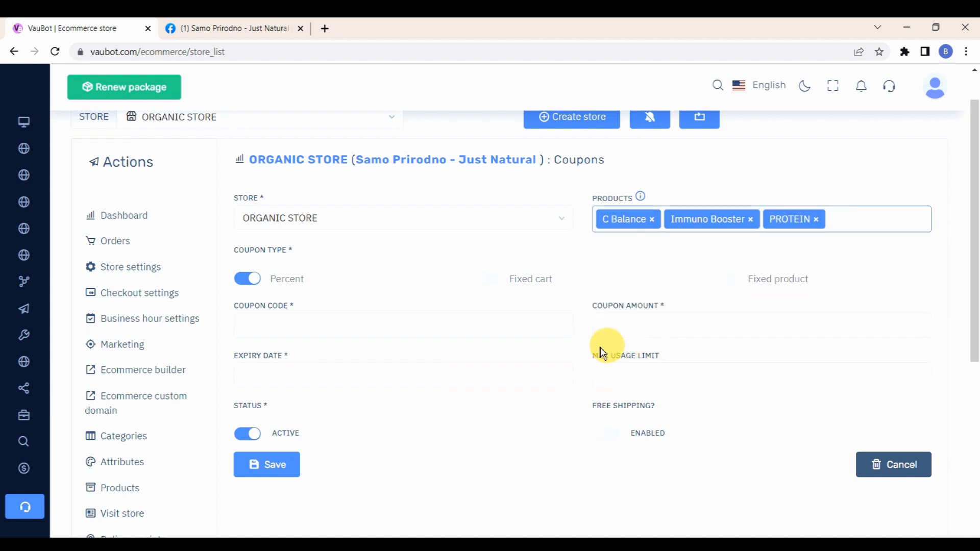
Step: Set the coupon type to Percent with the coupon code 25OFF and a coupon amount of 25
{"action": "scroll", "coordinate": [477, 313], "scroll_direction": "down", "scroll_amount": 1}
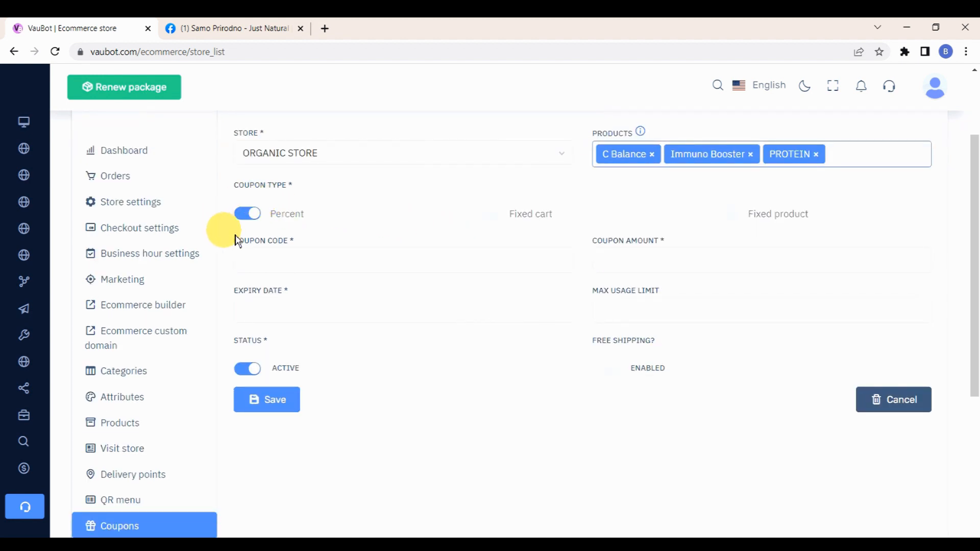
{"action": "left_click", "coordinate": [486, 222]}
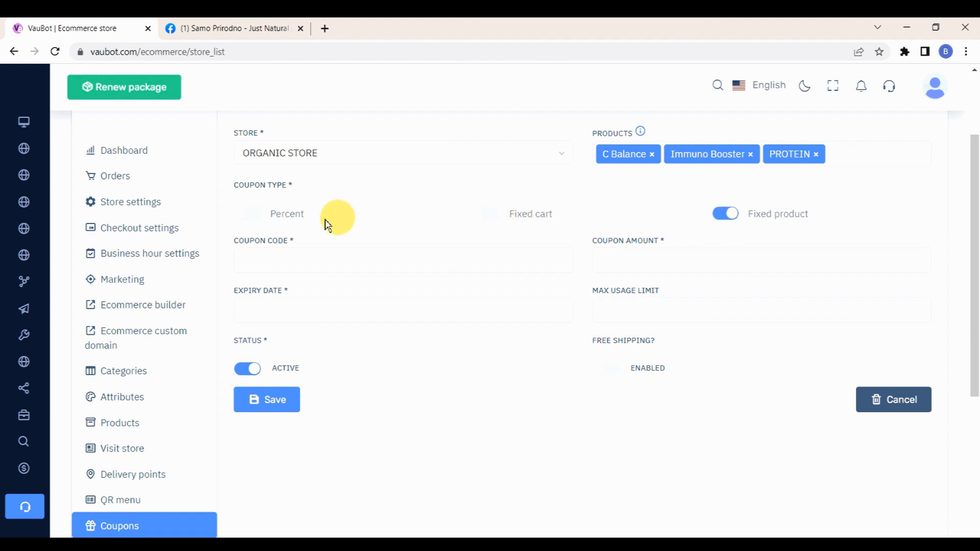
{"action": "left_click", "coordinate": [244, 216]}
{"action": "left_click", "coordinate": [272, 258]}
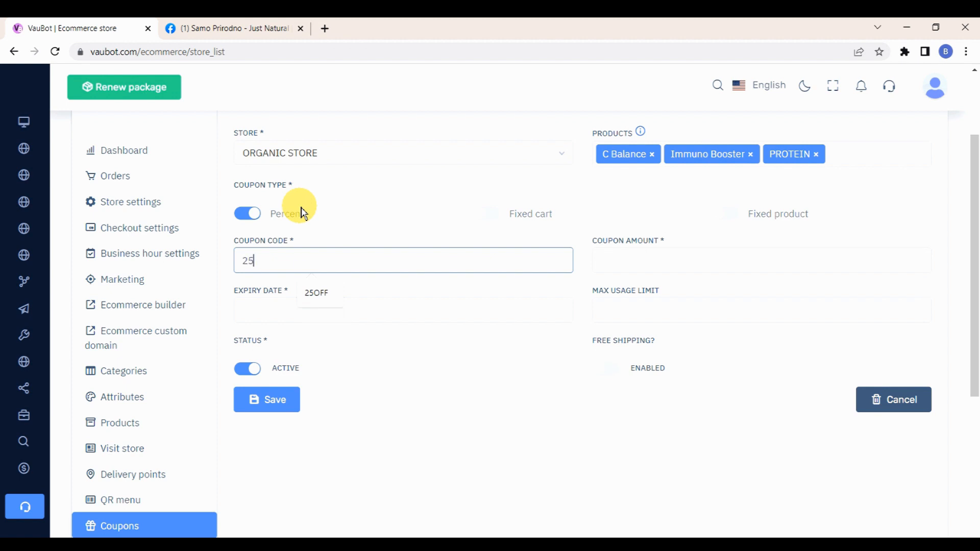
{"action": "left_click", "coordinate": [624, 261]}
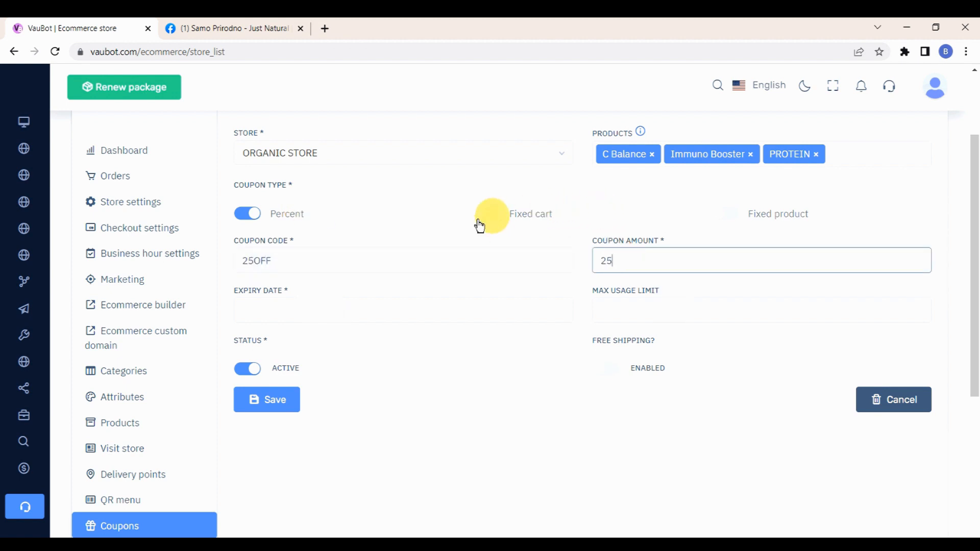
{"action": "scroll", "coordinate": [449, 228], "scroll_direction": "down", "scroll_amount": 1}
{"action": "left_click", "coordinate": [433, 242]}
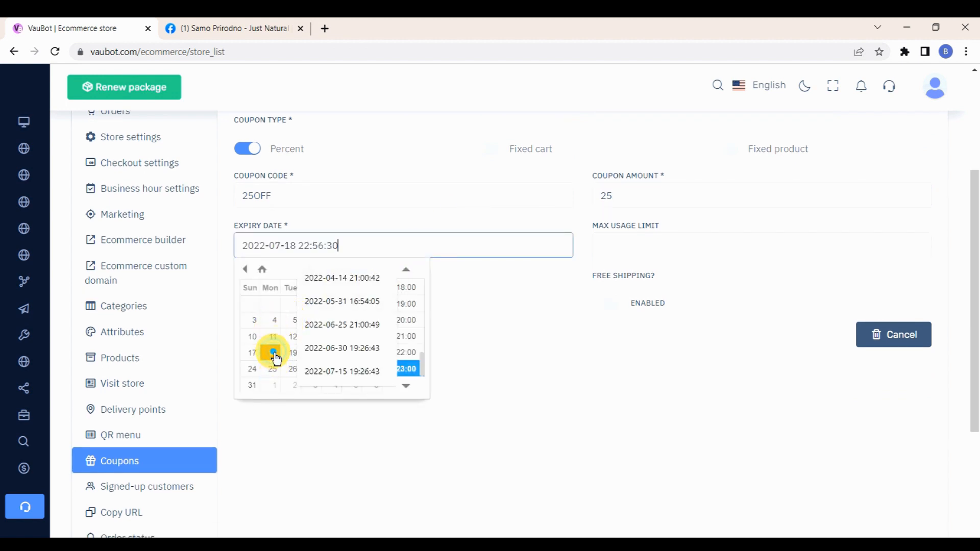
{"action": "left_click", "coordinate": [519, 352]}
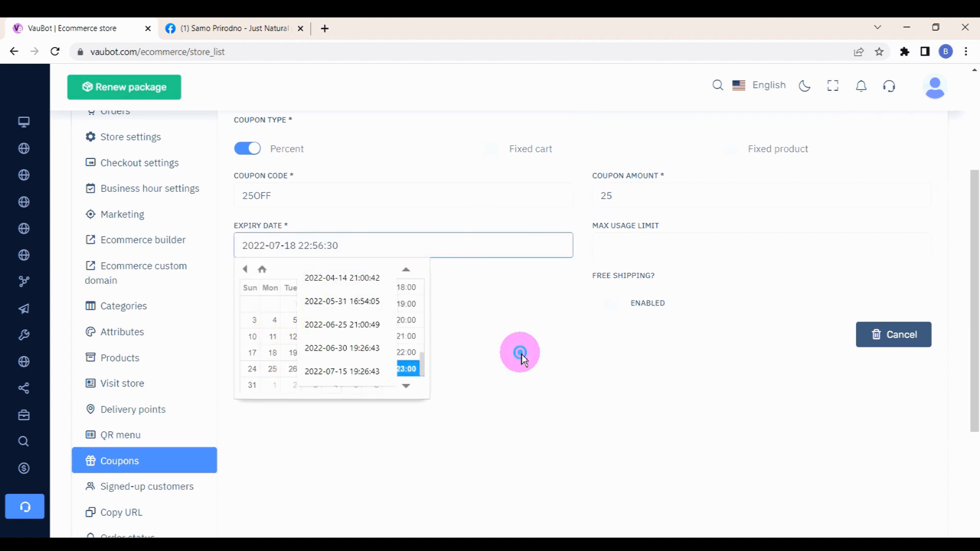
{"action": "left_click", "coordinate": [646, 247]}
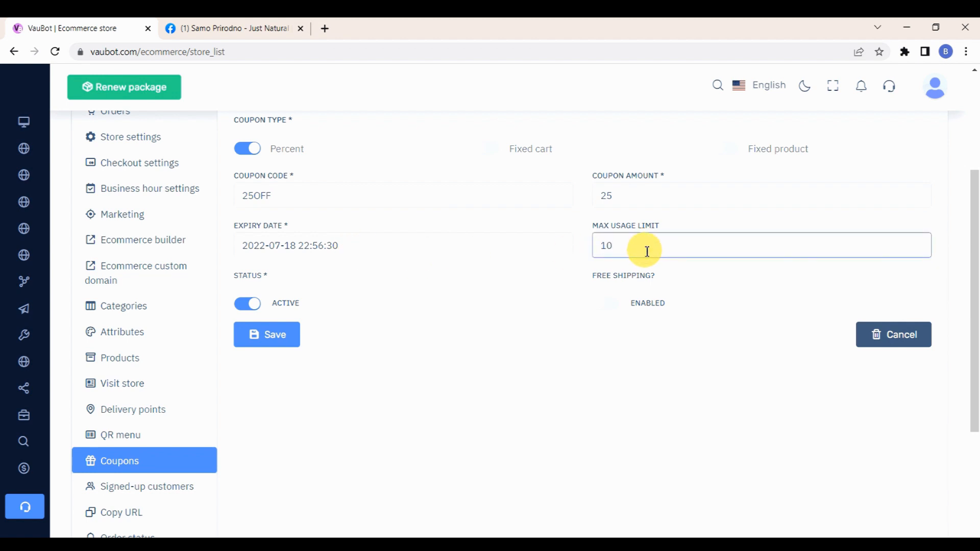
{"action": "left_click", "coordinate": [612, 308]}
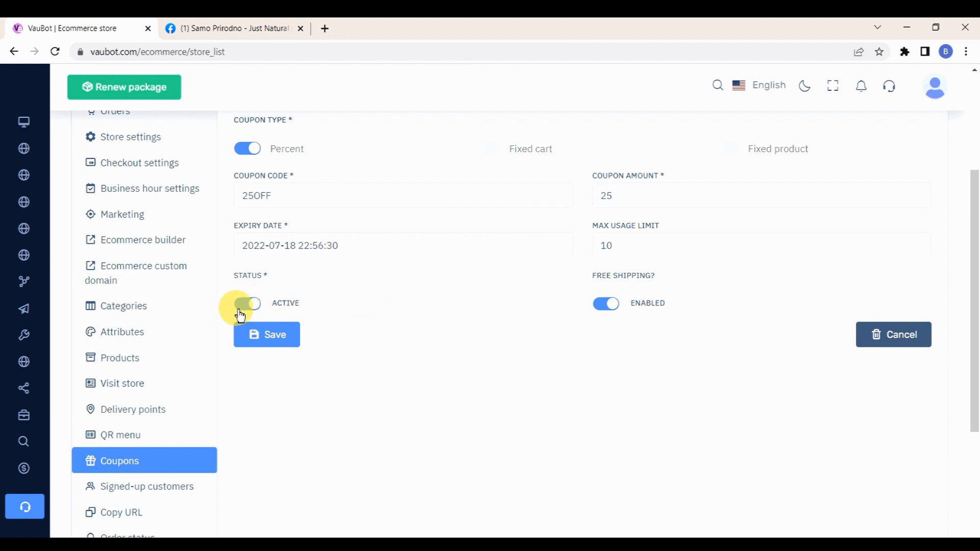
{"action": "left_click", "coordinate": [283, 343]}
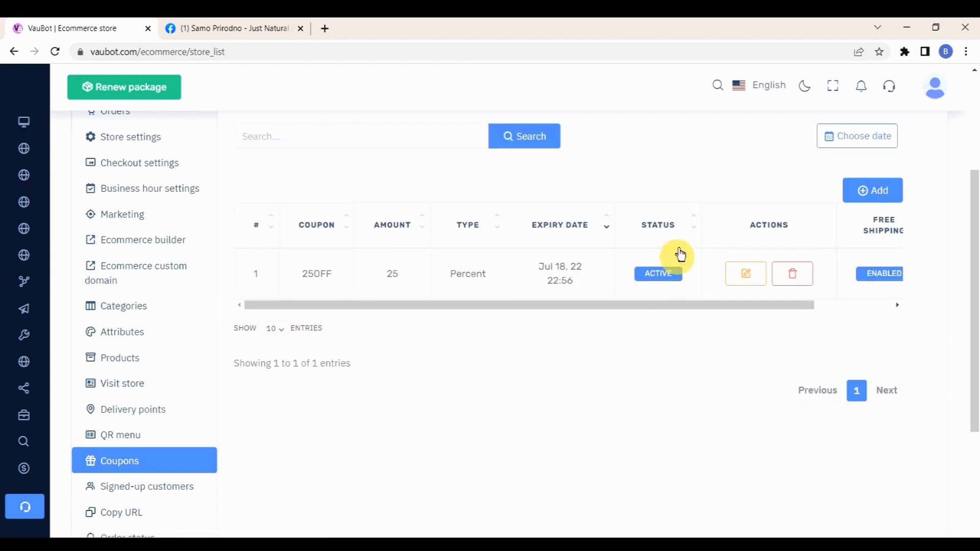
{"action": "scroll", "coordinate": [647, 291], "scroll_direction": "up", "scroll_amount": 3}
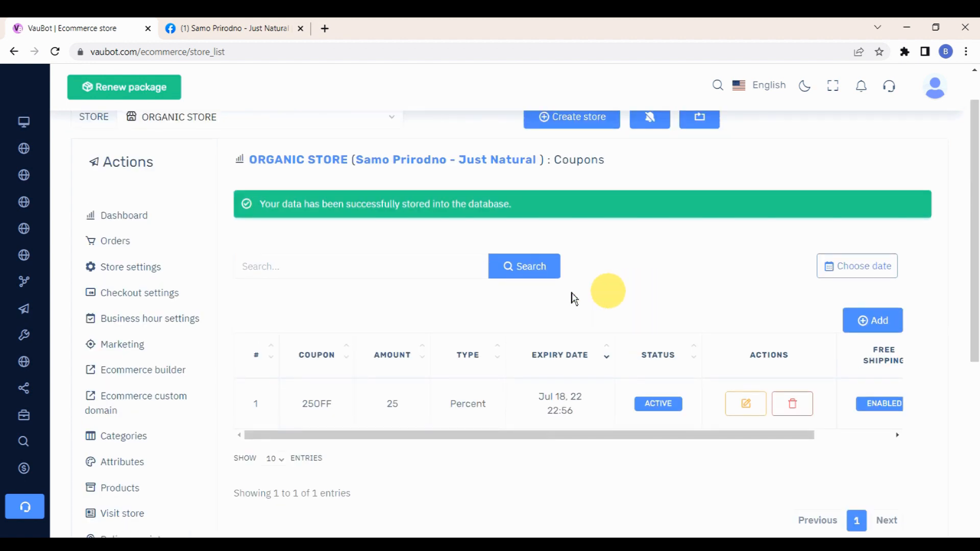
Step: Open the store's signed-up customers and examine the customer table with its available actions and subscription date
{"action": "scroll", "coordinate": [104, 283], "scroll_direction": "down", "scroll_amount": 6}
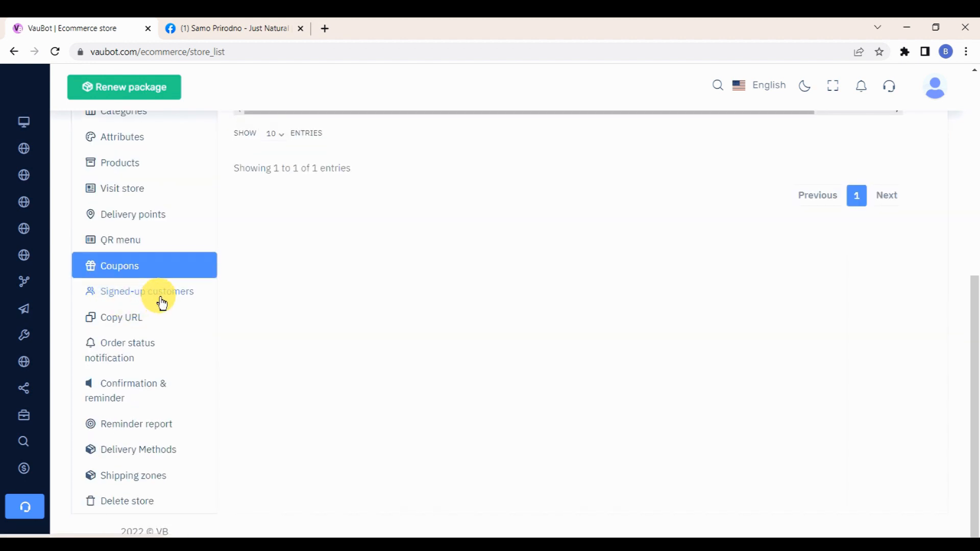
{"action": "left_click", "coordinate": [162, 304]}
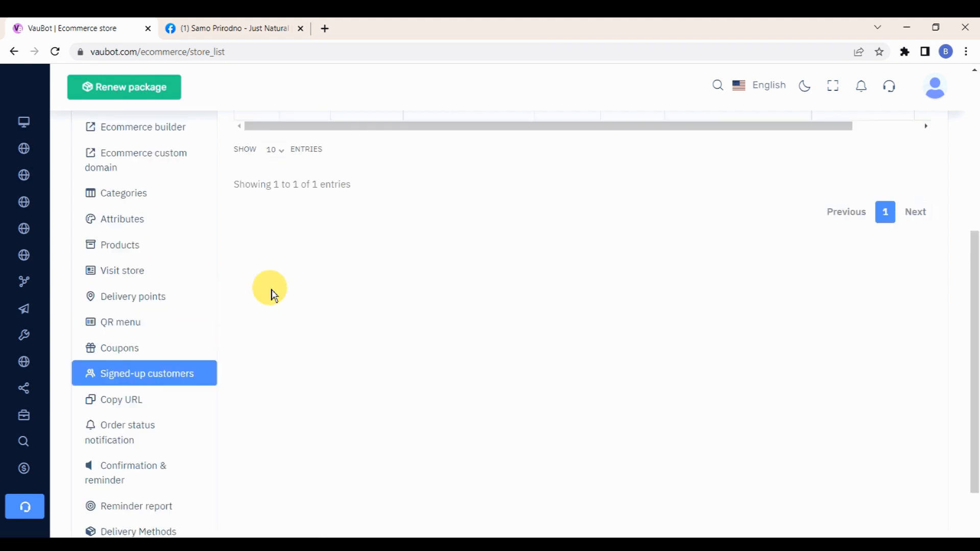
{"action": "scroll", "coordinate": [273, 294], "scroll_direction": "up", "scroll_amount": 5}
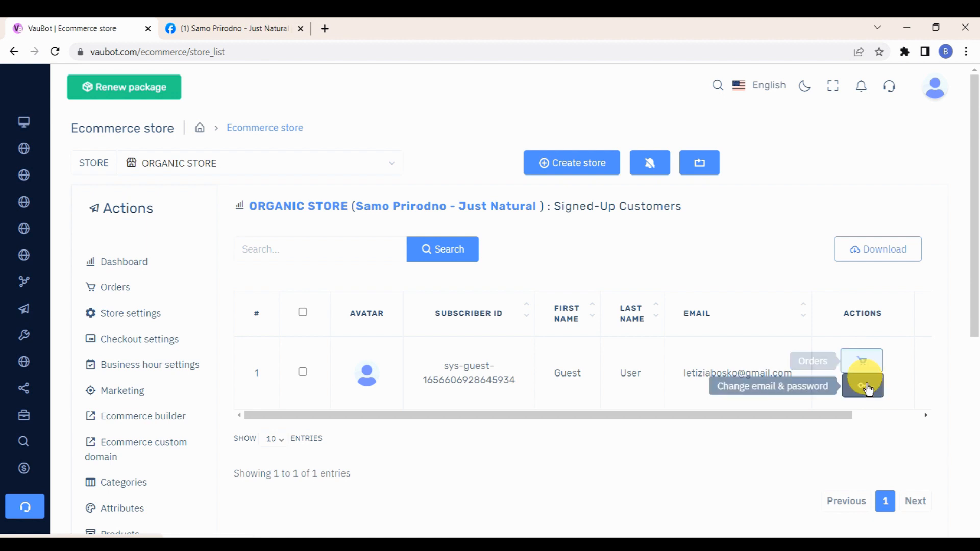
{"action": "left_click_drag", "start_coordinate": [843, 414], "coordinate": [919, 415]}
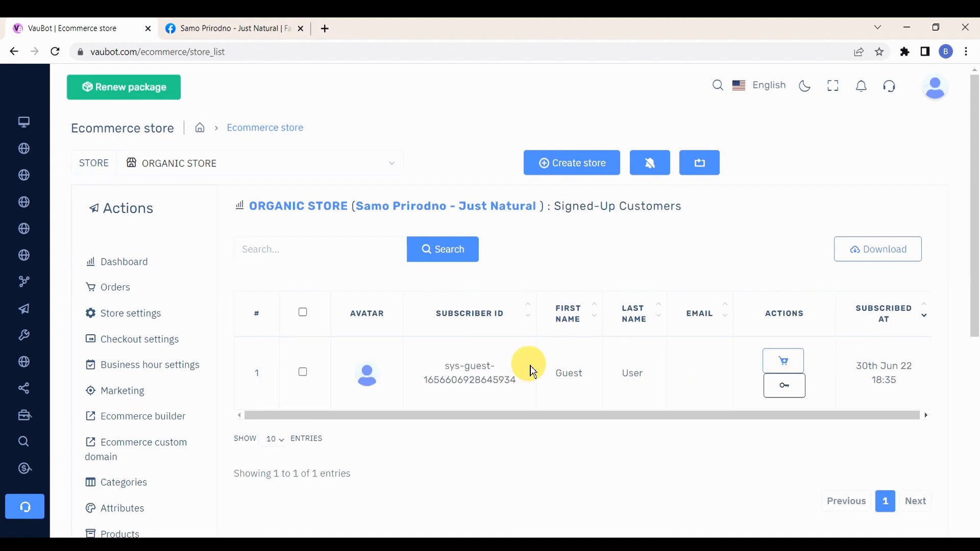
Step: Open the store's Copy URL section and review the store page, category and buyer's orders links
{"action": "scroll", "coordinate": [164, 377], "scroll_direction": "down", "scroll_amount": 5}
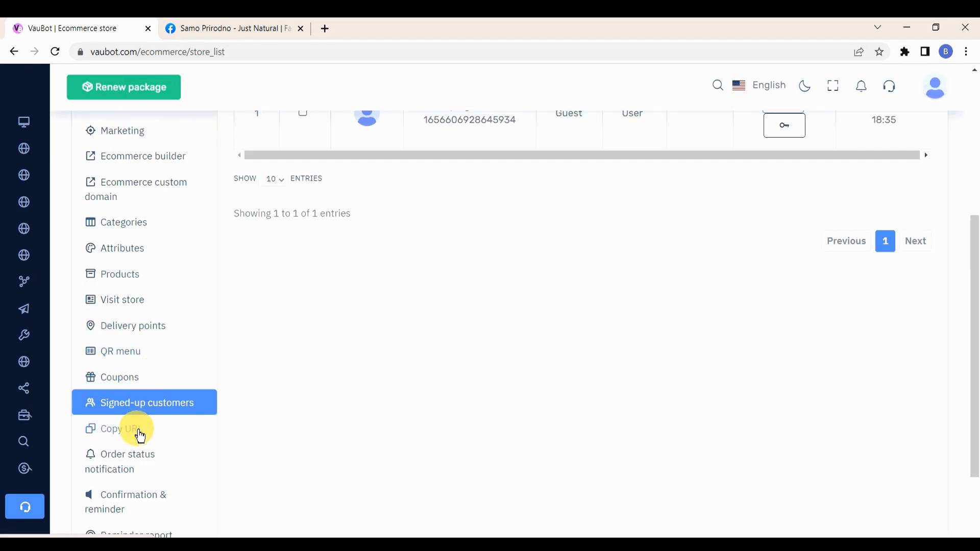
{"action": "left_click", "coordinate": [146, 430]}
{"action": "scroll", "coordinate": [255, 426], "scroll_direction": "up", "scroll_amount": 4}
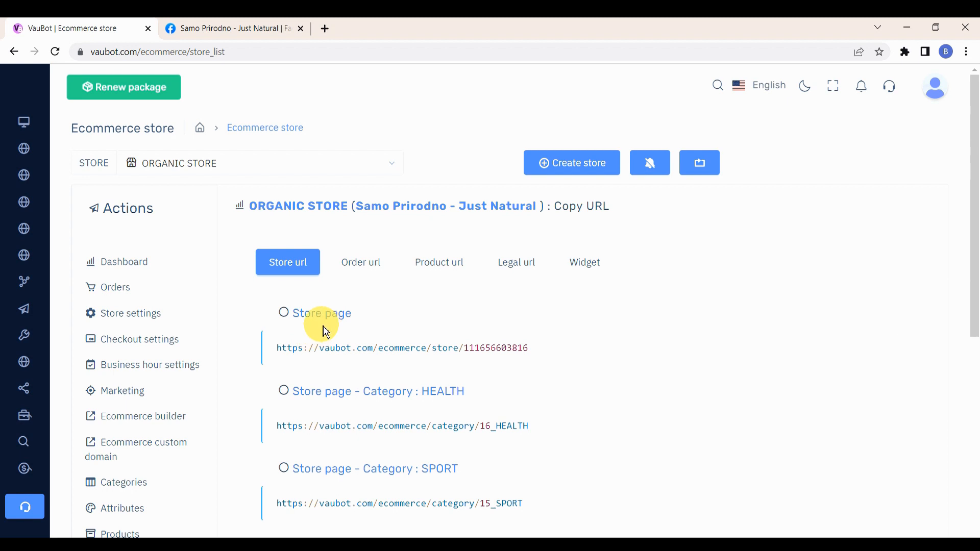
{"action": "scroll", "coordinate": [328, 449], "scroll_direction": "down", "scroll_amount": 1}
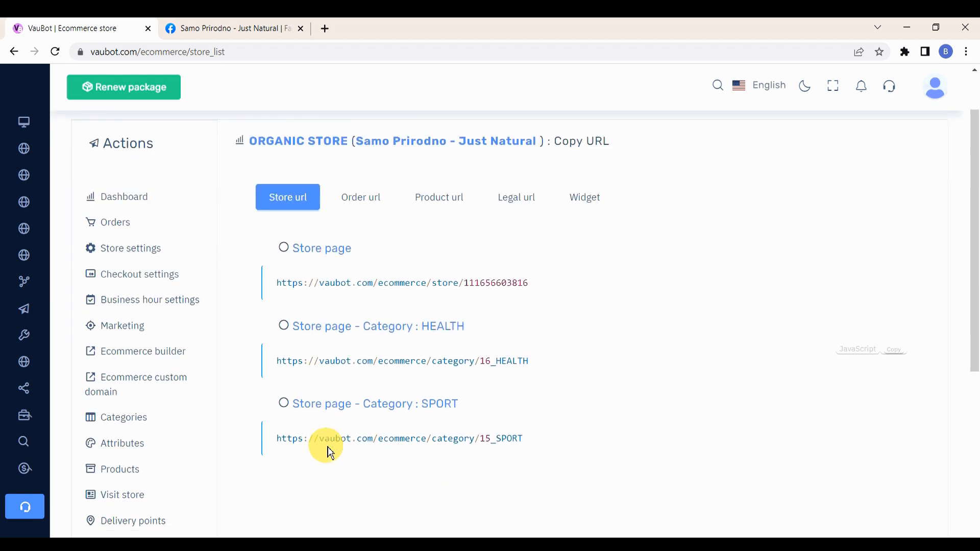
{"action": "left_click", "coordinate": [371, 207]}
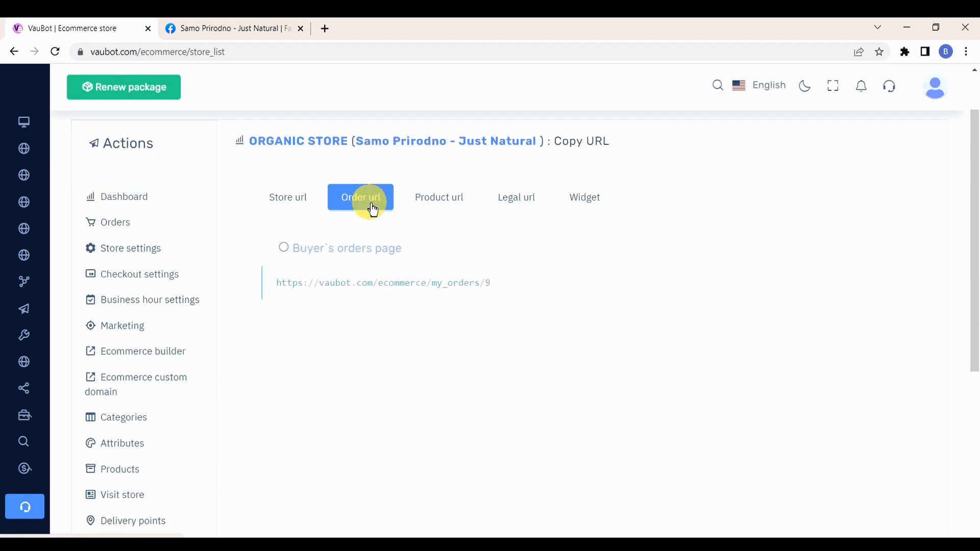
Step: Review the product page URLs, the terms and refund policy URLs, and the widget embed code
{"action": "left_click", "coordinate": [442, 200]}
{"action": "scroll", "coordinate": [435, 250], "scroll_direction": "down", "scroll_amount": 3}
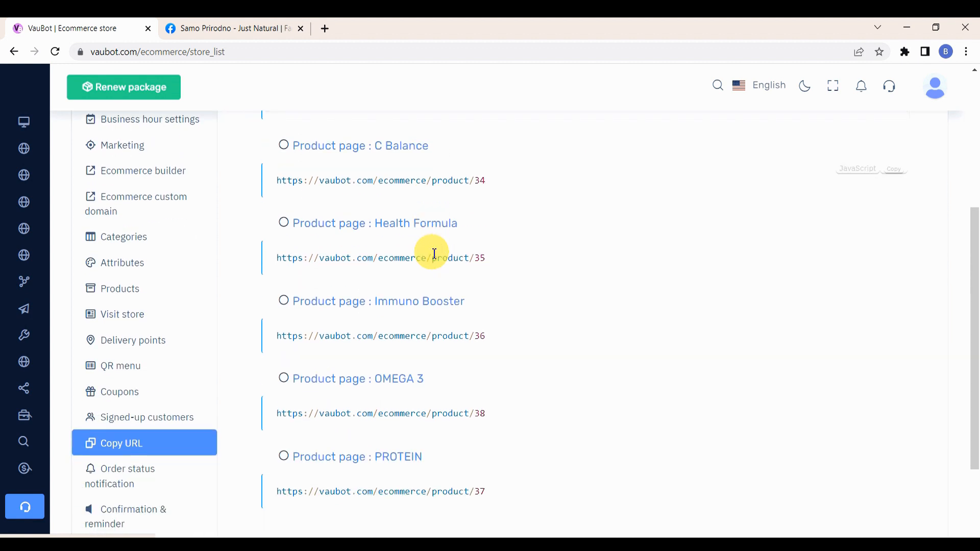
{"action": "scroll", "coordinate": [434, 254], "scroll_direction": "down", "scroll_amount": 2}
{"action": "scroll", "coordinate": [434, 254], "scroll_direction": "up", "scroll_amount": 4}
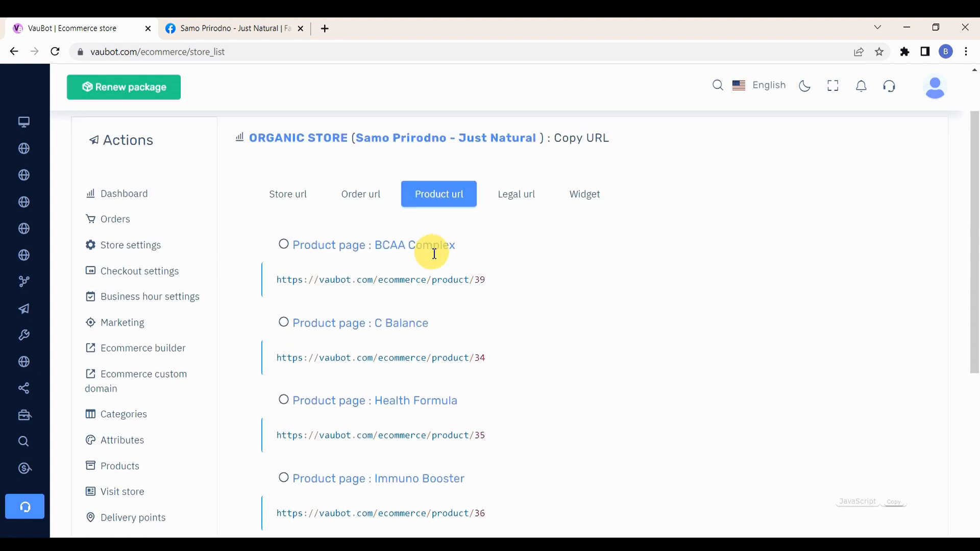
{"action": "left_click", "coordinate": [513, 205]}
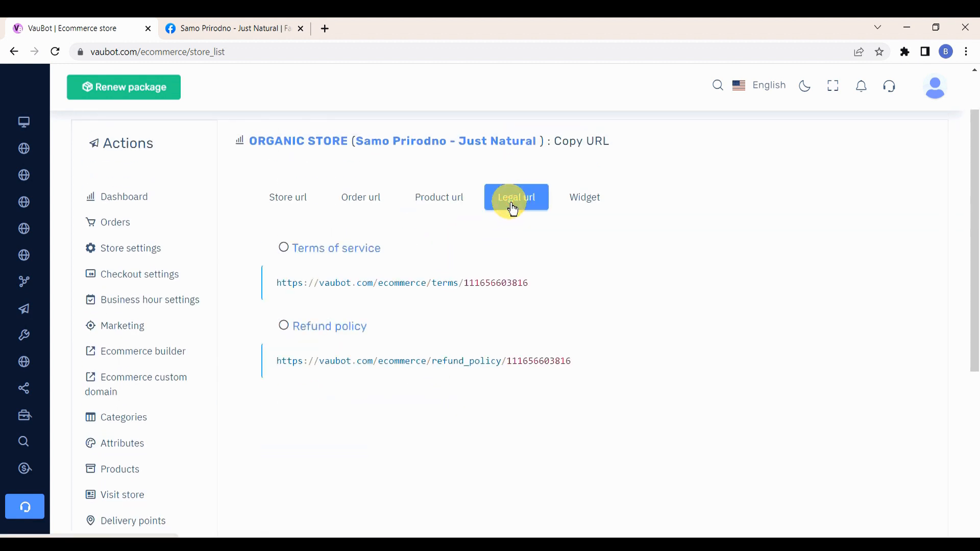
{"action": "left_click", "coordinate": [580, 199]}
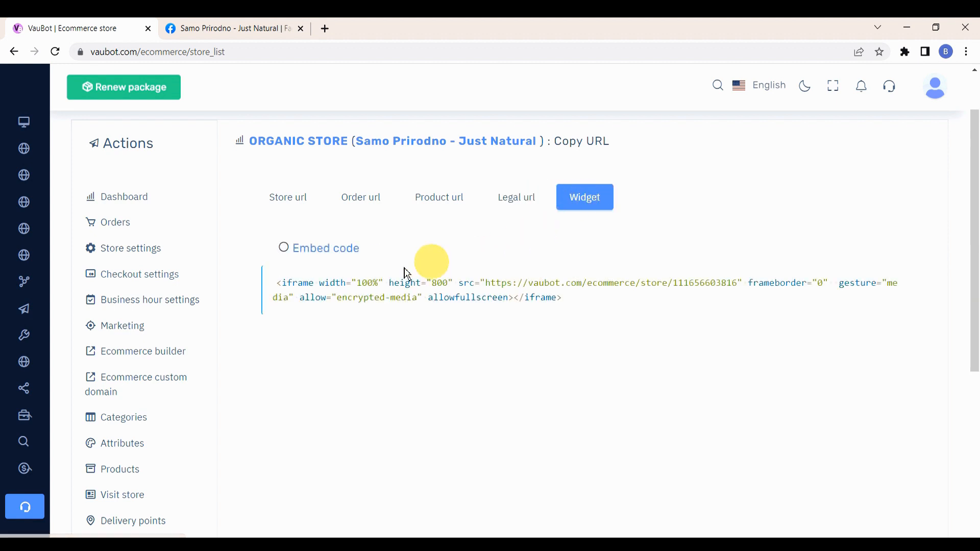
{"action": "mouse_move", "coordinate": [894, 276]}
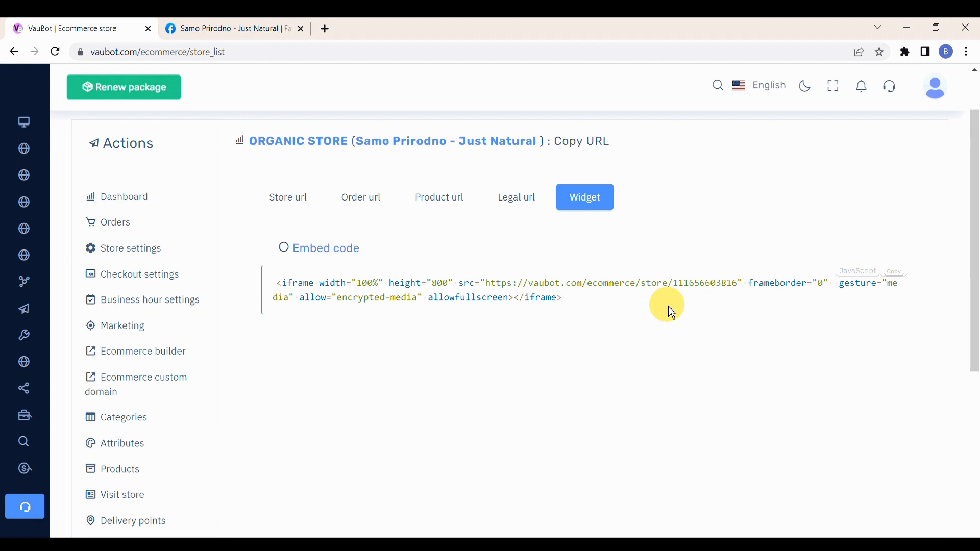
Step: Open the order status notifications and review the Messenger, SMS and email message templates
{"action": "scroll", "coordinate": [193, 332], "scroll_direction": "down", "scroll_amount": 6}
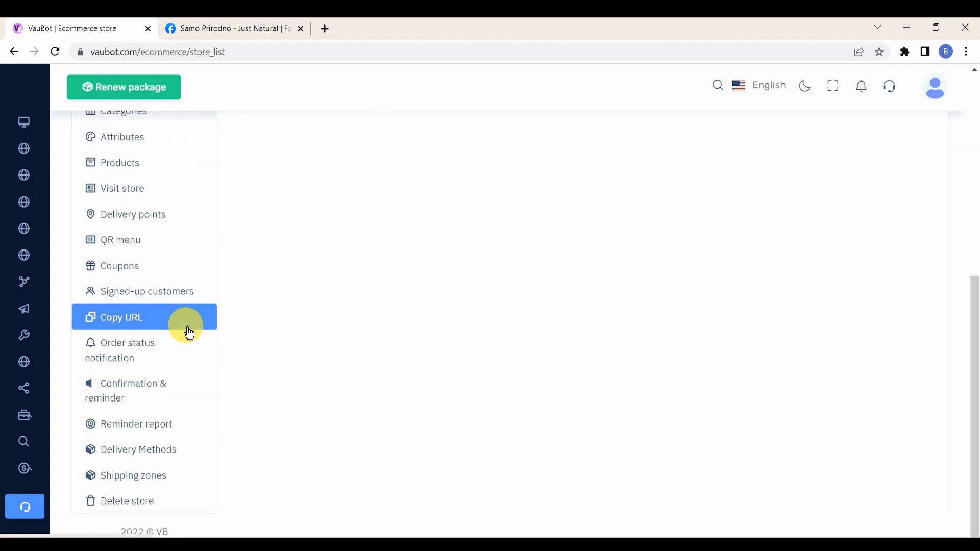
{"action": "left_click", "coordinate": [123, 357]}
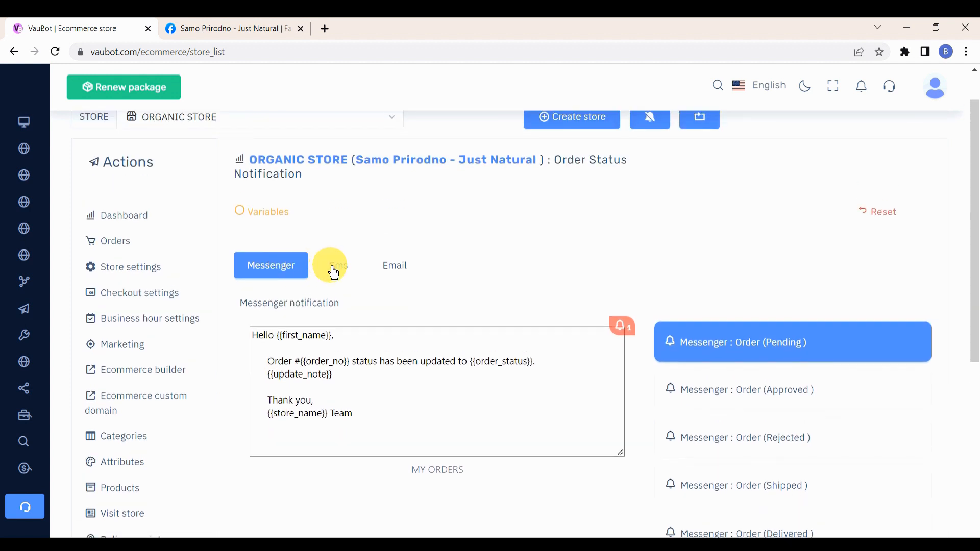
{"action": "left_click", "coordinate": [334, 270]}
{"action": "left_click", "coordinate": [398, 266]}
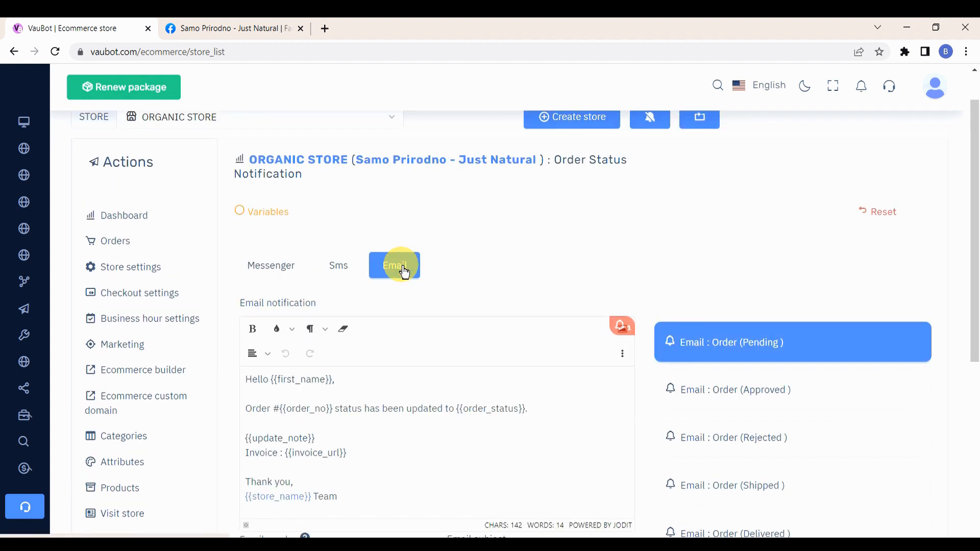
Step: Review the order status email template for the pending, approved, rejected, shipped, delivered and completed statuses
{"action": "left_click_drag", "start_coordinate": [246, 249], "coordinate": [394, 372]}
{"action": "left_click", "coordinate": [527, 336]}
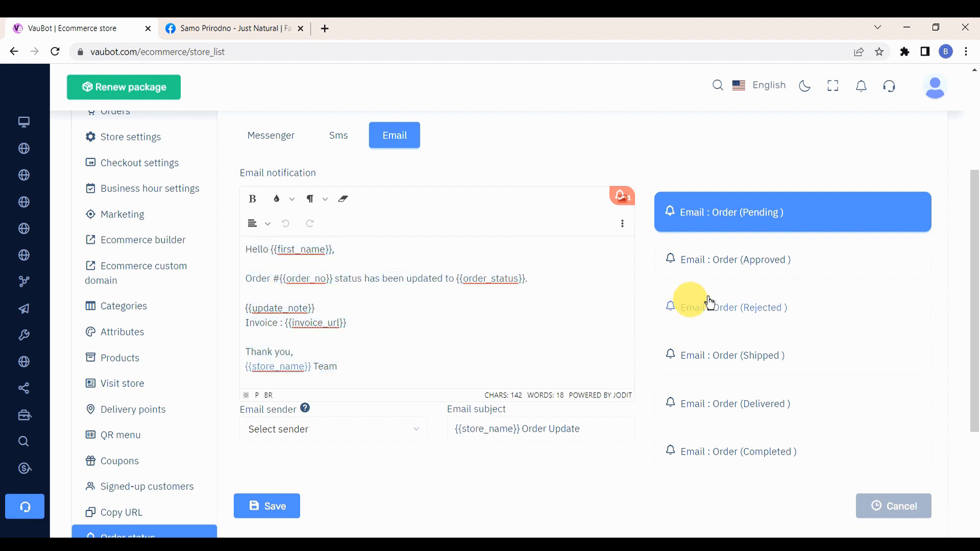
{"action": "left_click", "coordinate": [764, 263]}
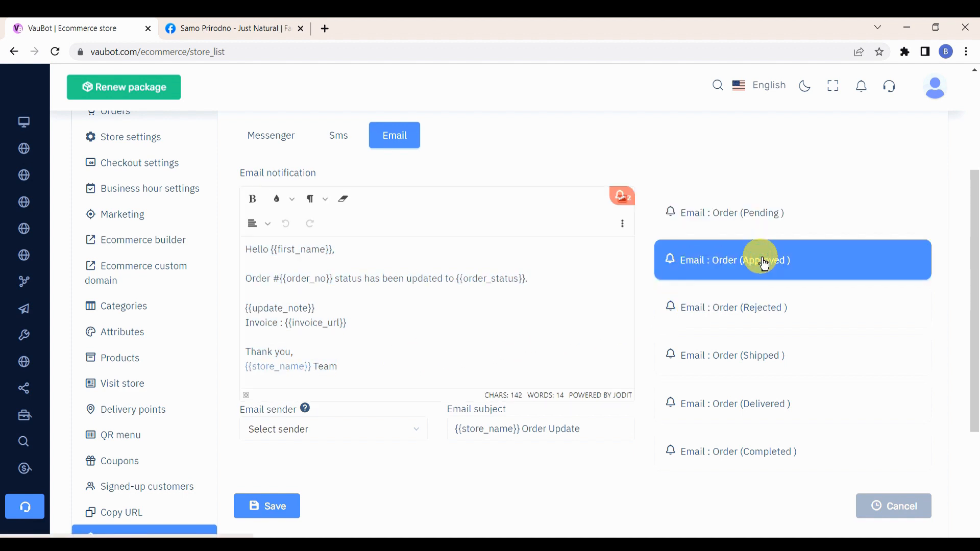
{"action": "left_click", "coordinate": [746, 309]}
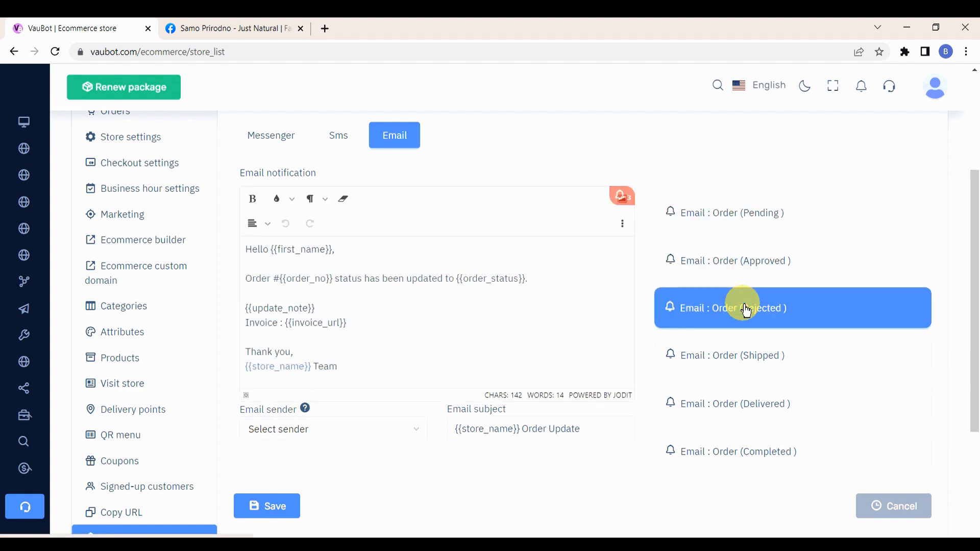
{"action": "left_click", "coordinate": [743, 367]}
{"action": "left_click", "coordinate": [745, 414]}
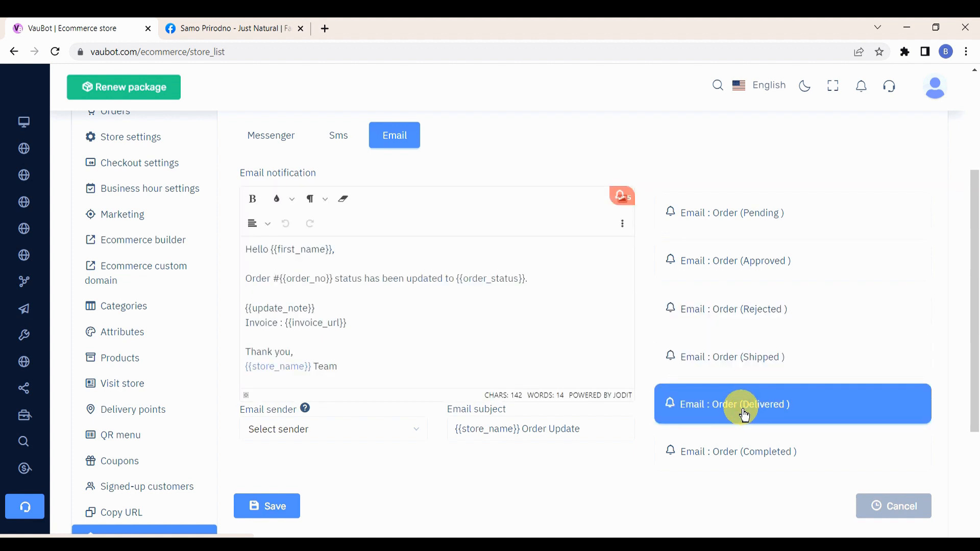
{"action": "left_click", "coordinate": [748, 460]}
Step: Open the store's confirmation and reminder settings and review the Messenger, SMS and email message content
{"action": "scroll", "coordinate": [560, 390], "scroll_direction": "down", "scroll_amount": 4}
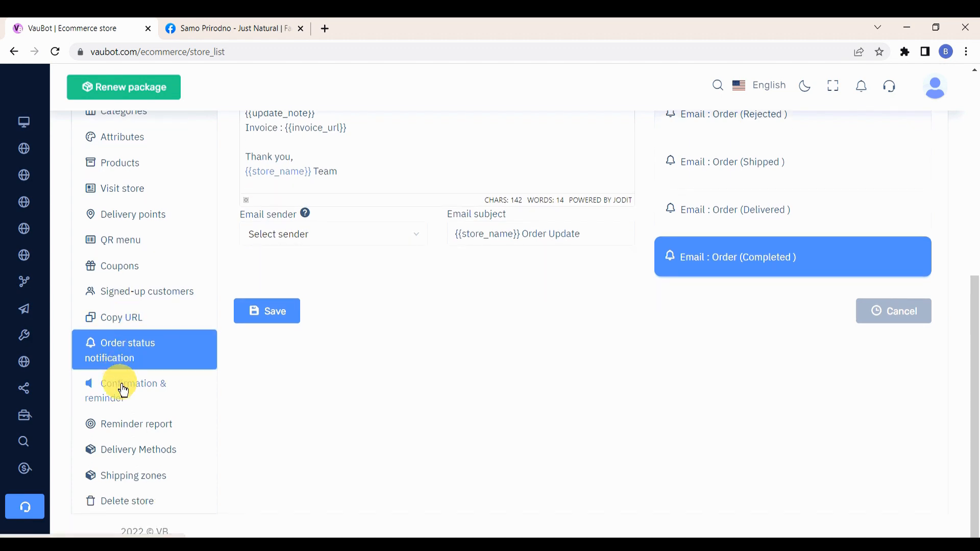
{"action": "left_click", "coordinate": [123, 390]}
{"action": "scroll", "coordinate": [302, 361], "scroll_direction": "up", "scroll_amount": 3}
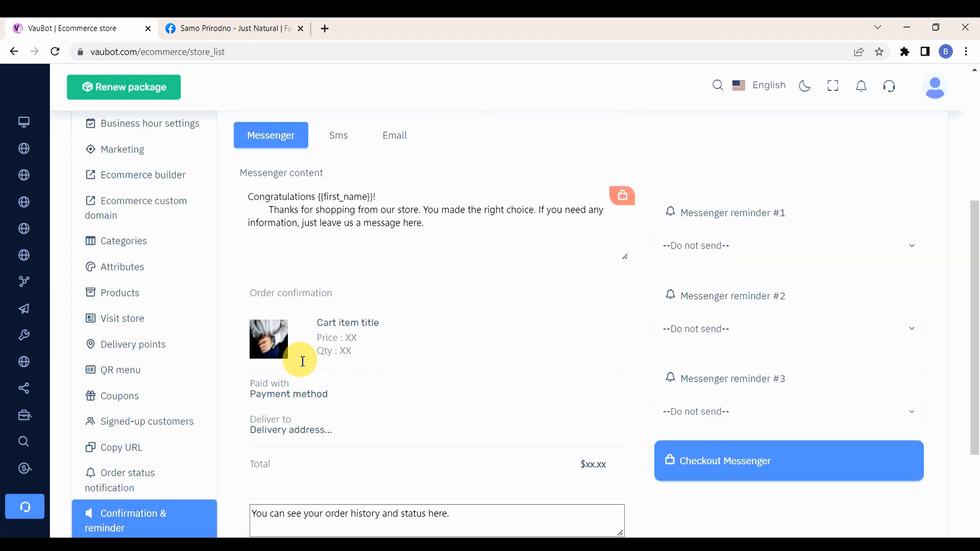
{"action": "scroll", "coordinate": [299, 355], "scroll_direction": "up", "scroll_amount": 4}
{"action": "left_click", "coordinate": [339, 273]}
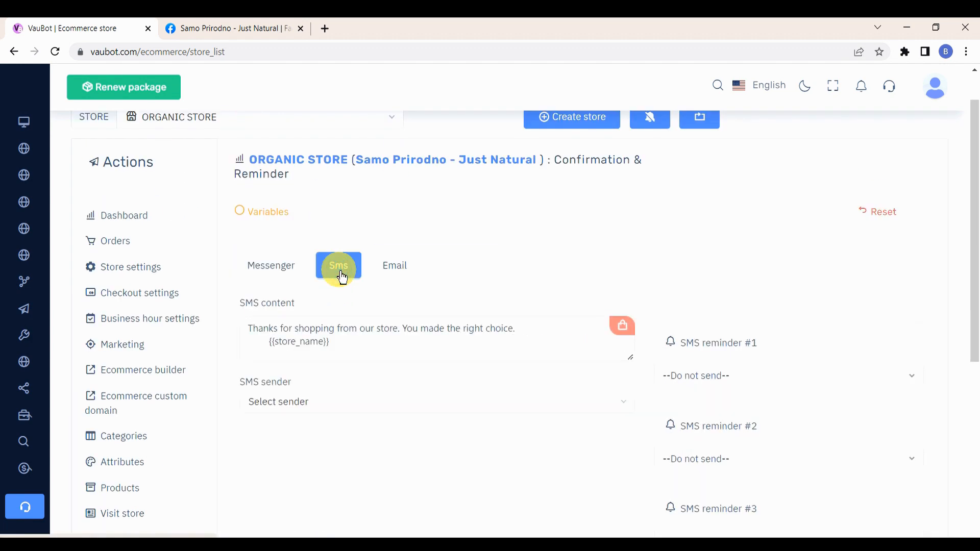
{"action": "left_click", "coordinate": [394, 272]}
{"action": "scroll", "coordinate": [394, 272], "scroll_direction": "down", "scroll_amount": 1}
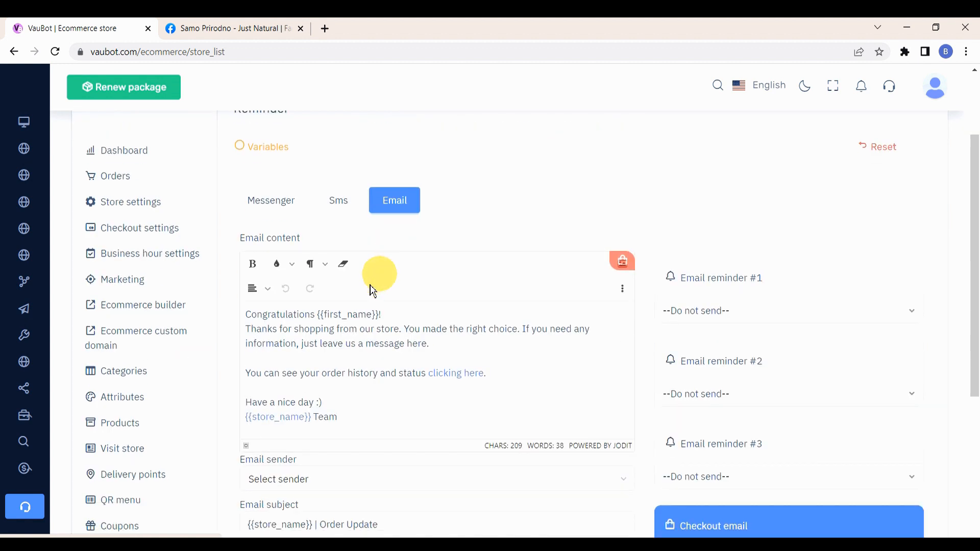
{"action": "left_click_drag", "start_coordinate": [247, 312], "coordinate": [422, 446]}
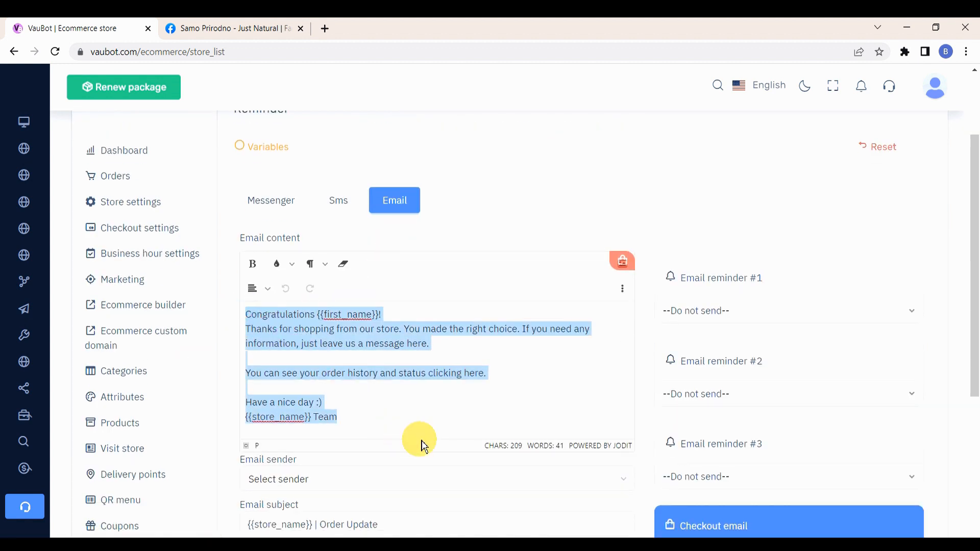
{"action": "left_click", "coordinate": [558, 383]}
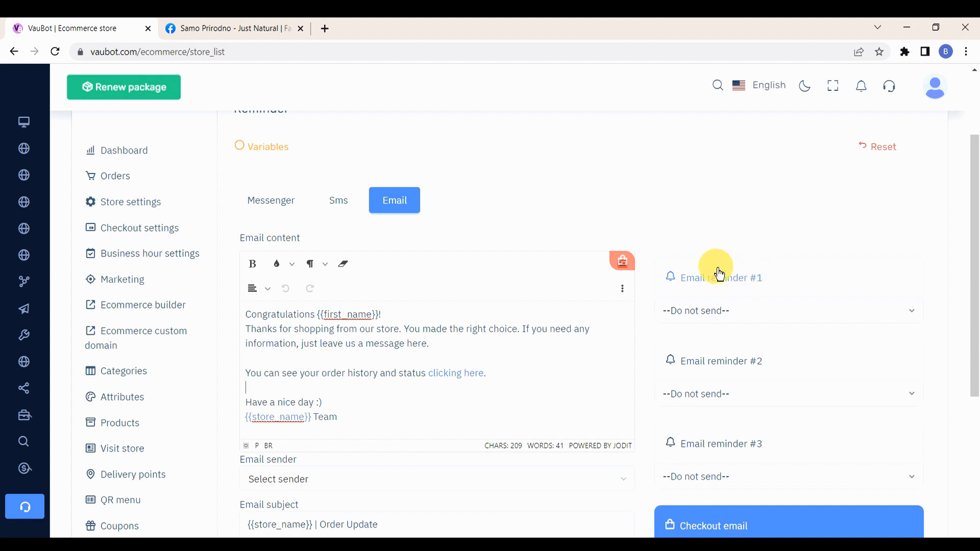
Step: Set email reminders #1, #2 and #3 to send after 1 hour, 6 hours and 23 hours, and save the settings
{"action": "left_click", "coordinate": [830, 317]}
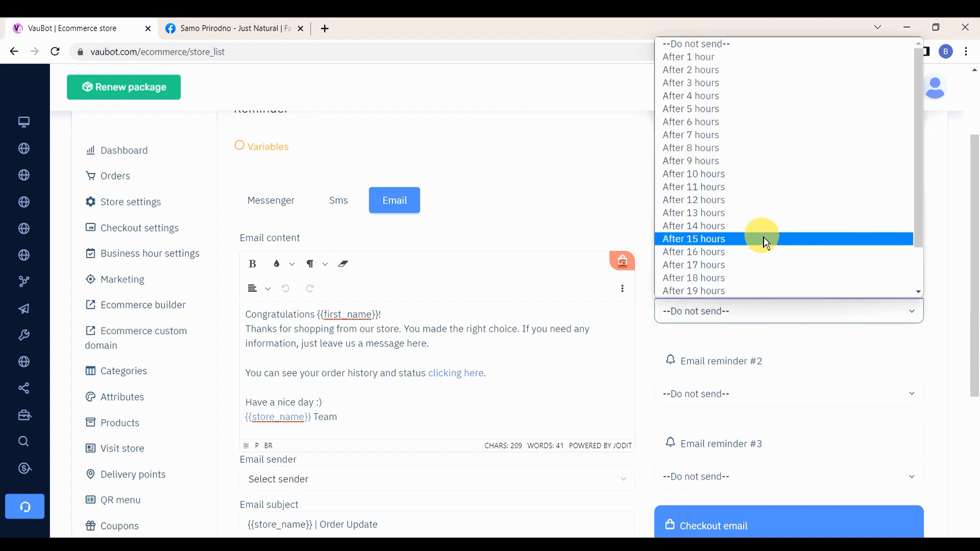
{"action": "left_click", "coordinate": [697, 57]}
{"action": "scroll", "coordinate": [736, 264], "scroll_direction": "down", "scroll_amount": 2}
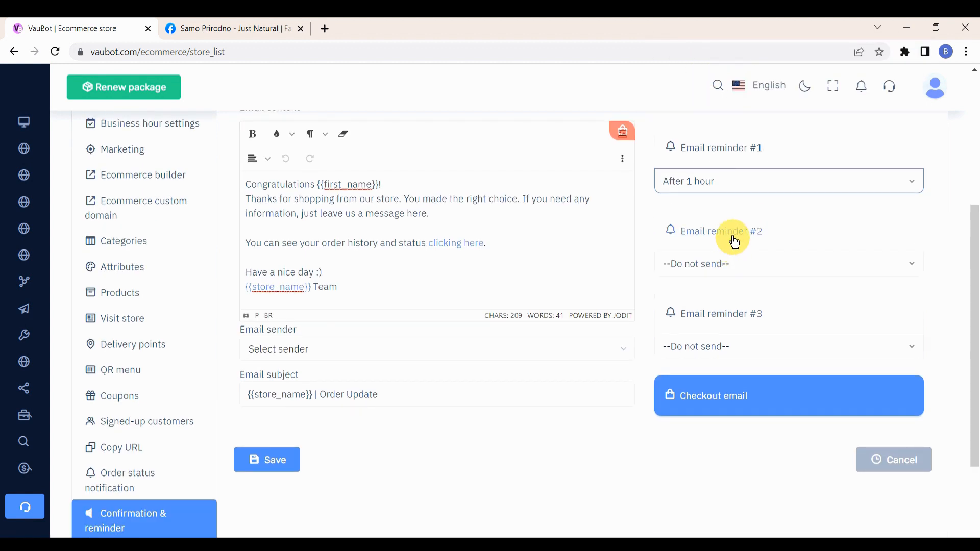
{"action": "left_click", "coordinate": [753, 265]}
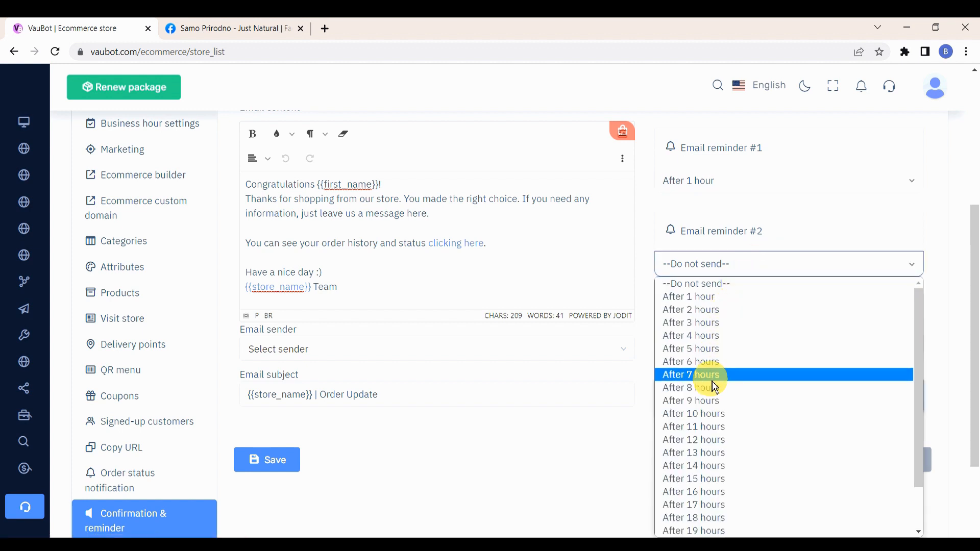
{"action": "left_click", "coordinate": [714, 363]}
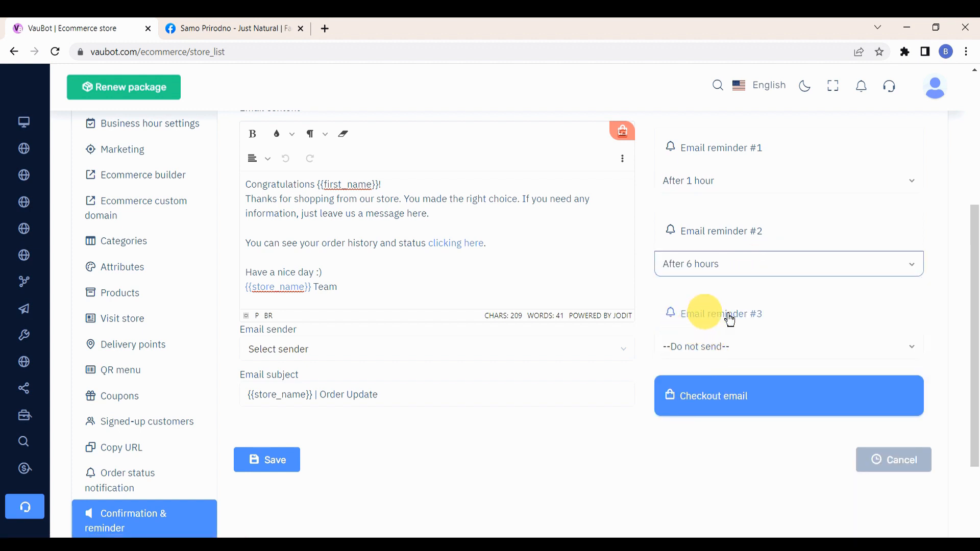
{"action": "left_click", "coordinate": [753, 351]}
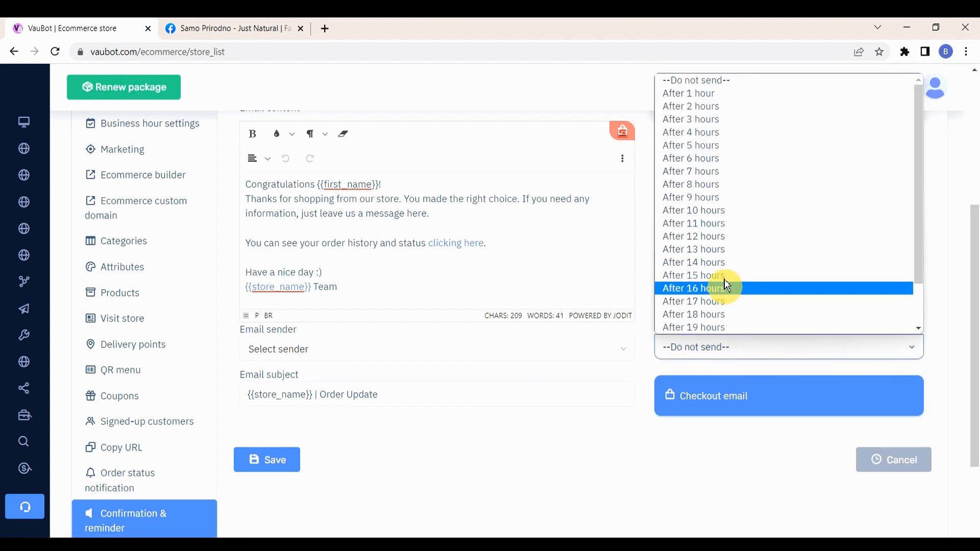
{"action": "scroll", "coordinate": [715, 316], "scroll_direction": "down", "scroll_amount": 1}
{"action": "left_click", "coordinate": [713, 328]}
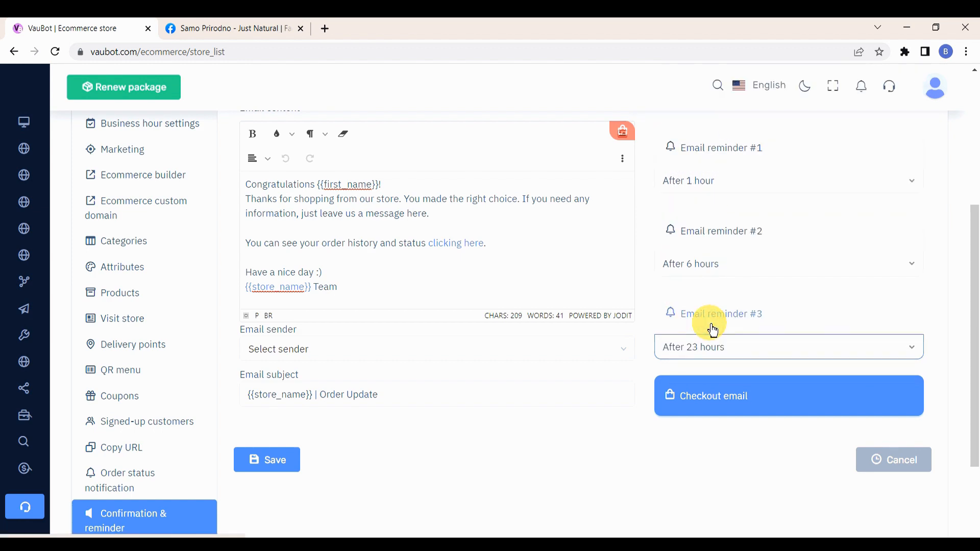
{"action": "scroll", "coordinate": [709, 329], "scroll_direction": "down", "scroll_amount": 3}
{"action": "left_click", "coordinate": [278, 335]}
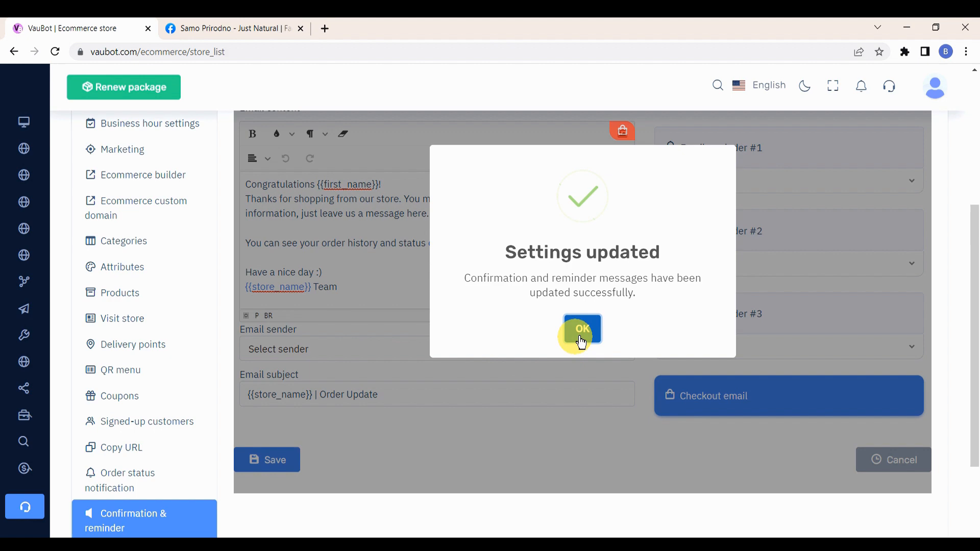
{"action": "left_click", "coordinate": [580, 330]}
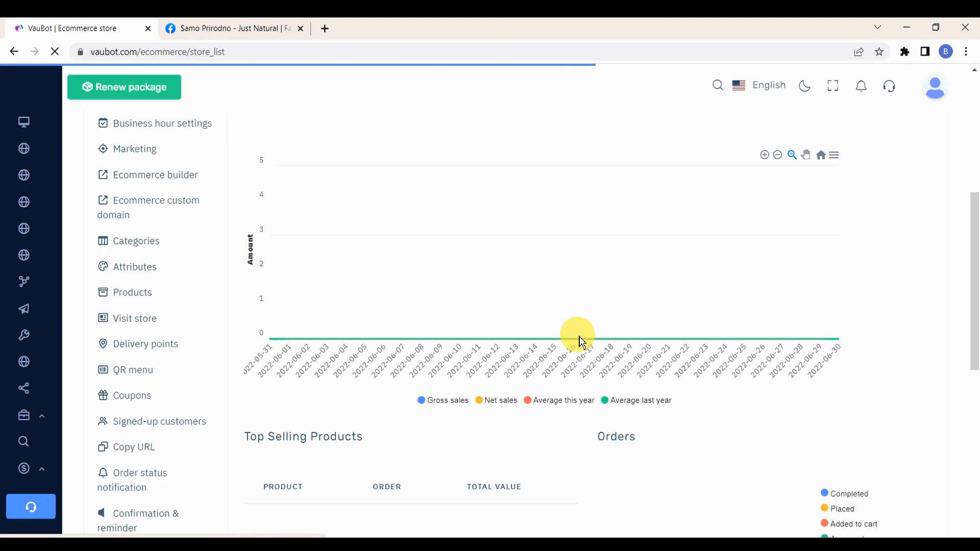
Step: Open the store's reminder report, examine its table columns, and close it
{"action": "scroll", "coordinate": [579, 337], "scroll_direction": "up", "scroll_amount": 5}
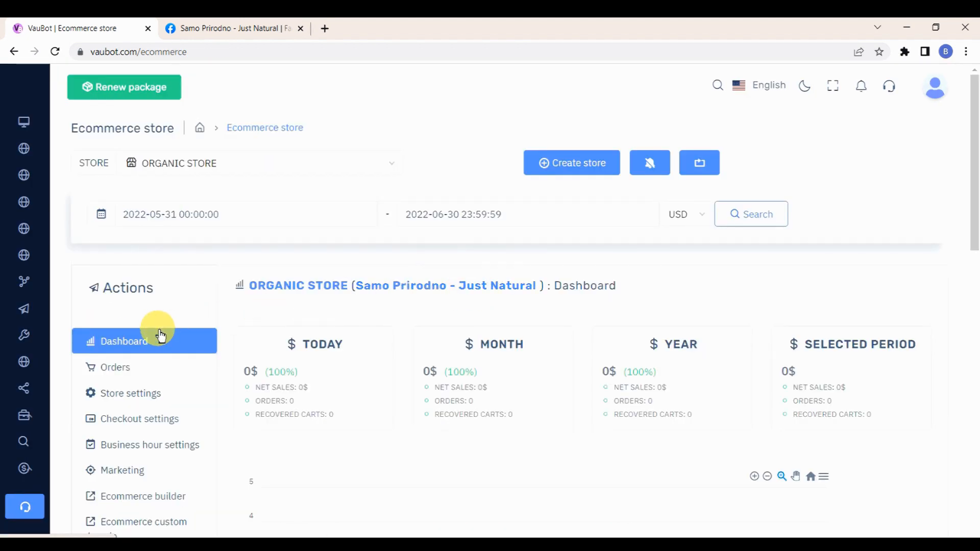
{"action": "scroll", "coordinate": [160, 332], "scroll_direction": "down", "scroll_amount": 5}
{"action": "scroll", "coordinate": [159, 334], "scroll_direction": "down", "scroll_amount": 6}
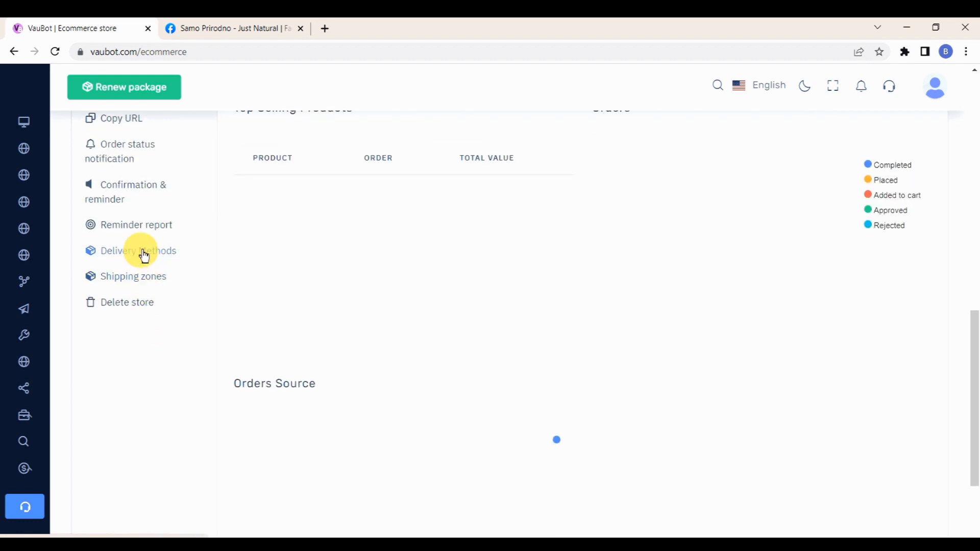
{"action": "left_click", "coordinate": [144, 232]}
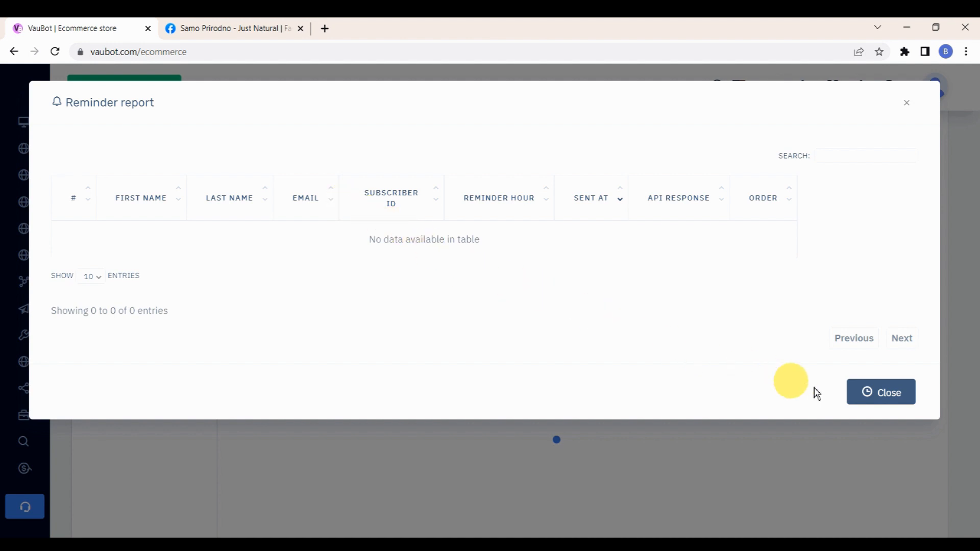
{"action": "left_click", "coordinate": [883, 397]}
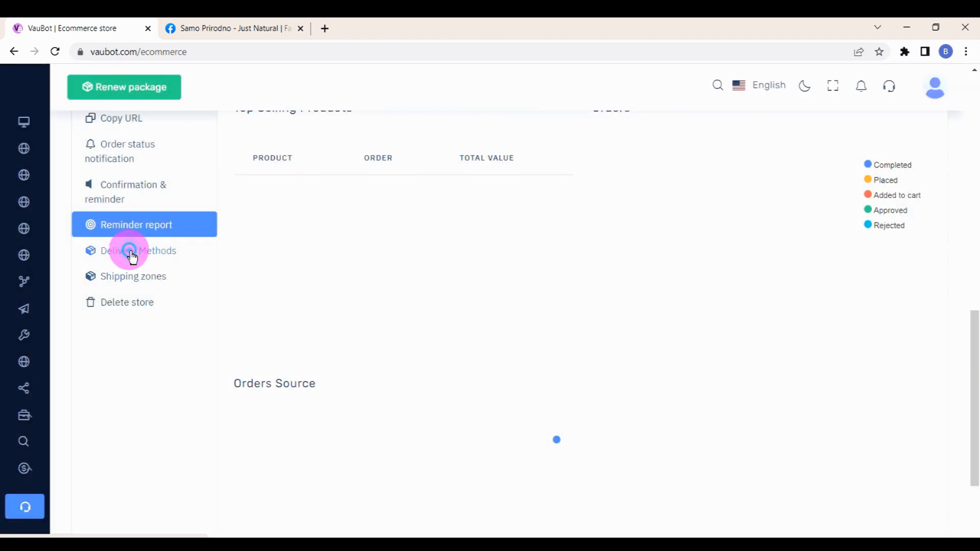
Step: In the store's delivery methods, set the Delivery method's default price to 9.99, enable cash on delivery, and save it
{"action": "left_click", "coordinate": [131, 253]}
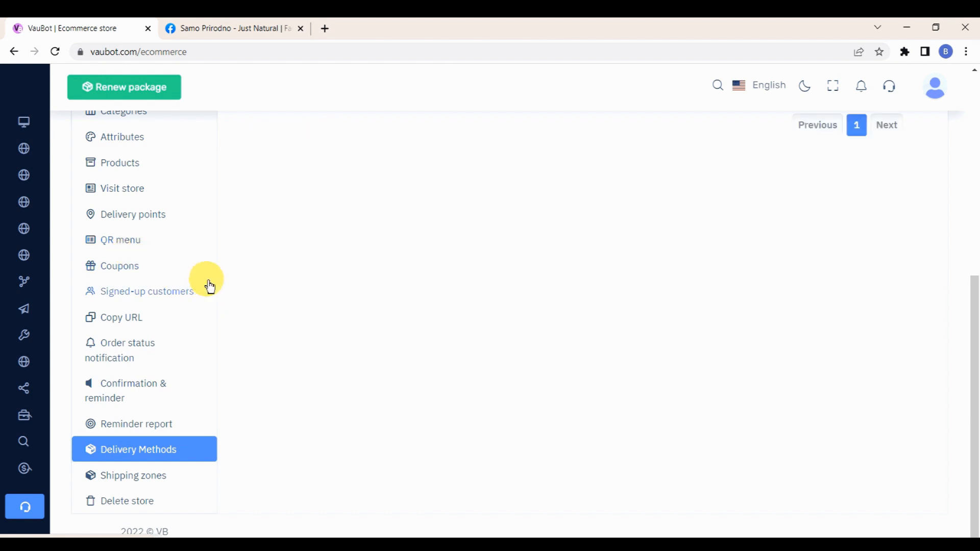
{"action": "scroll", "coordinate": [276, 286], "scroll_direction": "up", "scroll_amount": 6}
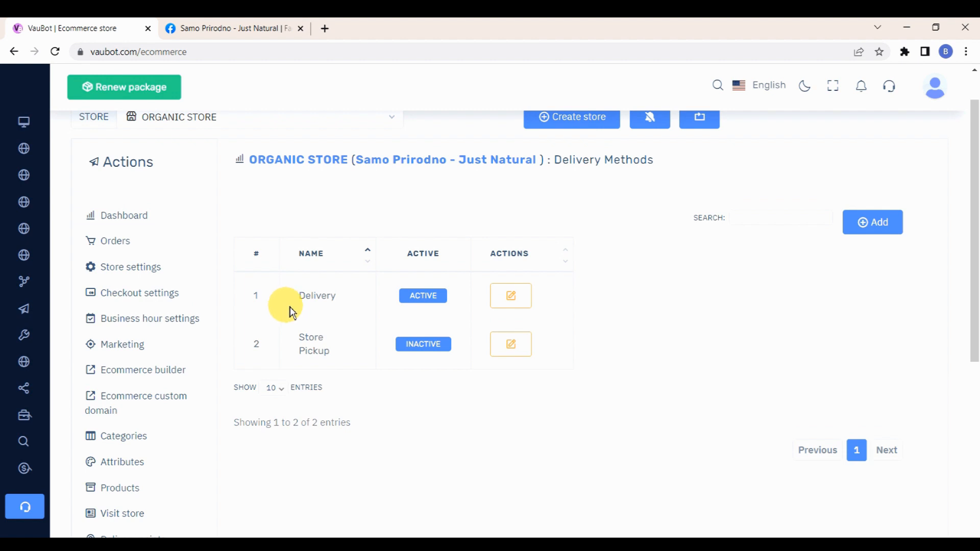
{"action": "left_click", "coordinate": [523, 309]}
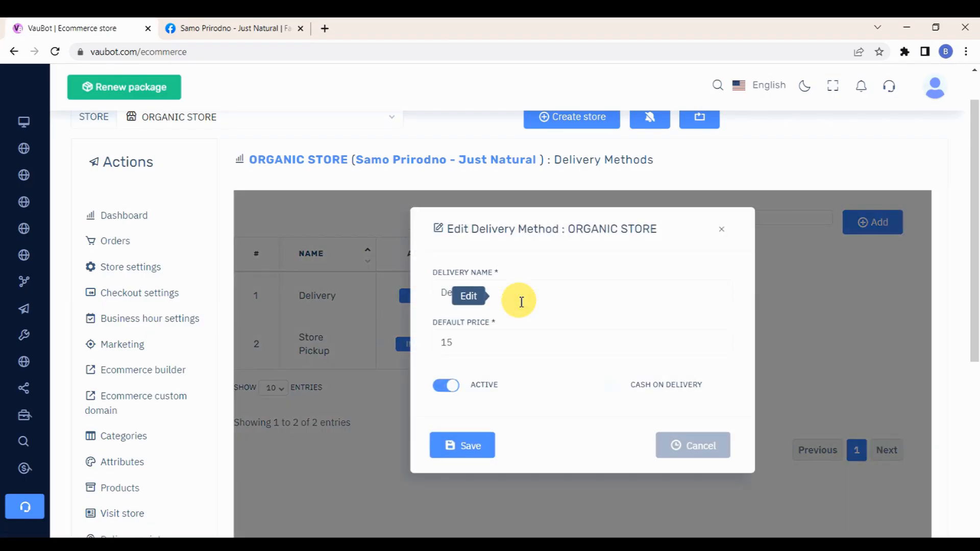
{"action": "left_click", "coordinate": [522, 300]}
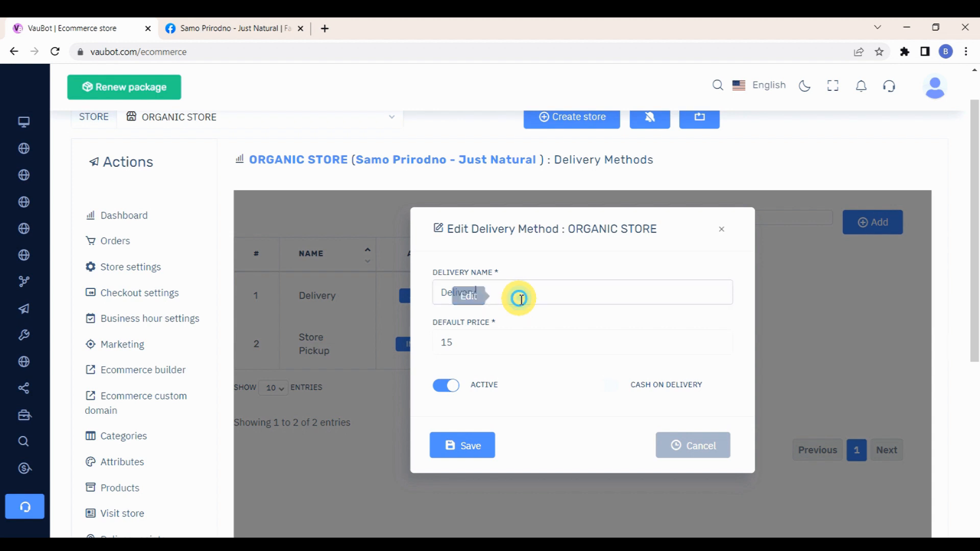
{"action": "double_click", "coordinate": [502, 343]}
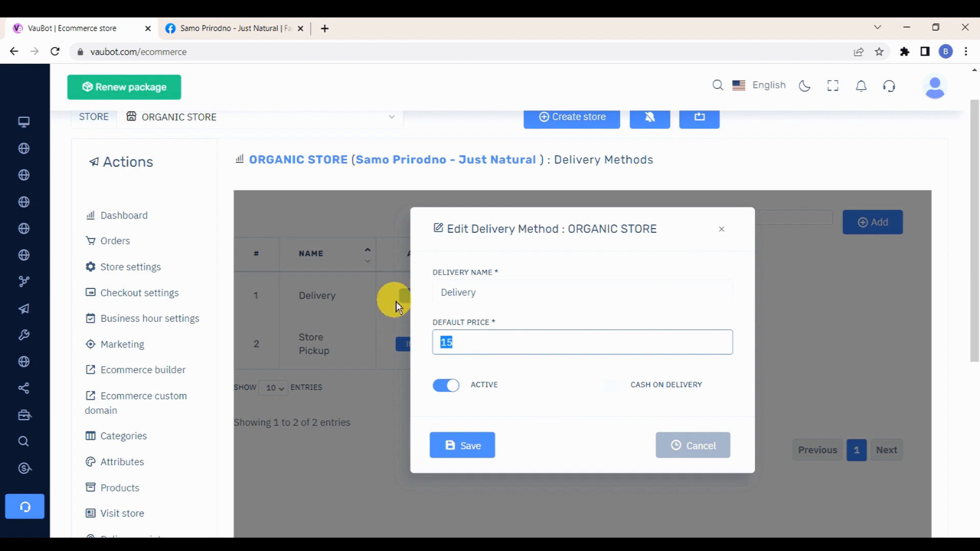
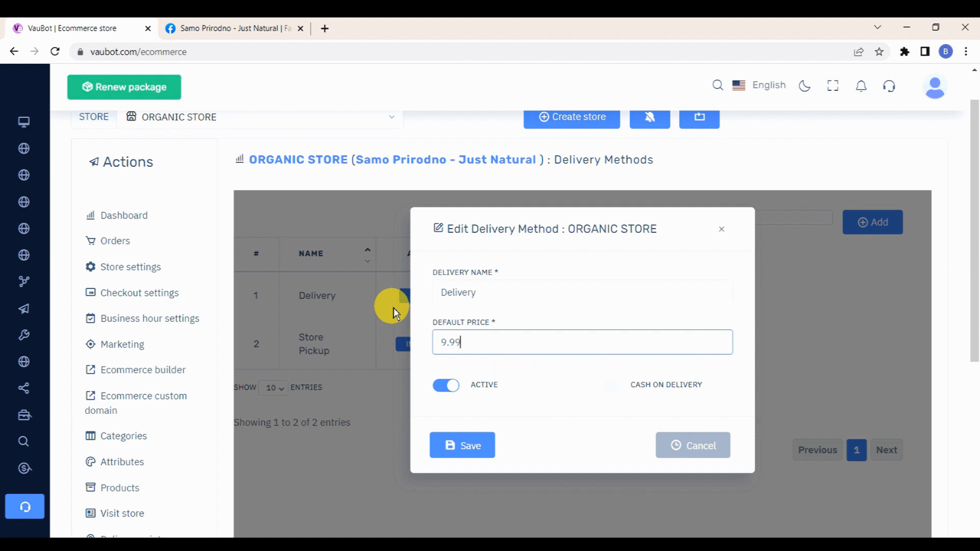
{"action": "left_click", "coordinate": [604, 392]}
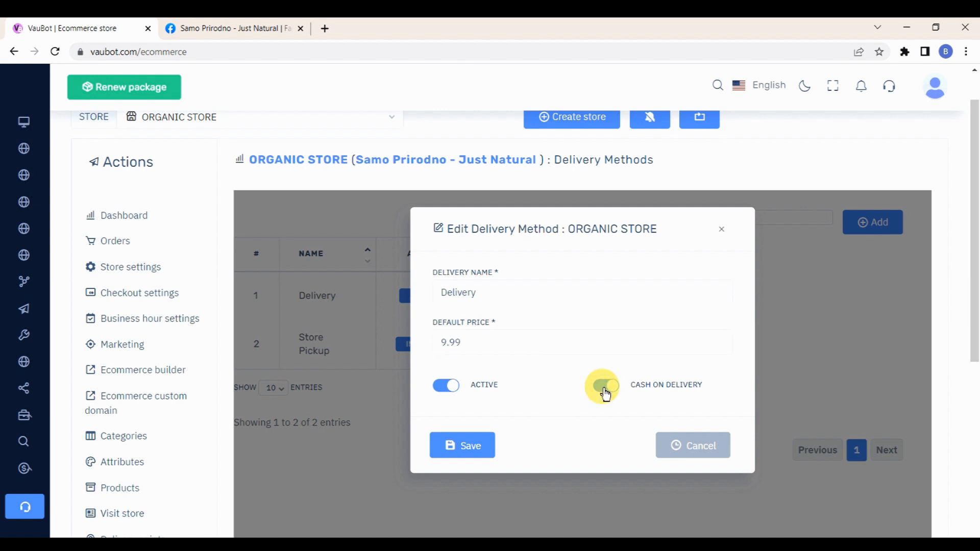
{"action": "left_click", "coordinate": [475, 451]}
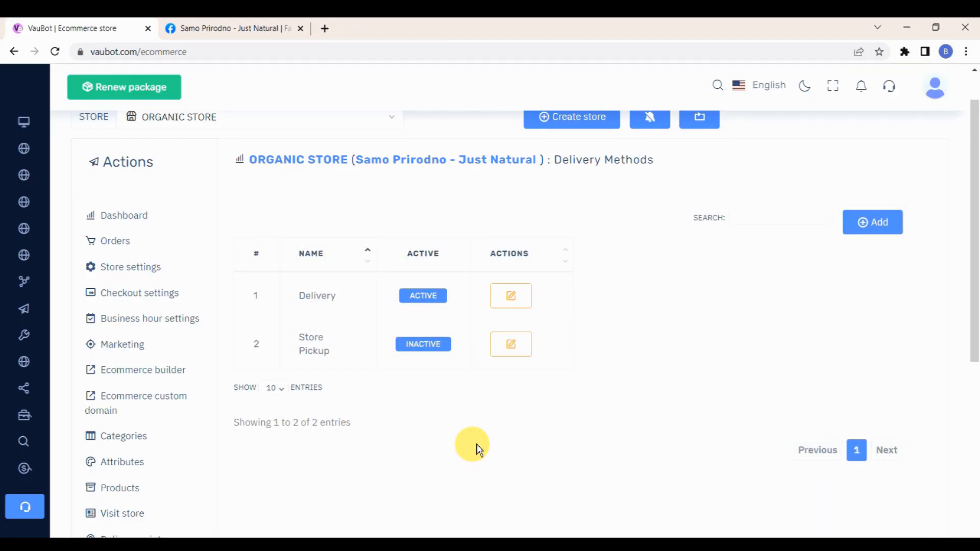
Step: Add an active delivery method named Fast Shipping (2-3 Days) with a default price of 20 and cash on delivery enabled
{"action": "left_click", "coordinate": [845, 224]}
{"action": "left_click", "coordinate": [594, 295]}
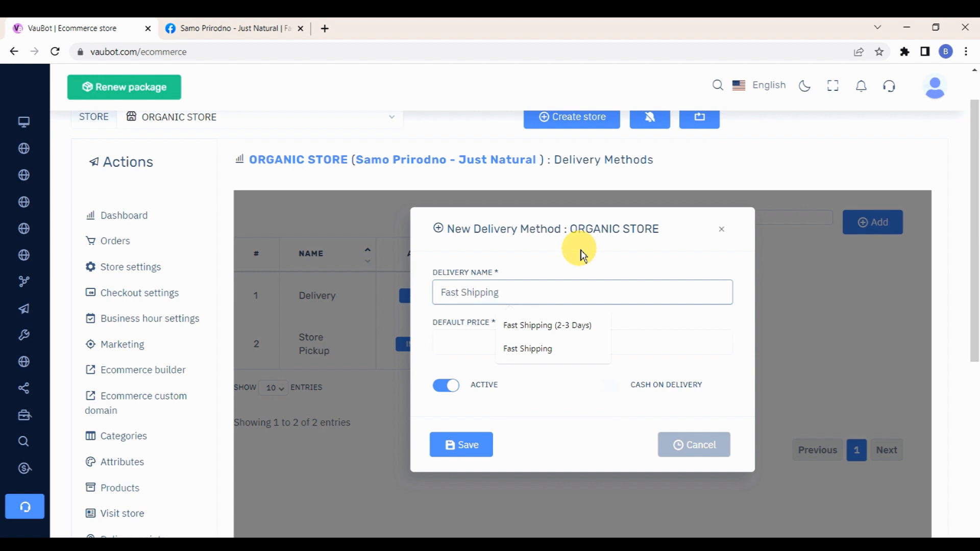
{"action": "left_click", "coordinate": [557, 327]}
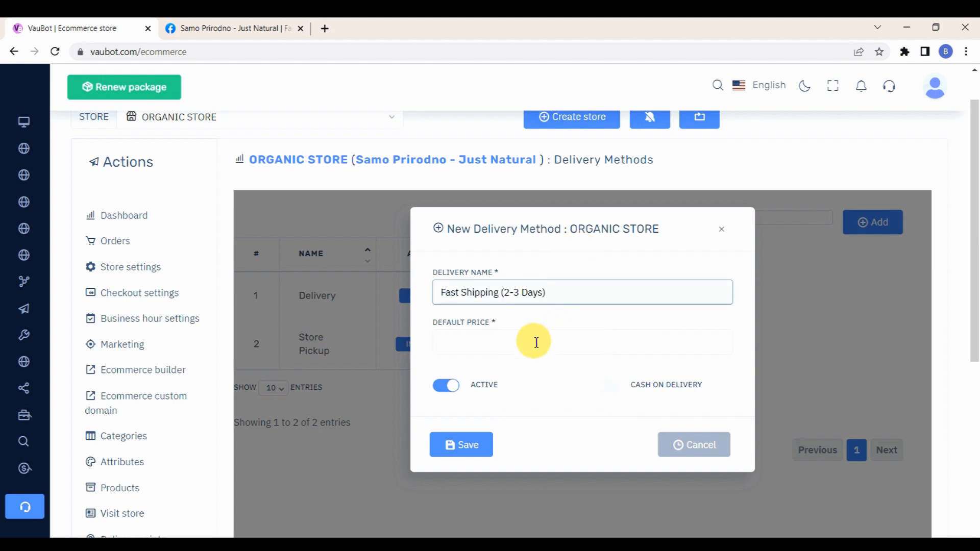
{"action": "left_click", "coordinate": [536, 342]}
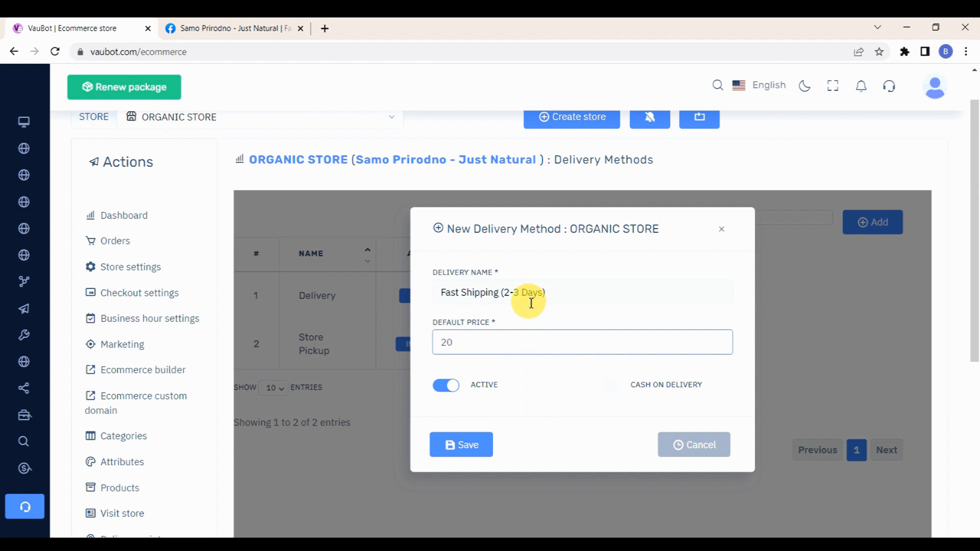
{"action": "left_click", "coordinate": [601, 391]}
{"action": "left_click", "coordinate": [481, 452]}
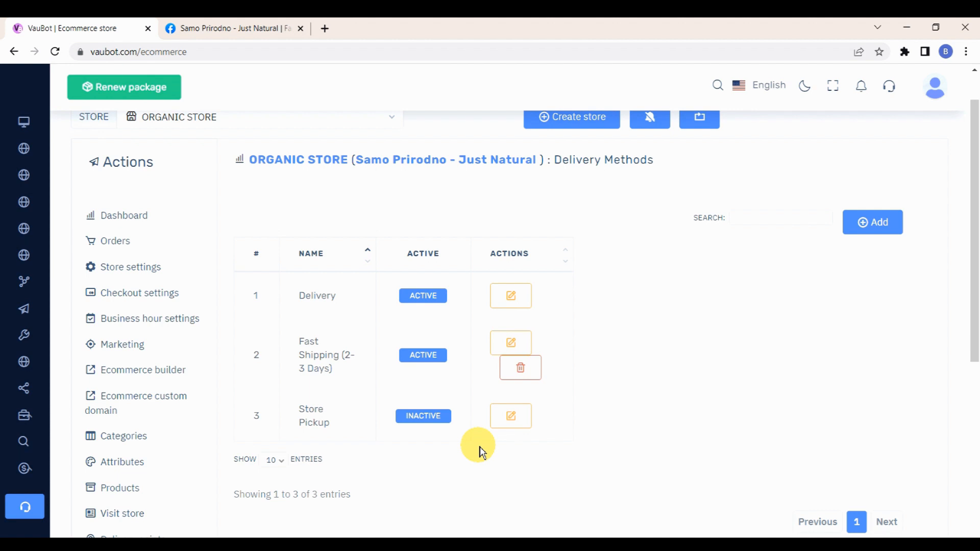
{"action": "scroll", "coordinate": [472, 434], "scroll_direction": "down", "scroll_amount": 6}
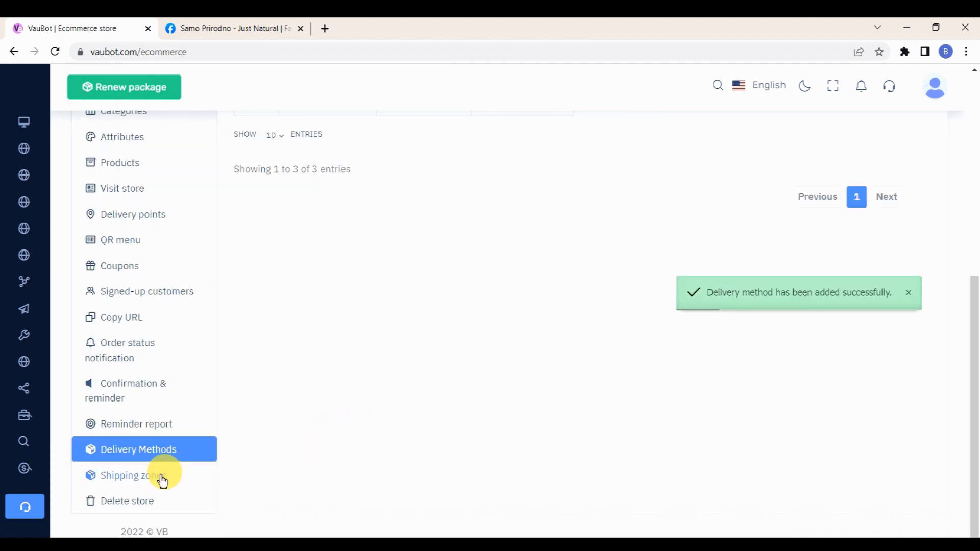
Step: In the Worldwide shipping zone, enable Store Pickup at 0, Delivery at 15 and Fast Shipping (2-3 Days) at 20, and save it
{"action": "left_click", "coordinate": [155, 476]}
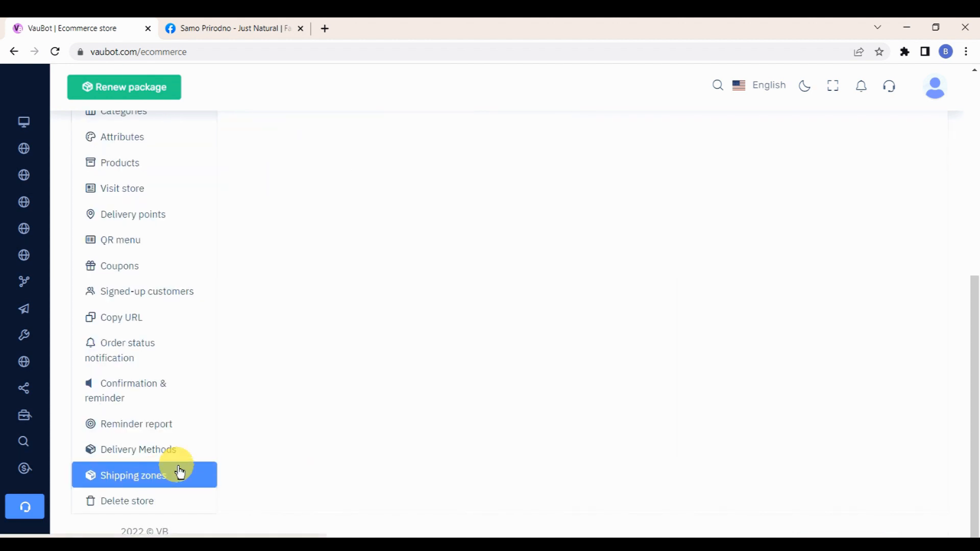
{"action": "scroll", "coordinate": [301, 403], "scroll_direction": "up", "scroll_amount": 5}
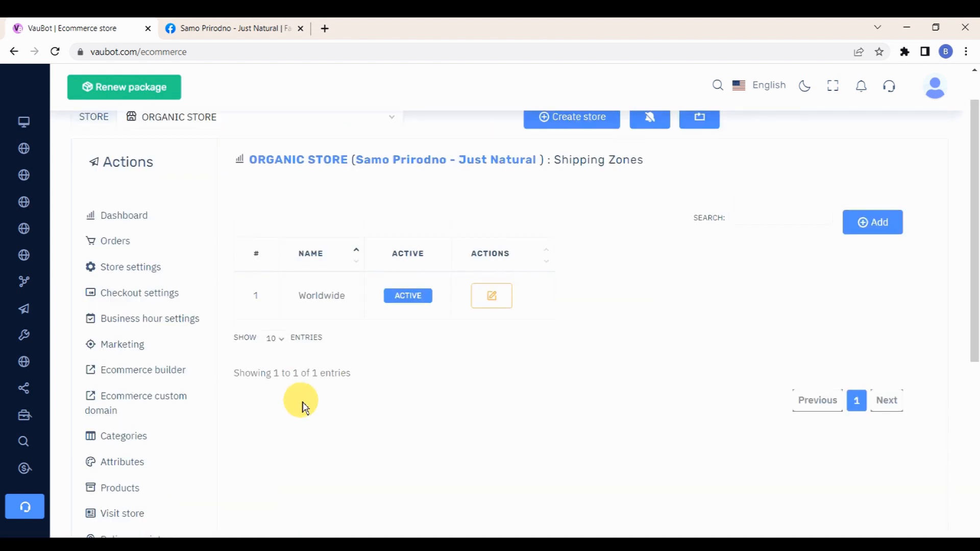
{"action": "left_click", "coordinate": [492, 307]}
{"action": "scroll", "coordinate": [490, 302], "scroll_direction": "down", "scroll_amount": 5}
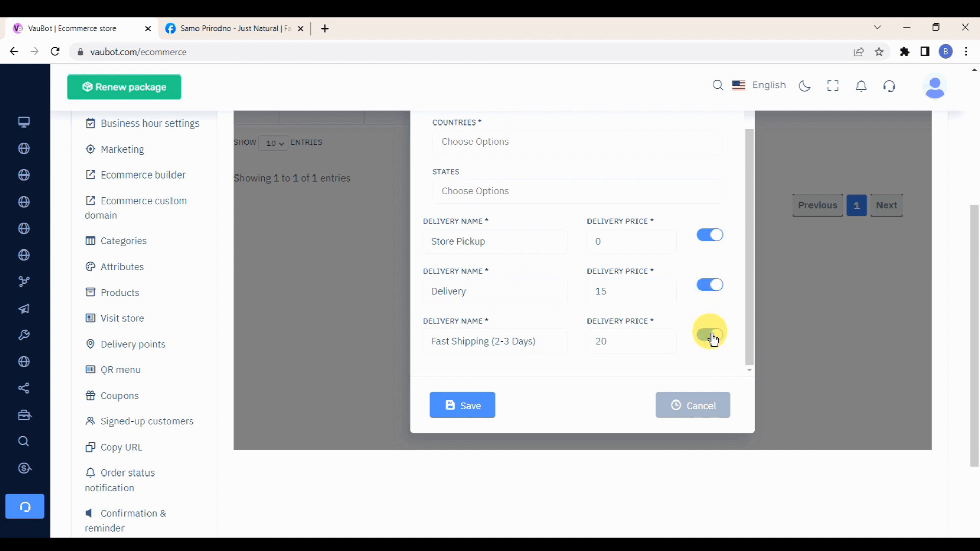
{"action": "left_click", "coordinate": [460, 413]}
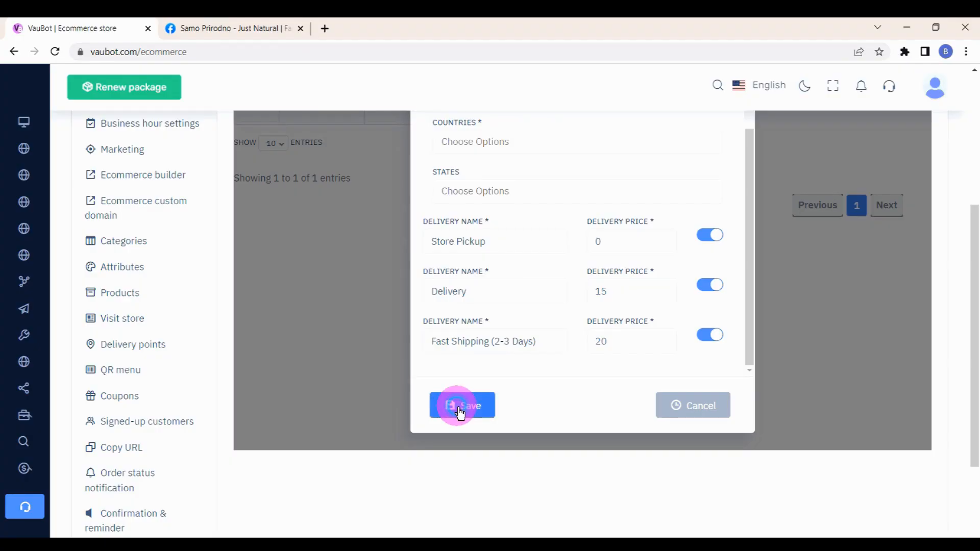
Step: Start a new active shipping zone named United States with the state required and United States as its country
{"action": "scroll", "coordinate": [457, 410], "scroll_direction": "up", "scroll_amount": 5}
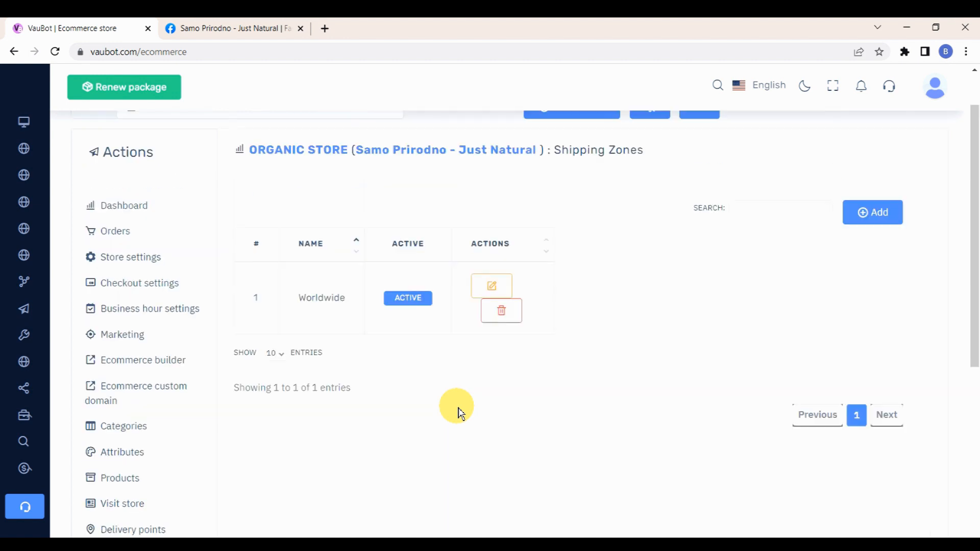
{"action": "left_click", "coordinate": [876, 269]}
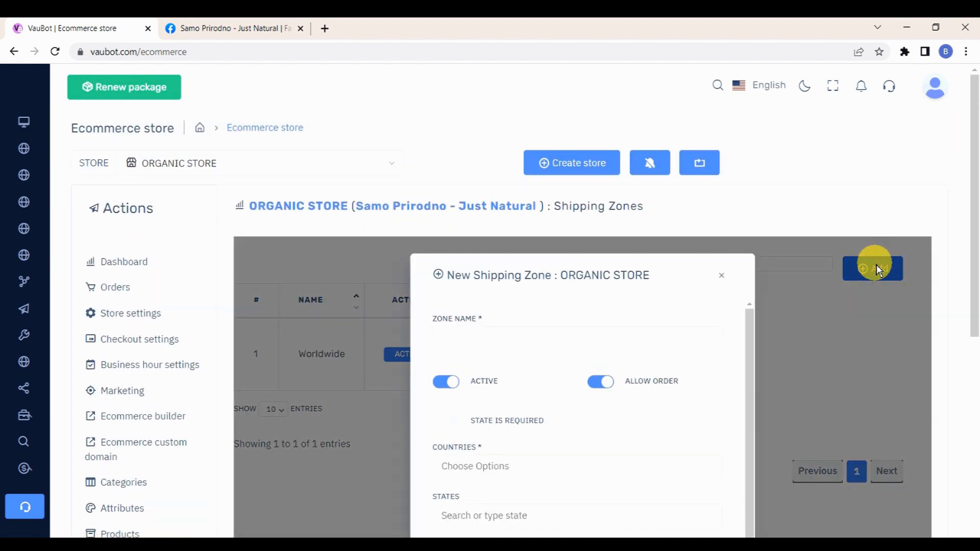
{"action": "left_click", "coordinate": [562, 339]}
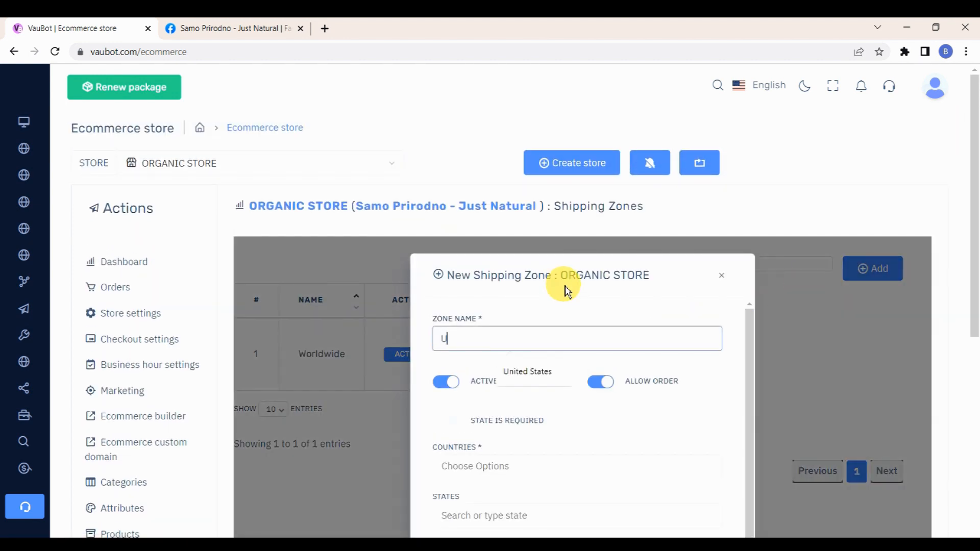
{"action": "scroll", "coordinate": [562, 293], "scroll_direction": "down", "scroll_amount": 3}
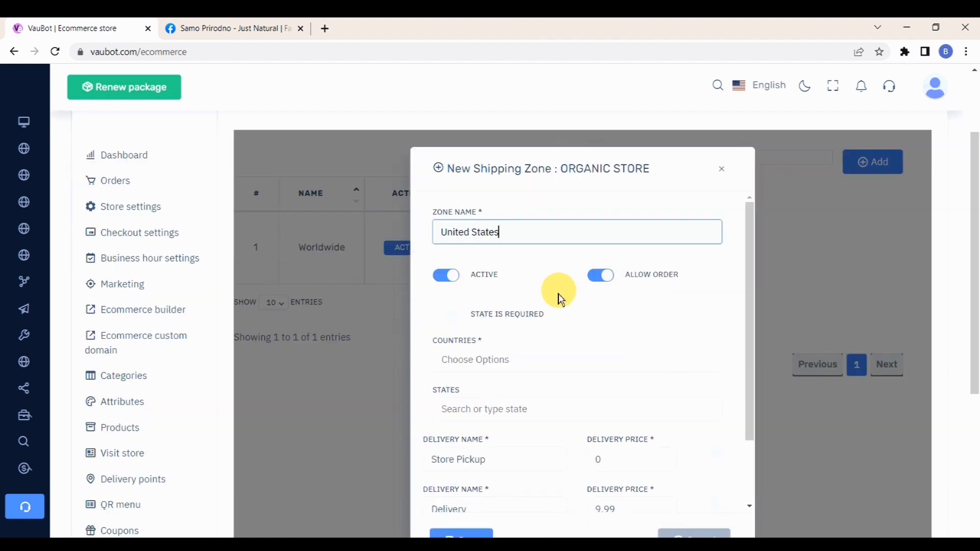
{"action": "left_click", "coordinate": [444, 295]}
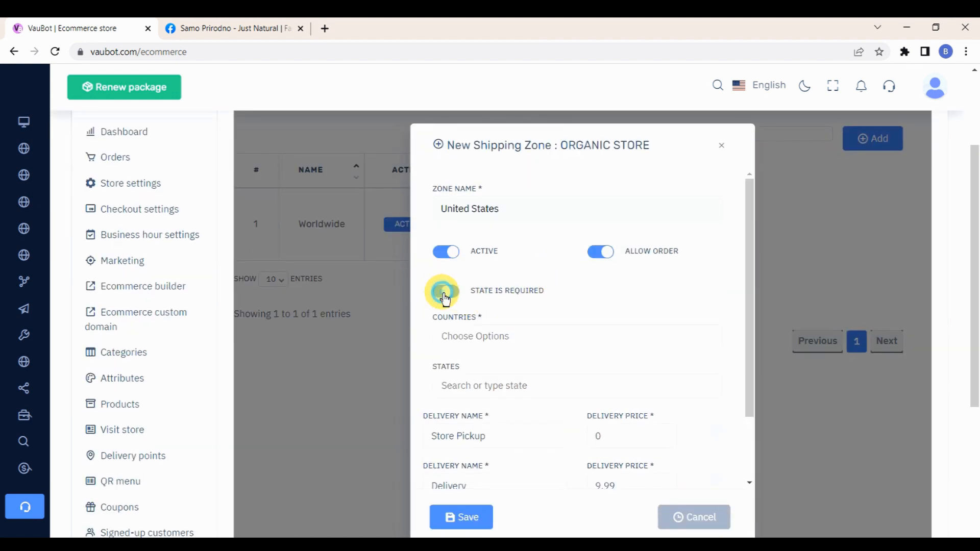
{"action": "left_click", "coordinate": [508, 329]}
{"action": "type", "text": "United"}
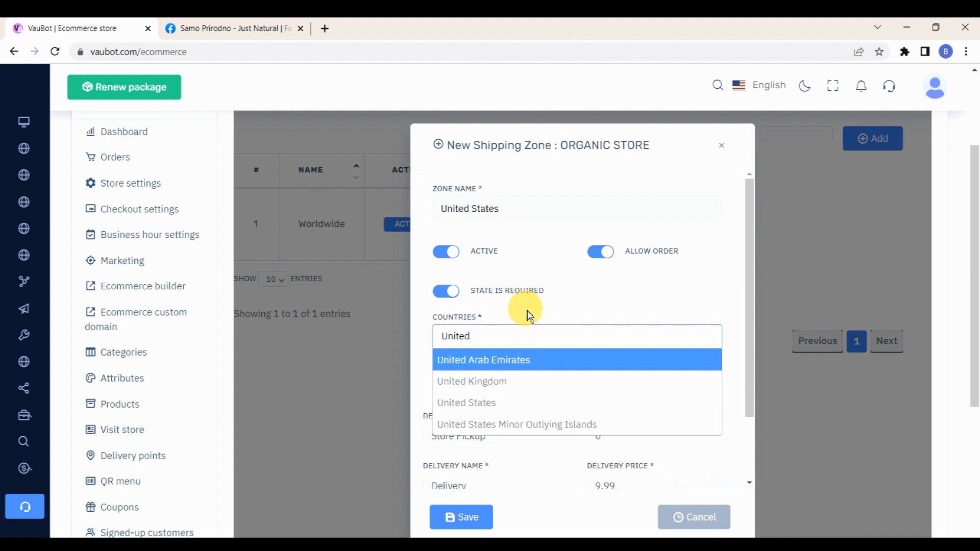
{"action": "left_click", "coordinate": [499, 403]}
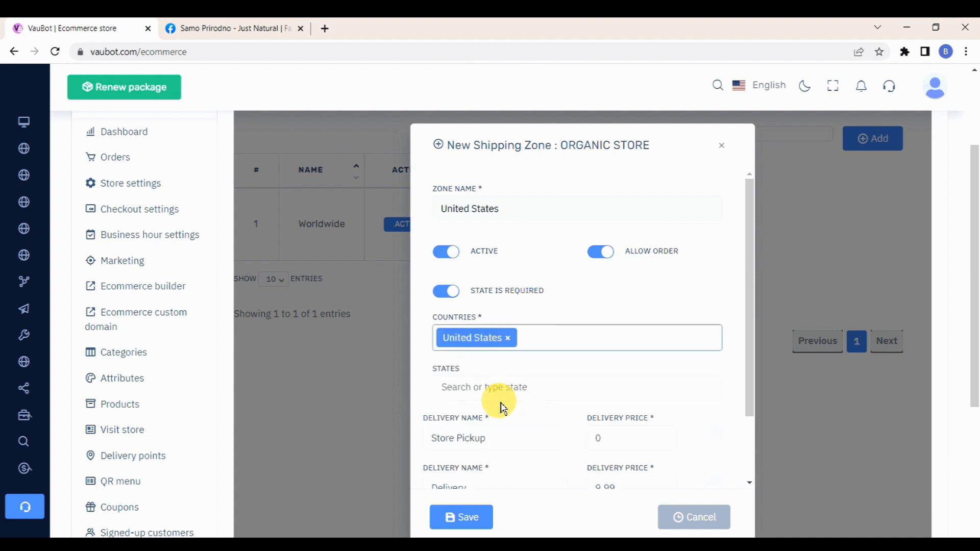
Step: Add Alaska, Arkansas, Hawaii and Arizona as the states of the United States shipping zone
{"action": "scroll", "coordinate": [503, 407], "scroll_direction": "down", "scroll_amount": 1}
{"action": "left_click", "coordinate": [511, 326]}
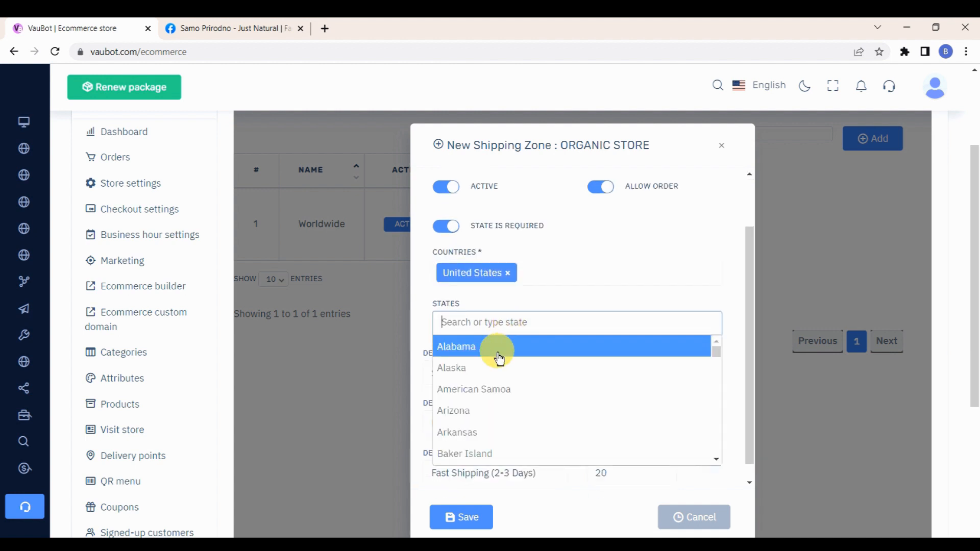
{"action": "left_click", "coordinate": [477, 368]}
{"action": "left_click", "coordinate": [536, 321]}
{"action": "scroll", "coordinate": [482, 413], "scroll_direction": "down", "scroll_amount": 3}
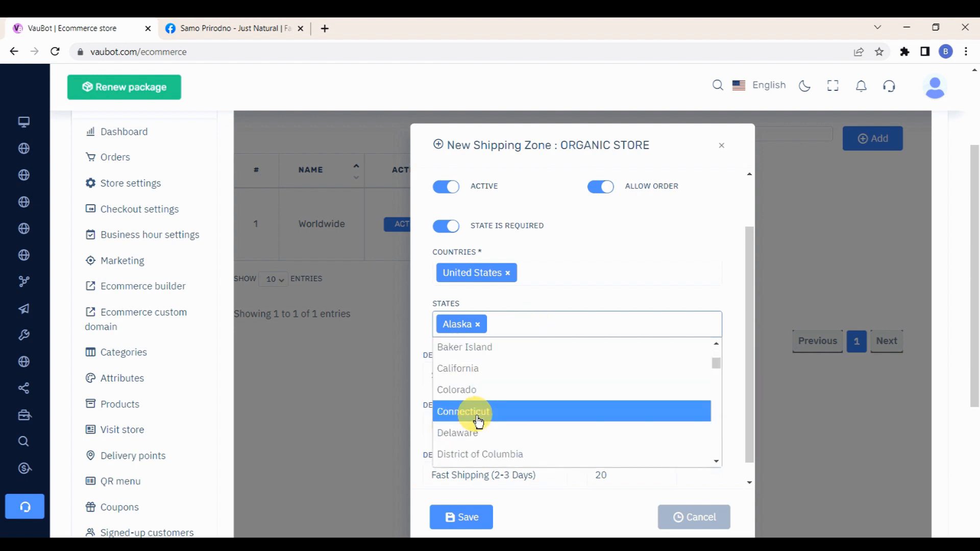
{"action": "scroll", "coordinate": [475, 422], "scroll_direction": "up", "scroll_amount": 3}
{"action": "left_click", "coordinate": [472, 433]}
{"action": "left_click", "coordinate": [591, 327]}
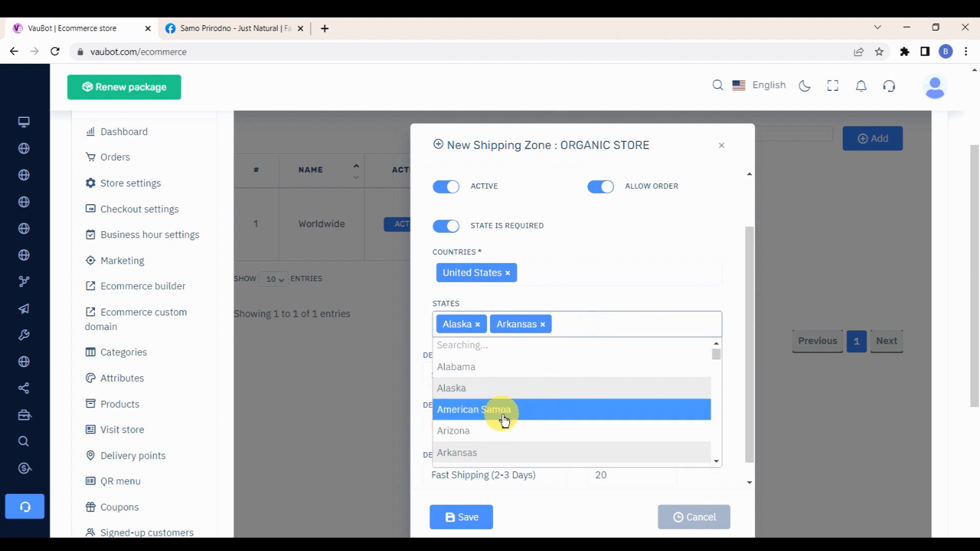
{"action": "scroll", "coordinate": [499, 411], "scroll_direction": "down", "scroll_amount": 4}
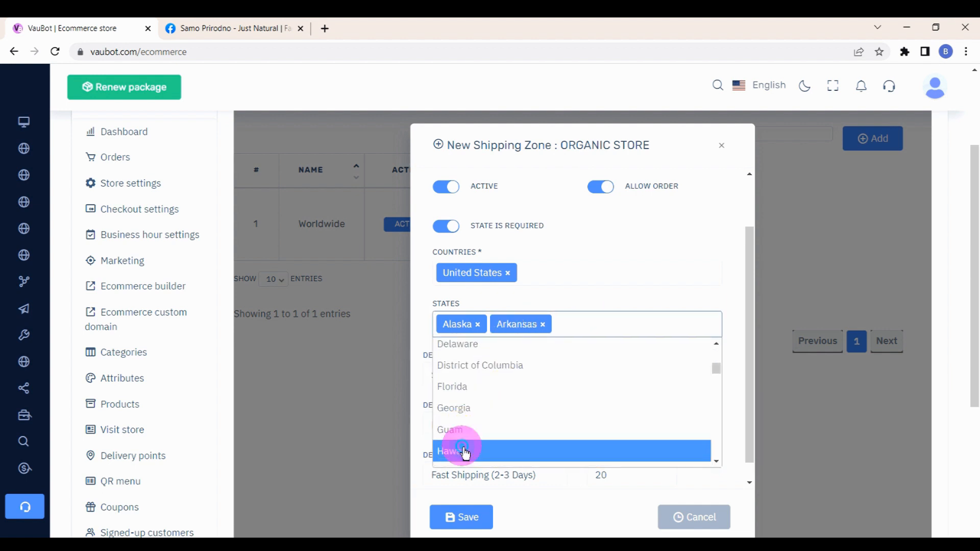
{"action": "left_click", "coordinate": [460, 452]}
{"action": "left_click", "coordinate": [617, 343]}
{"action": "scroll", "coordinate": [530, 388], "scroll_direction": "up", "scroll_amount": 5}
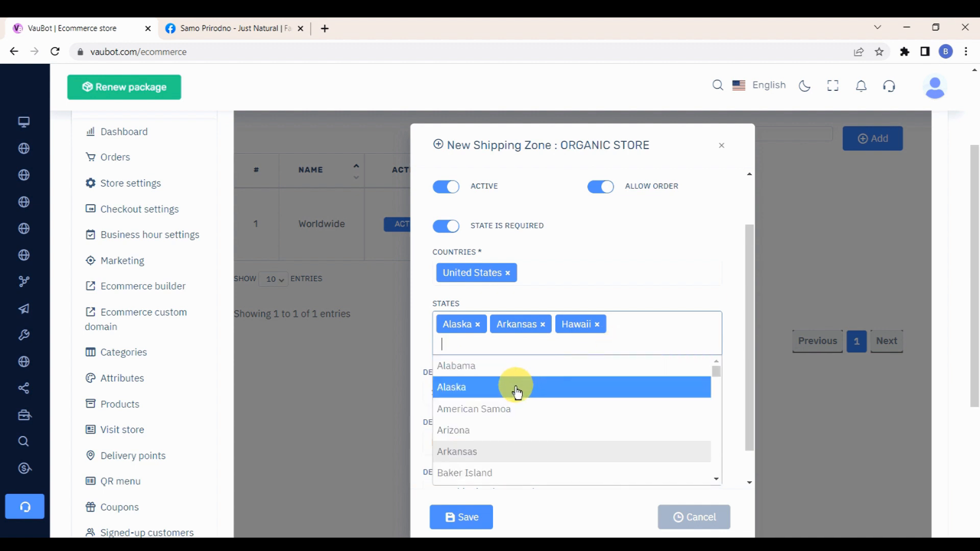
{"action": "left_click", "coordinate": [482, 431]}
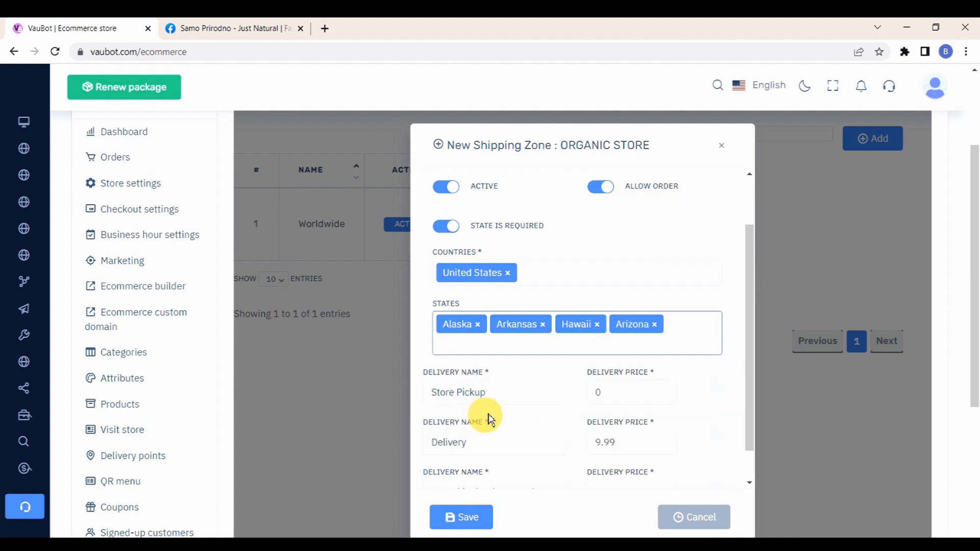
Step: Set the zone's Delivery price to 0 and Fast Shipping (2-3 Days) price to 5, and save the zone
{"action": "scroll", "coordinate": [492, 408], "scroll_direction": "down", "scroll_amount": 1}
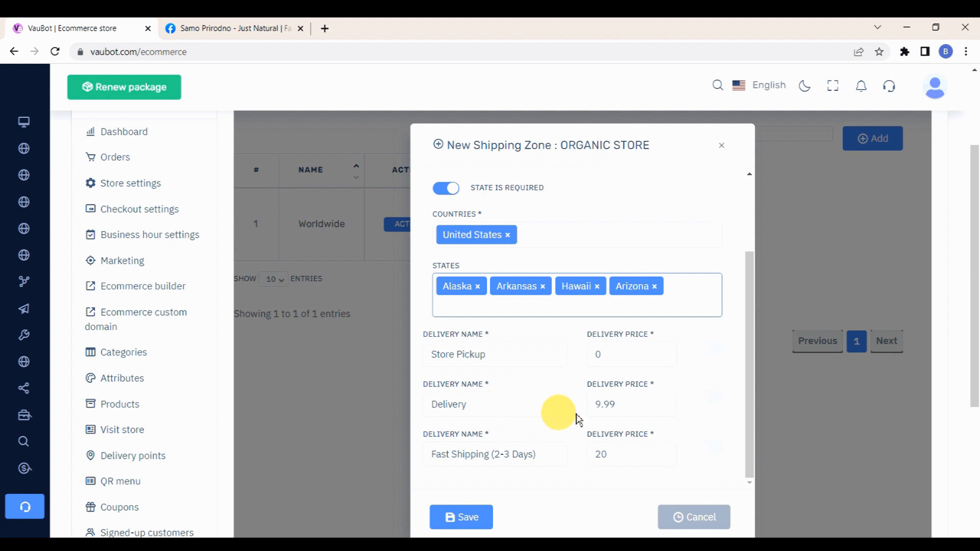
{"action": "left_click_drag", "start_coordinate": [619, 402], "coordinate": [585, 412]}
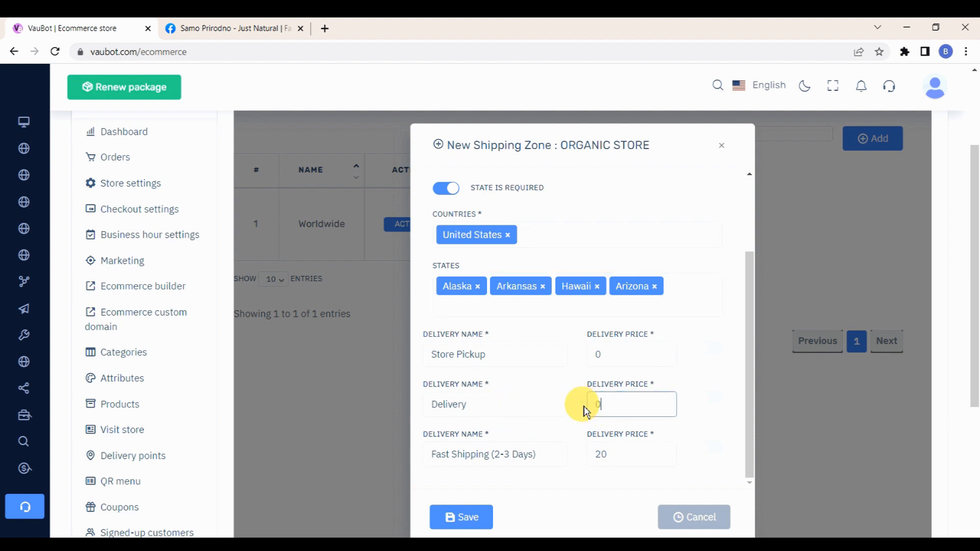
{"action": "left_click_drag", "start_coordinate": [624, 453], "coordinate": [572, 465]}
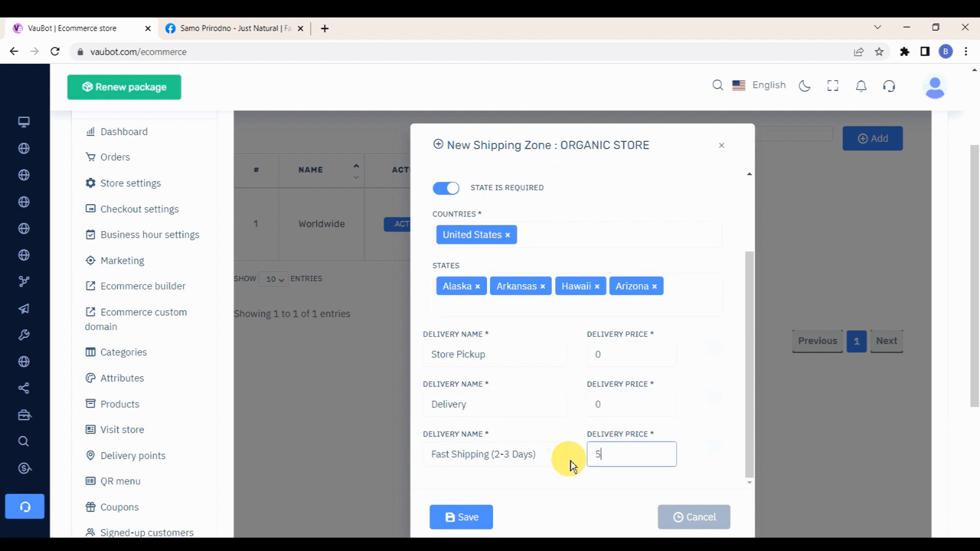
{"action": "type", "text": "5"}
{"action": "left_click", "coordinate": [464, 517]}
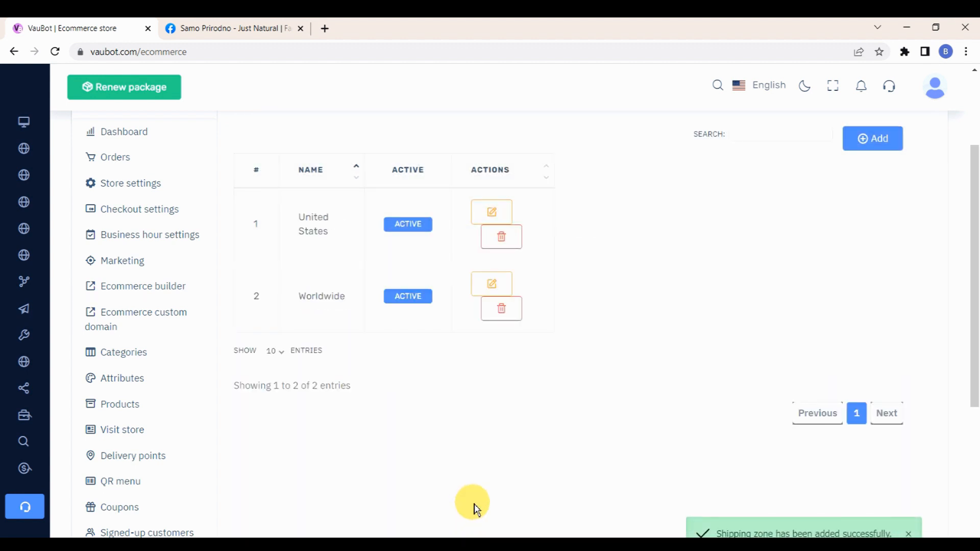
Step: Go to the bot manager, choose the Samo Prirodno - Just Natural page, and create a new bot flow
{"action": "scroll", "coordinate": [474, 510], "scroll_direction": "down", "scroll_amount": 5}
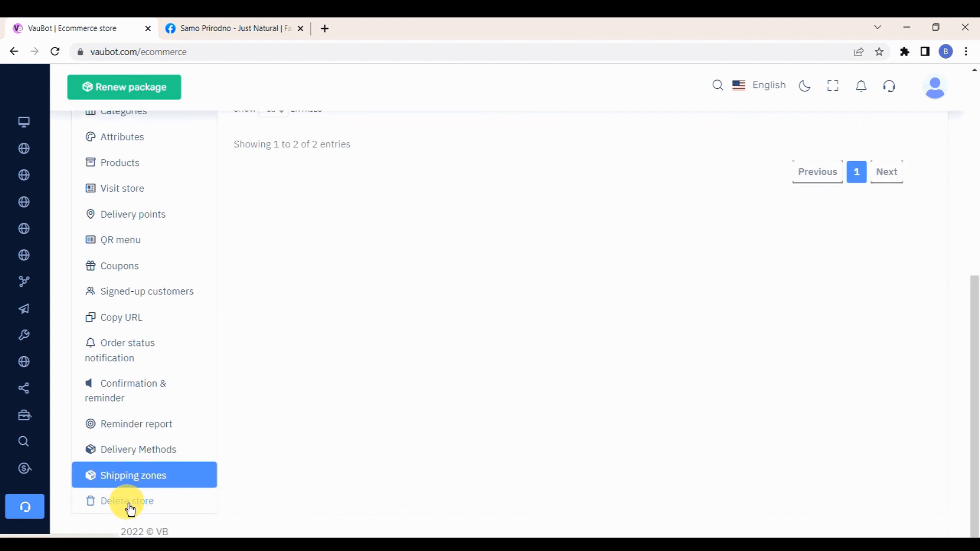
{"action": "scroll", "coordinate": [147, 419], "scroll_direction": "up", "scroll_amount": 8}
{"action": "mouse_move", "coordinate": [22, 201]}
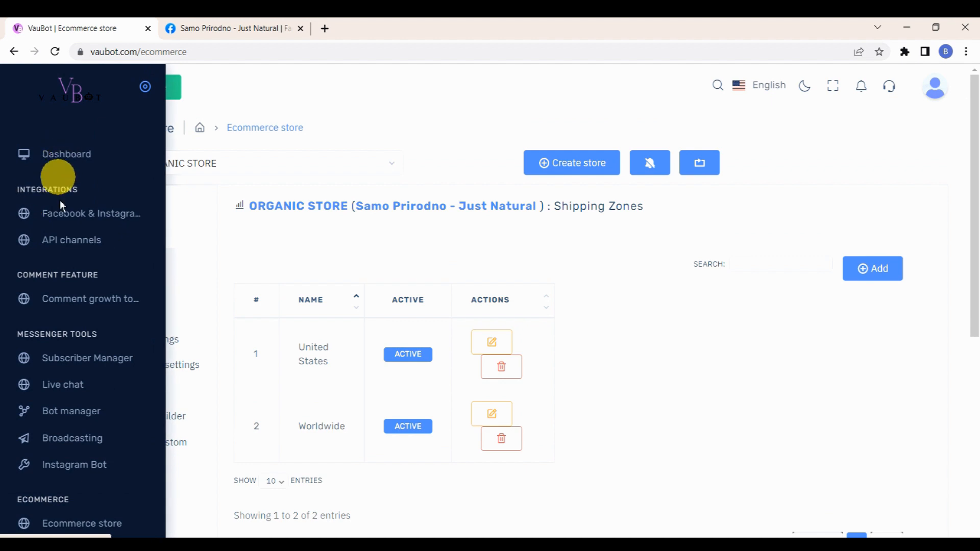
{"action": "left_click", "coordinate": [80, 416]}
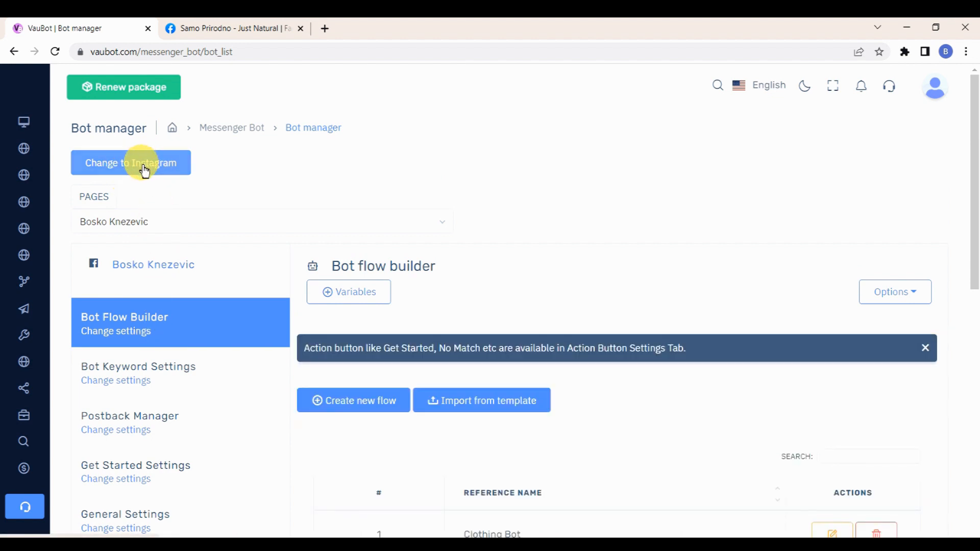
{"action": "left_click", "coordinate": [208, 221]}
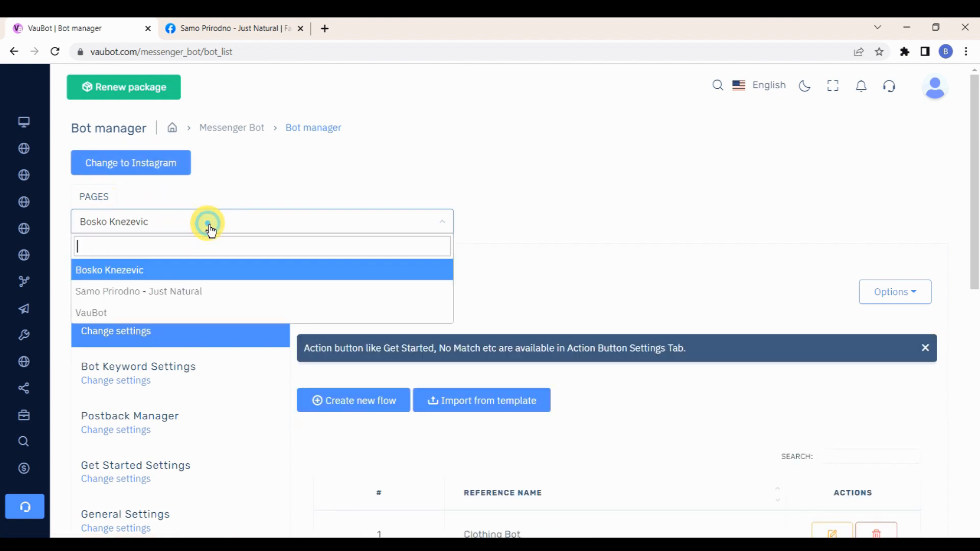
{"action": "left_click", "coordinate": [153, 295]}
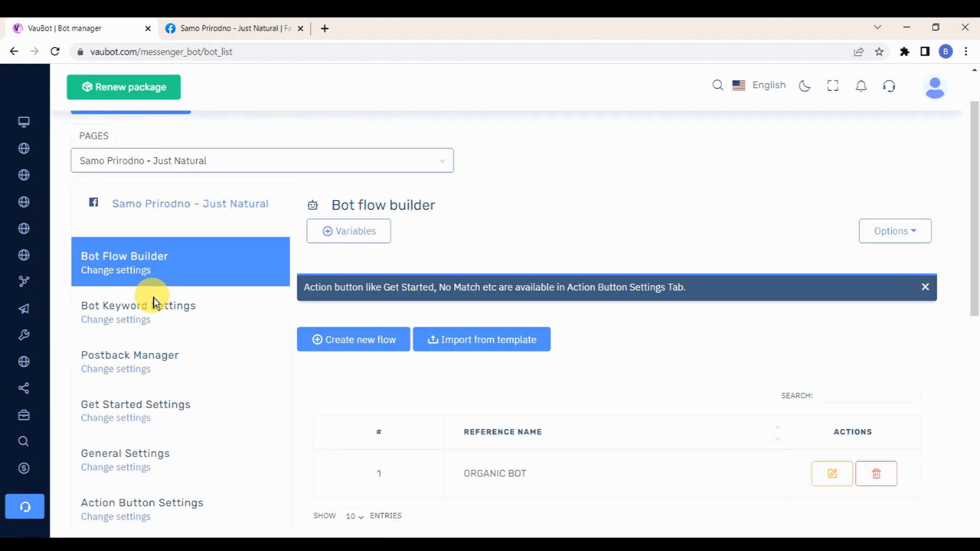
{"action": "left_click", "coordinate": [394, 355]}
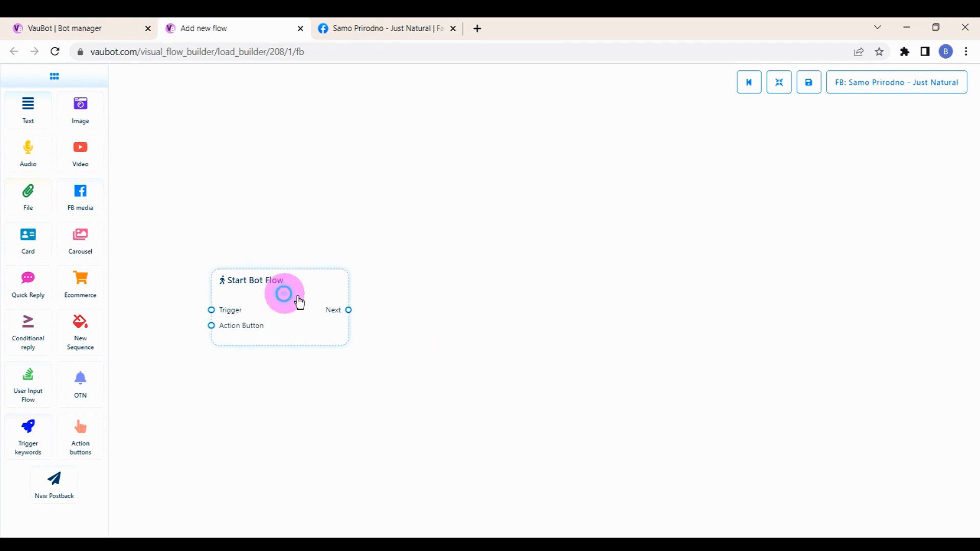
Step: Connect a trigger keywords element to the Start Bot Flow trigger and title the flow ECOMMERCE BOT
{"action": "left_click_drag", "start_coordinate": [285, 293], "coordinate": [383, 306]}
{"action": "left_click_drag", "start_coordinate": [29, 433], "coordinate": [178, 304]}
{"action": "left_click_drag", "start_coordinate": [280, 355], "coordinate": [349, 322]}
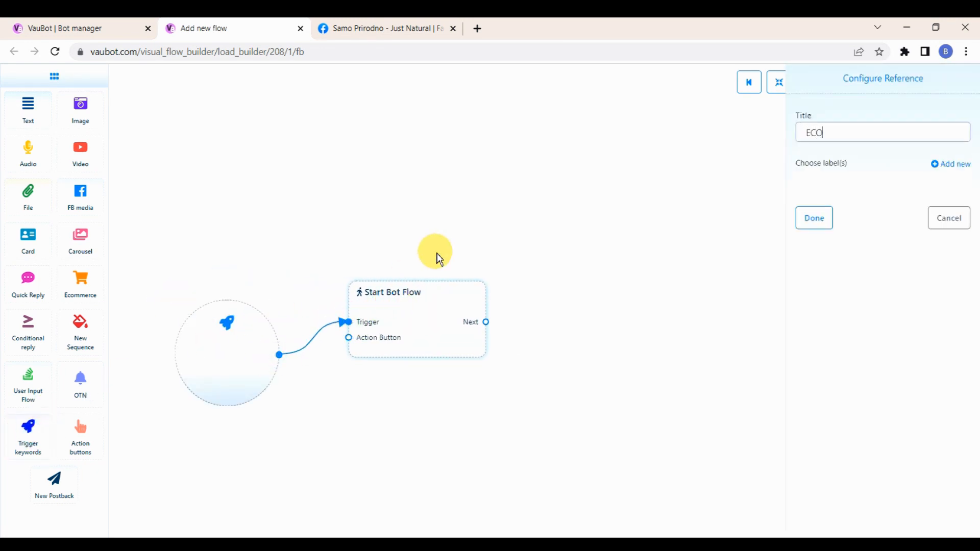
{"action": "left_click", "coordinate": [813, 218]}
Step: Configure the trigger with the keywords Hello, Hi and string matching
{"action": "left_click", "coordinate": [247, 323]}
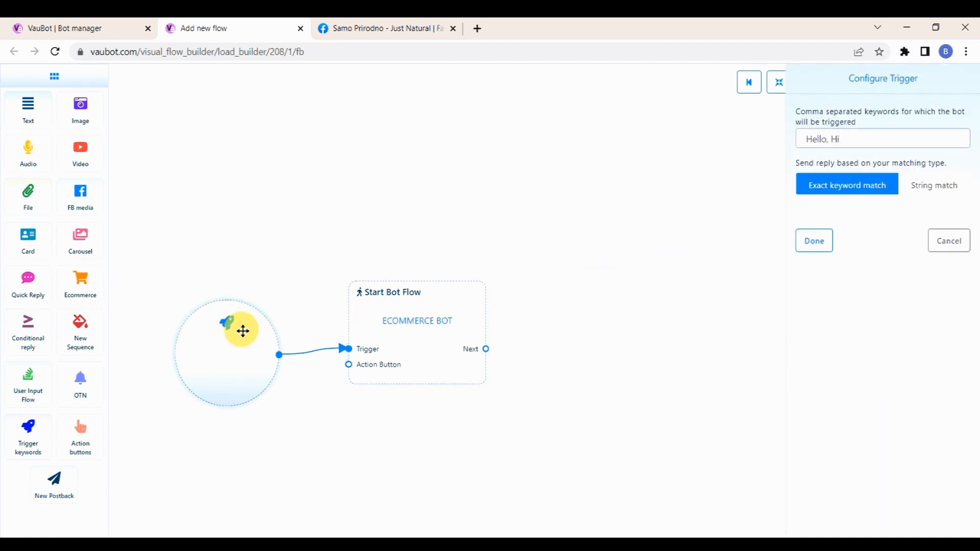
{"action": "left_click", "coordinate": [916, 190]}
{"action": "left_click", "coordinate": [818, 236]}
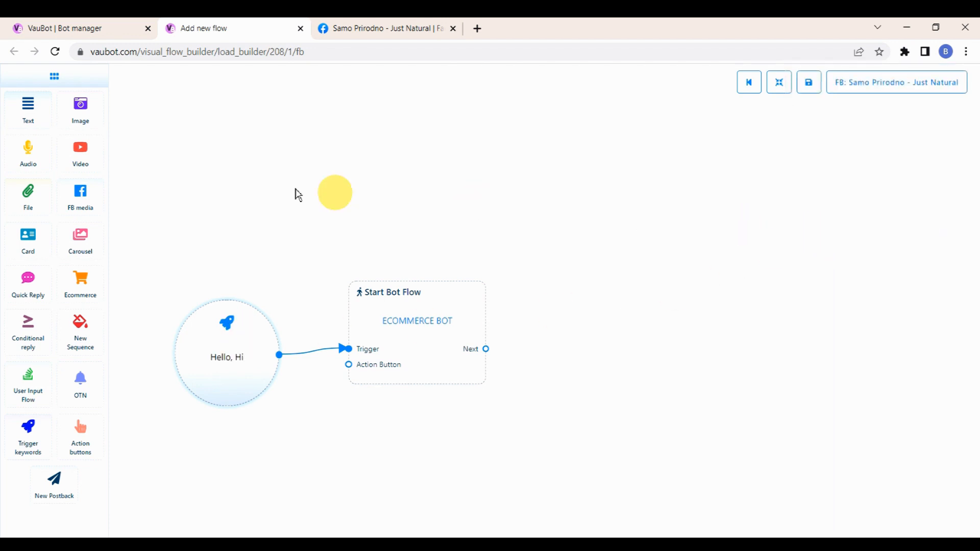
Step: Connect a text reply to the flow start reading "Hello, You can visit our store by clicking on the button below.", with typing display and 1-second delay
{"action": "left_click_drag", "start_coordinate": [28, 107], "coordinate": [561, 321]}
{"action": "left_click_drag", "start_coordinate": [486, 349], "coordinate": [567, 442]}
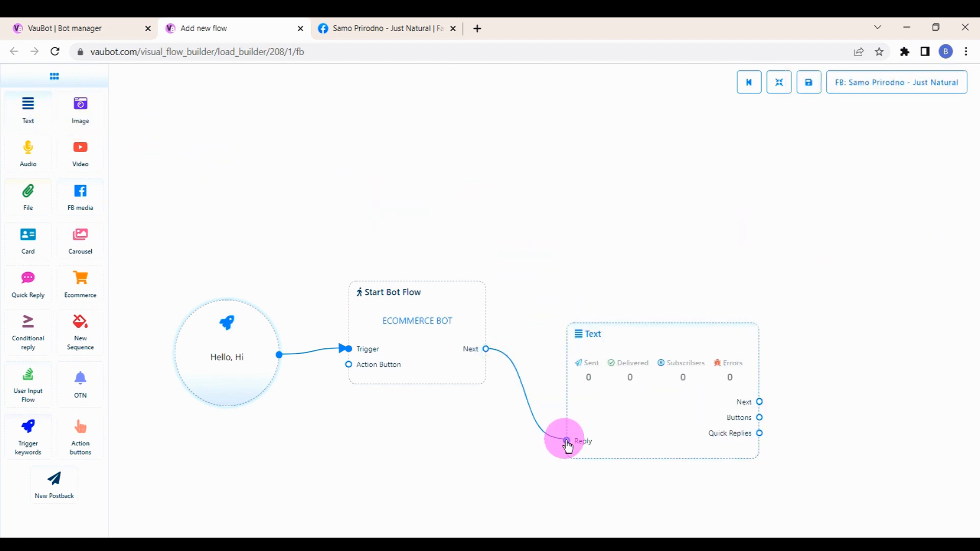
{"action": "left_click", "coordinate": [632, 338]}
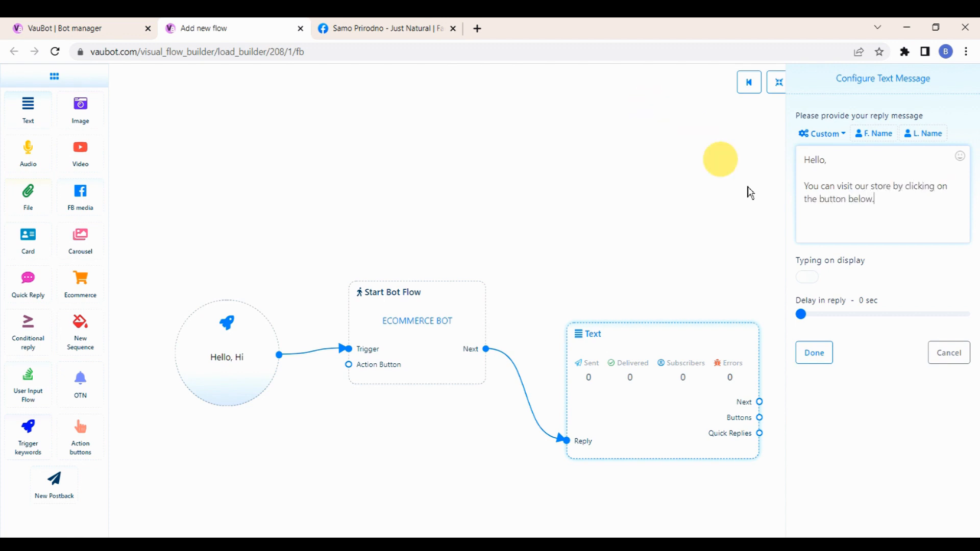
{"action": "left_click", "coordinate": [806, 277]}
{"action": "left_click_drag", "start_coordinate": [802, 315], "coordinate": [804, 314]}
{"action": "left_click", "coordinate": [815, 354]}
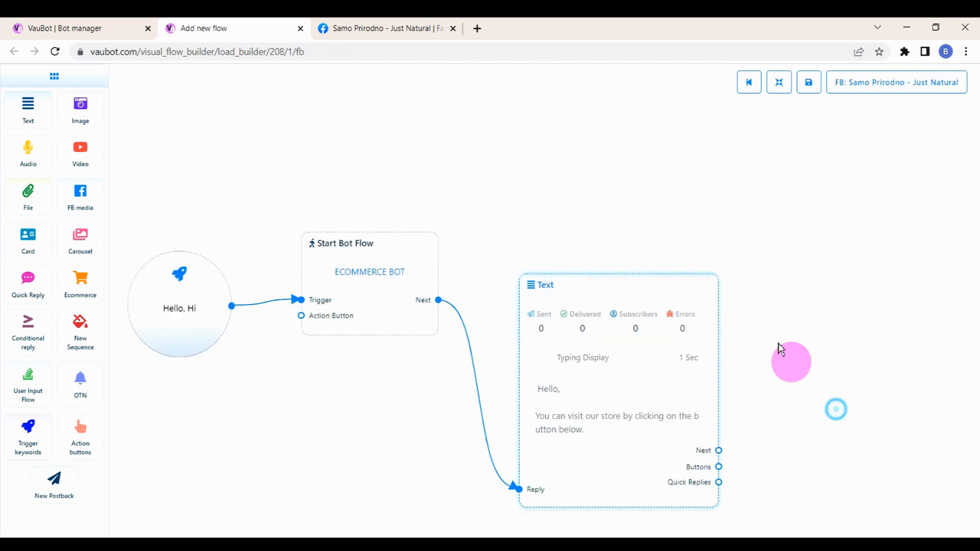
Step: Attach a button to the text reply's Buttons output, with the text VISIT STORE and the type Web URL
{"action": "left_click_drag", "start_coordinate": [639, 369], "coordinate": [717, 280]}
{"action": "left_click", "coordinate": [751, 285]}
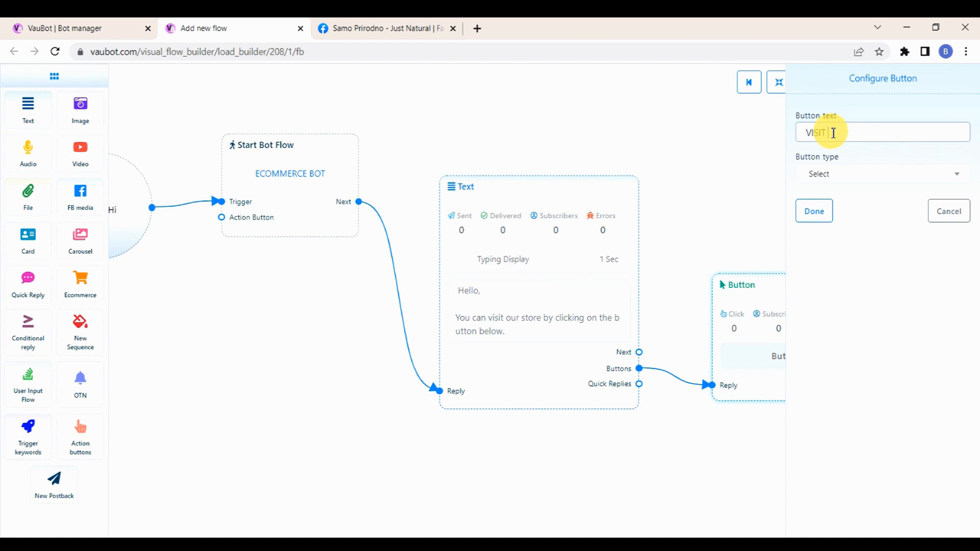
{"action": "type", "text": "VISIT STORE"}
{"action": "left_click", "coordinate": [848, 174]}
{"action": "scroll", "coordinate": [843, 251], "scroll_direction": "down", "scroll_amount": 2}
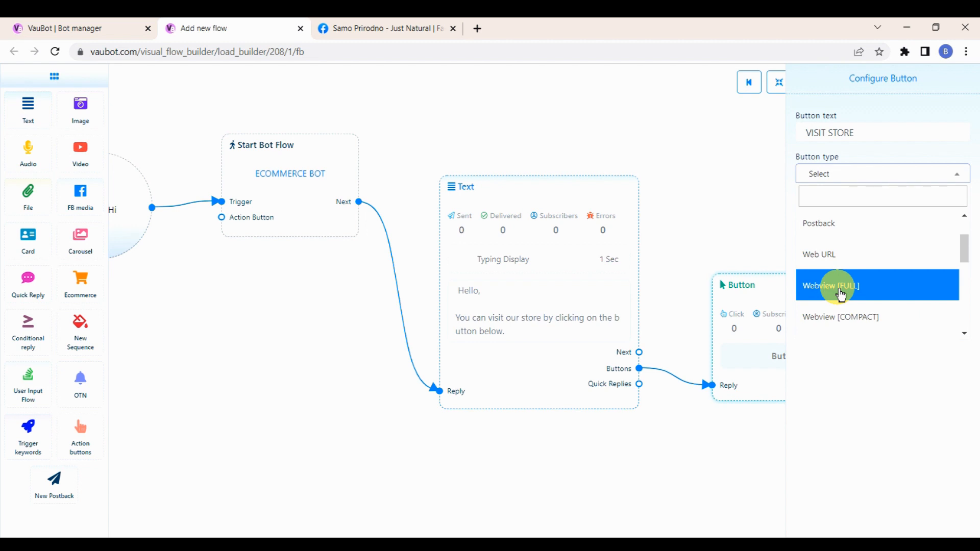
{"action": "left_click", "coordinate": [833, 256]}
{"action": "left_click", "coordinate": [827, 212]}
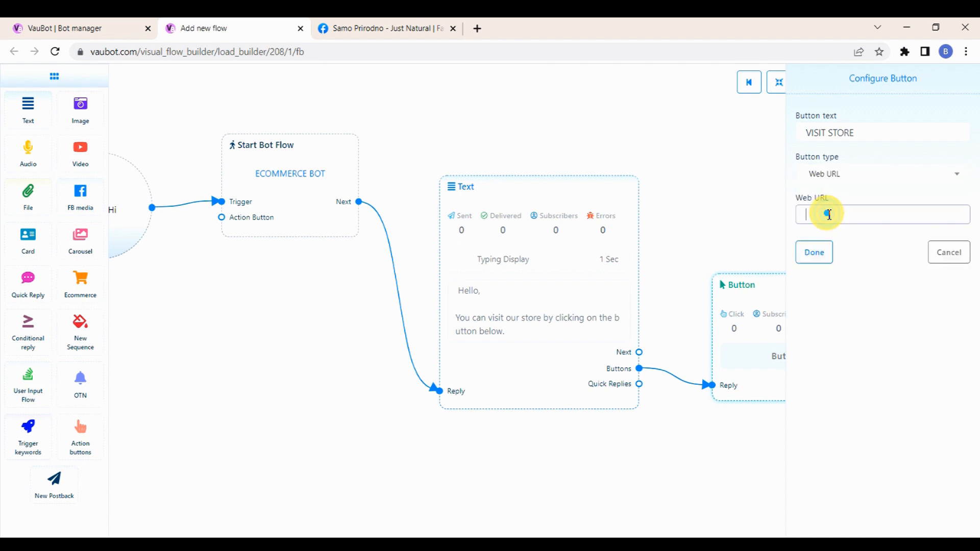
Step: Copy the Store page URL of the ORGANIC STORE from the ecommerce store's URL list
{"action": "left_click", "coordinate": [49, 28]}
{"action": "mouse_move", "coordinate": [49, 189]}
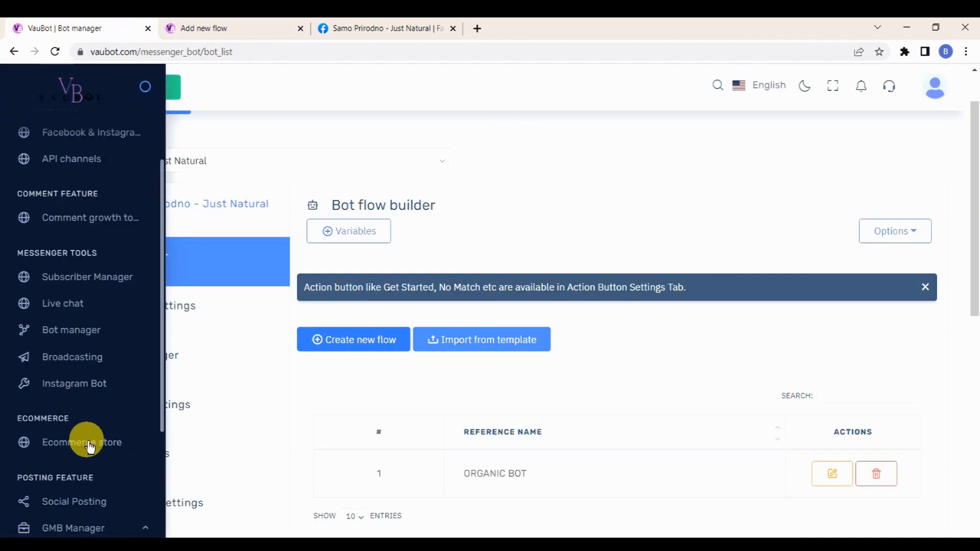
{"action": "left_click", "coordinate": [87, 442]}
{"action": "scroll", "coordinate": [241, 291], "scroll_direction": "down", "scroll_amount": 8}
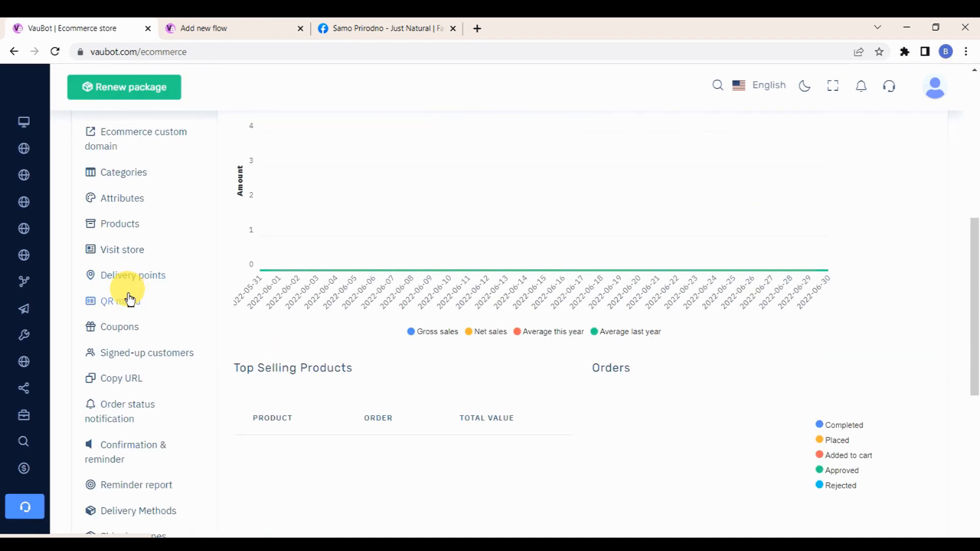
{"action": "left_click", "coordinate": [127, 385]}
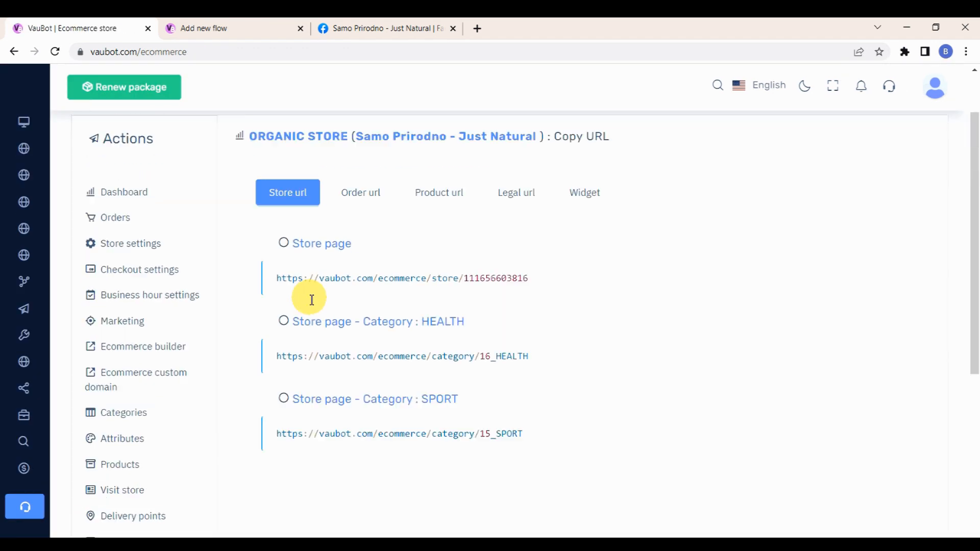
Step: Set the VISIT STORE button's Web URL to the copied store page link, and save the rearranged flow
{"action": "left_click", "coordinate": [219, 28]}
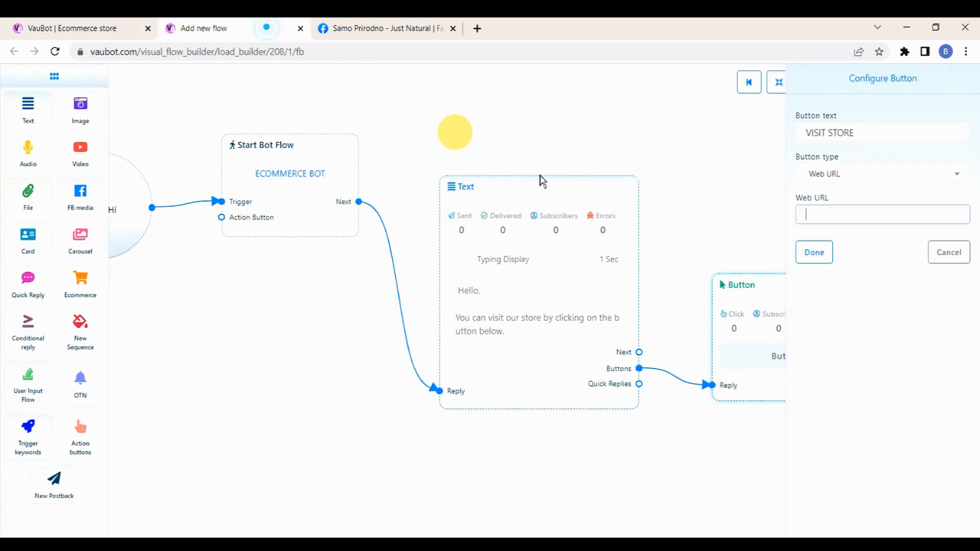
{"action": "left_click", "coordinate": [827, 215]}
{"action": "key", "text": "ctrl+v"}
{"action": "left_click", "coordinate": [814, 252]}
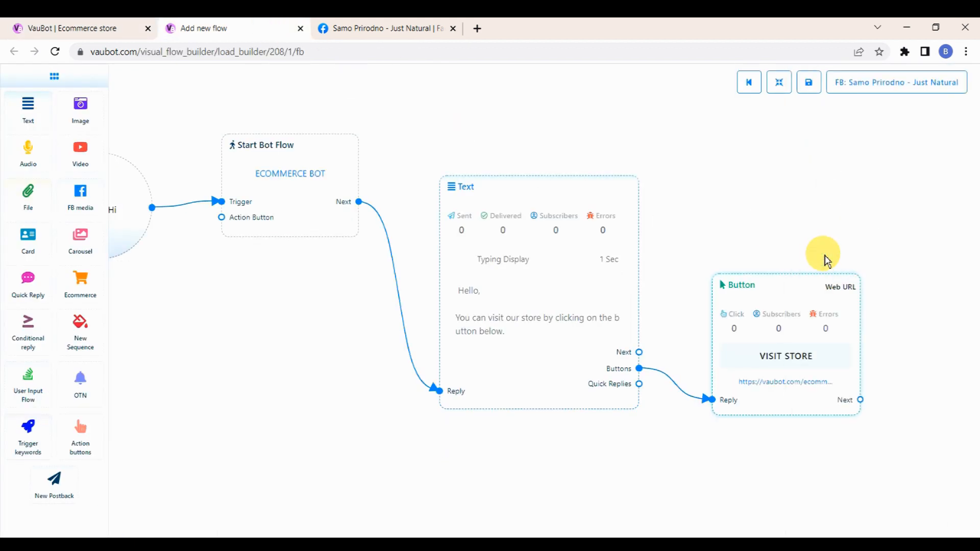
{"action": "left_click", "coordinate": [779, 82]}
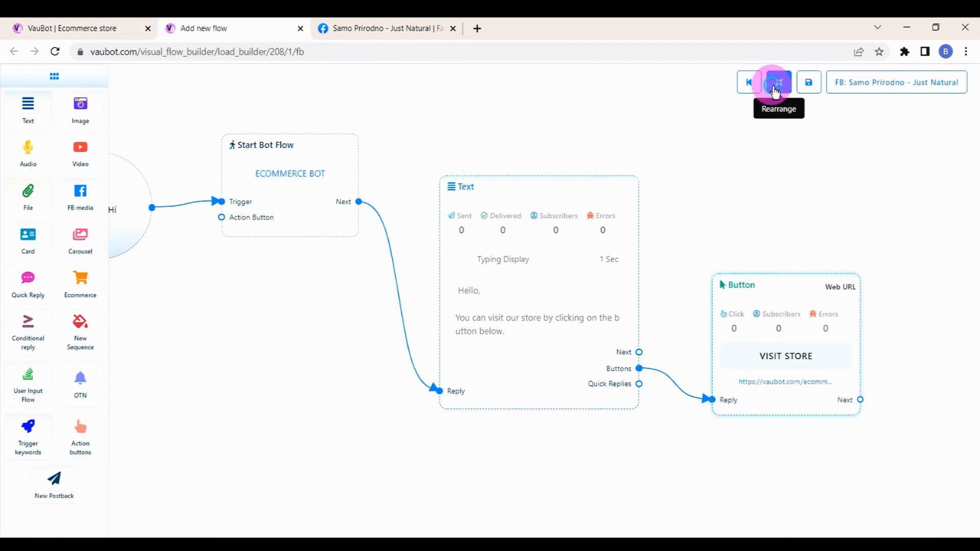
{"action": "left_click", "coordinate": [815, 88]}
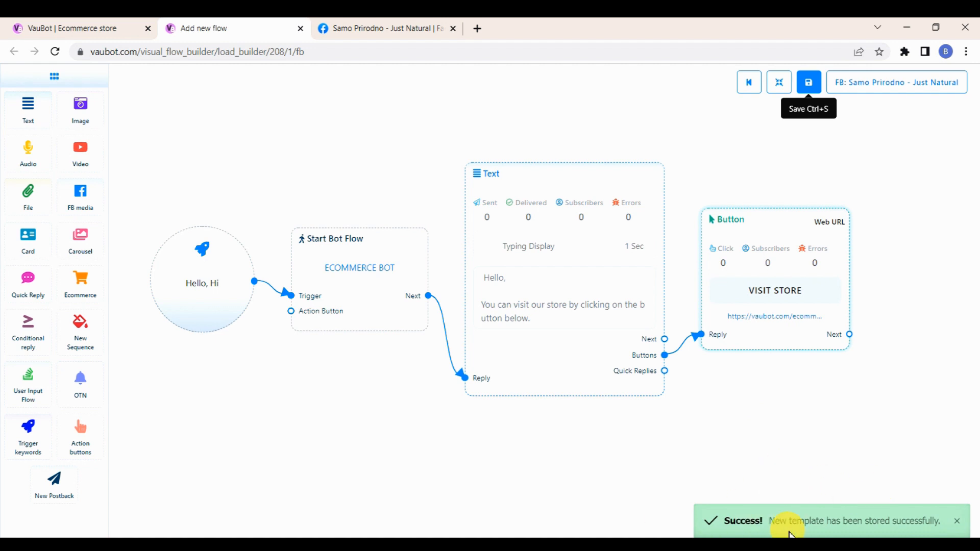
Step: Test the bot by messaging "hello" to the Samo Prirodno - Just Natural Facebook page and following its VISIT STORE link
{"action": "left_click", "coordinate": [394, 29]}
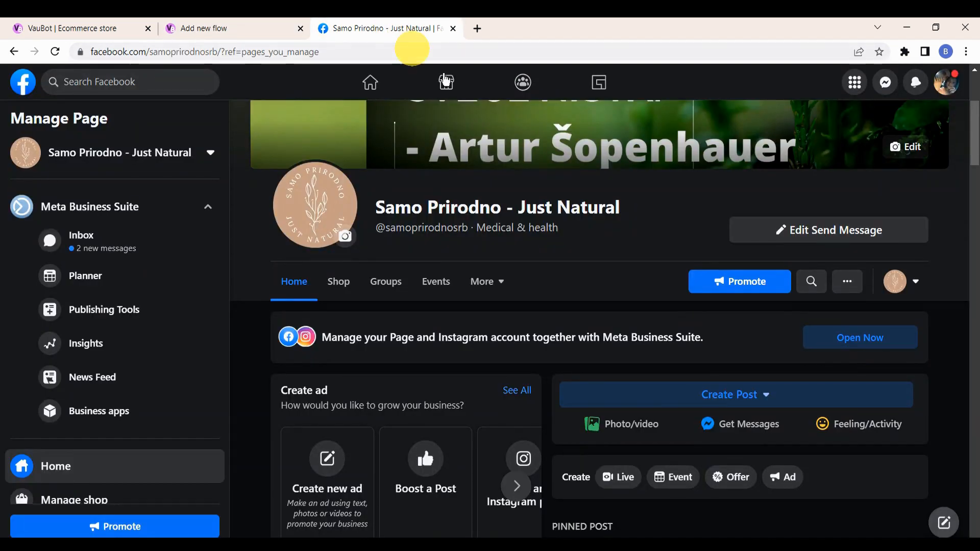
{"action": "left_click", "coordinate": [794, 228]}
{"action": "left_click", "coordinate": [781, 270]}
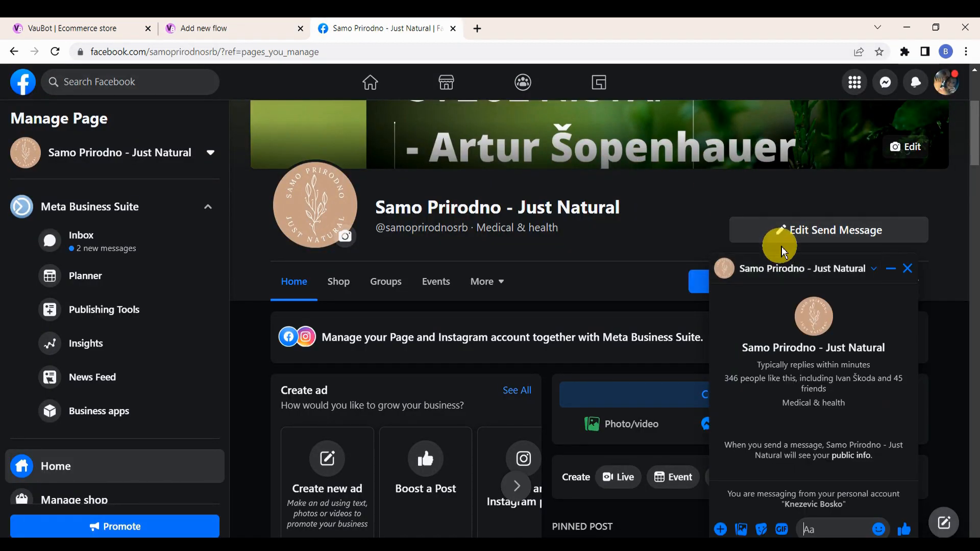
{"action": "key", "text": "Return"}
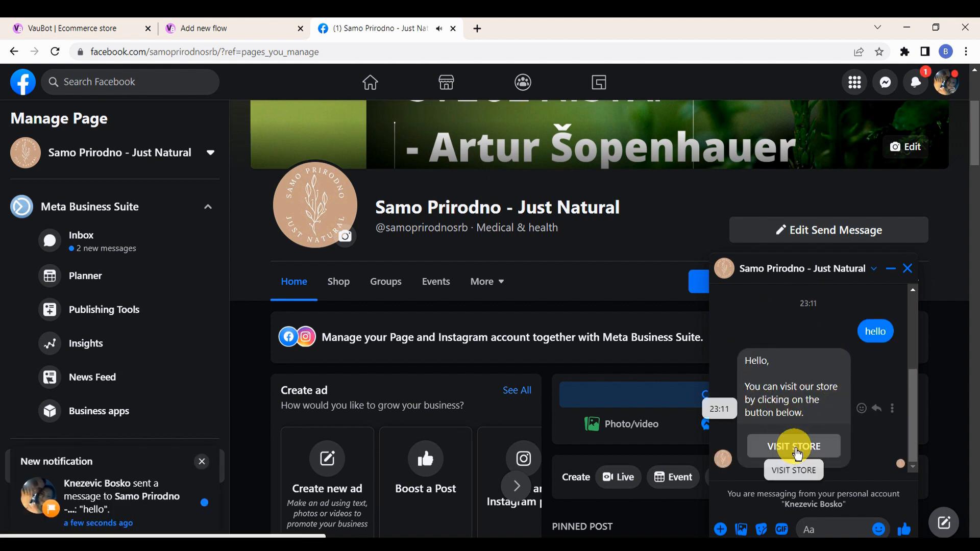
{"action": "left_click", "coordinate": [790, 447]}
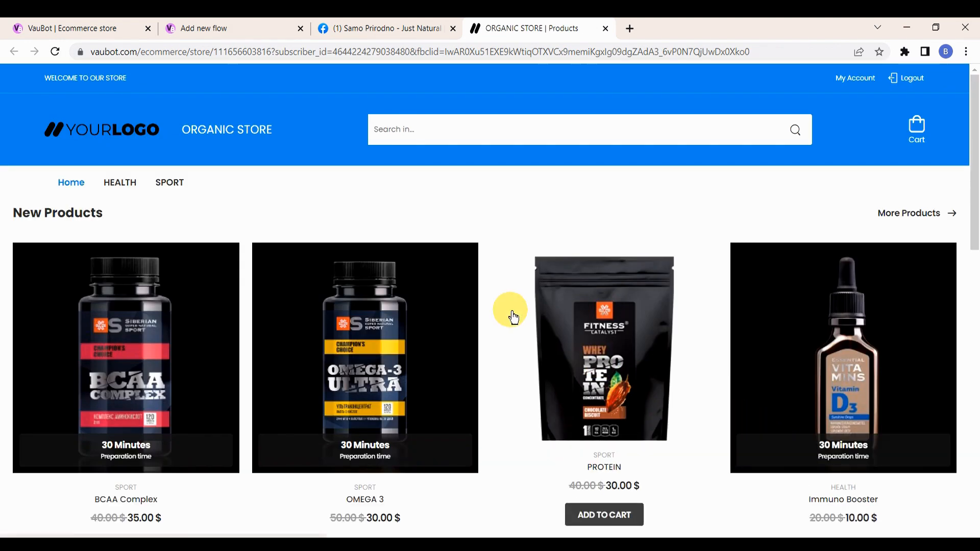
Step: Look through the storefront's products, add BCAA Complex to the cart and proceed to checkout
{"action": "scroll", "coordinate": [510, 317], "scroll_direction": "down", "scroll_amount": 12}
{"action": "scroll", "coordinate": [512, 317], "scroll_direction": "down", "scroll_amount": 3}
{"action": "scroll", "coordinate": [512, 317], "scroll_direction": "up", "scroll_amount": 15}
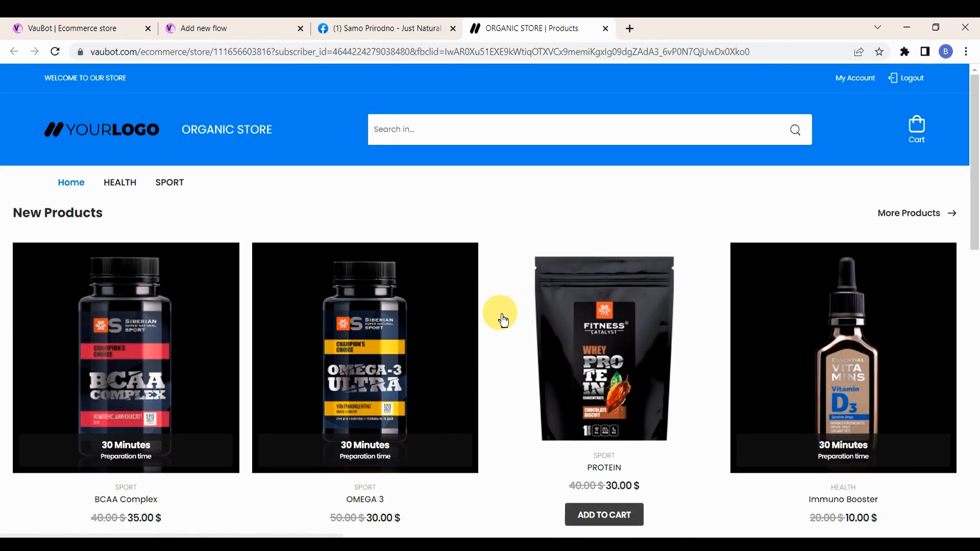
{"action": "mouse_move", "coordinate": [156, 442]}
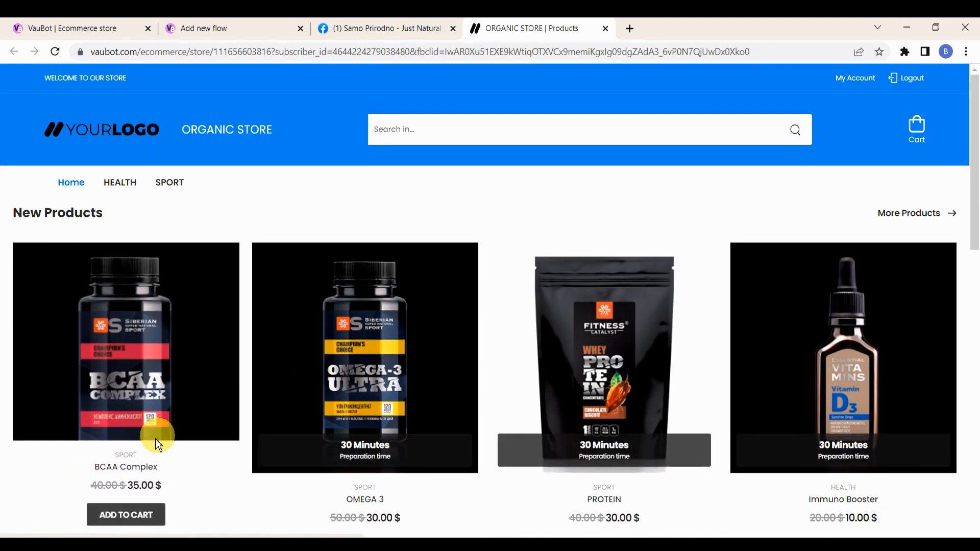
{"action": "left_click", "coordinate": [132, 516]}
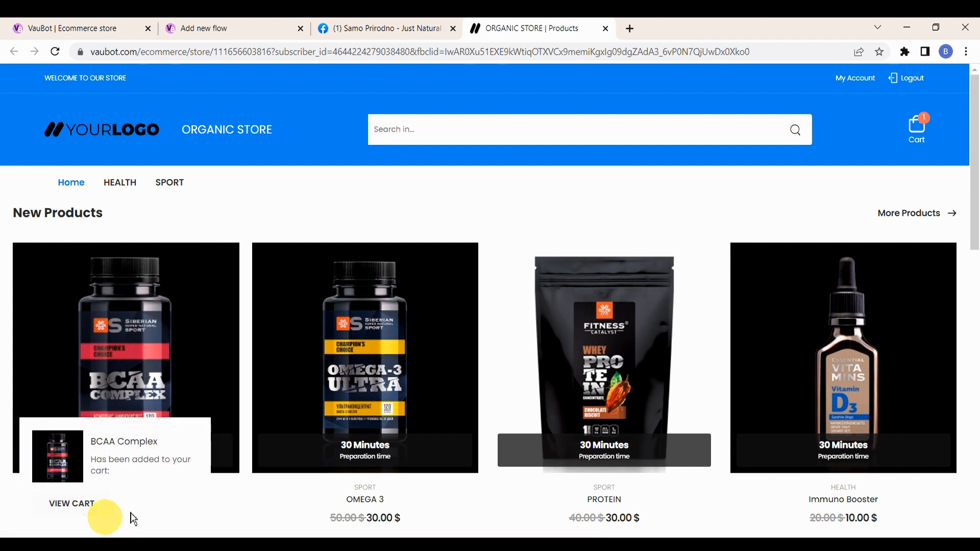
{"action": "left_click", "coordinate": [94, 504]}
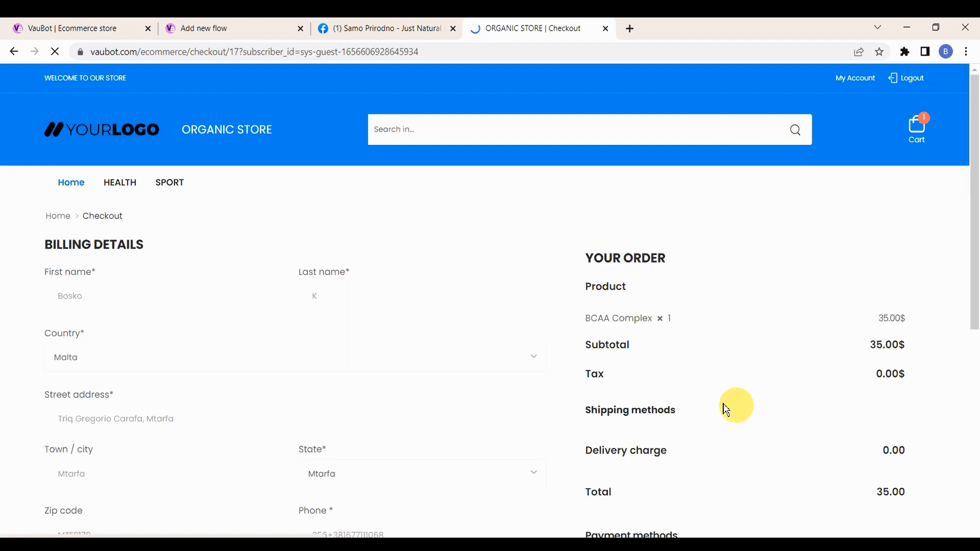
Step: Place the BCAA Complex order with Fast Shipping (2-3 Days) and Cash on Delivery
{"action": "scroll", "coordinate": [373, 296], "scroll_direction": "down", "scroll_amount": 6}
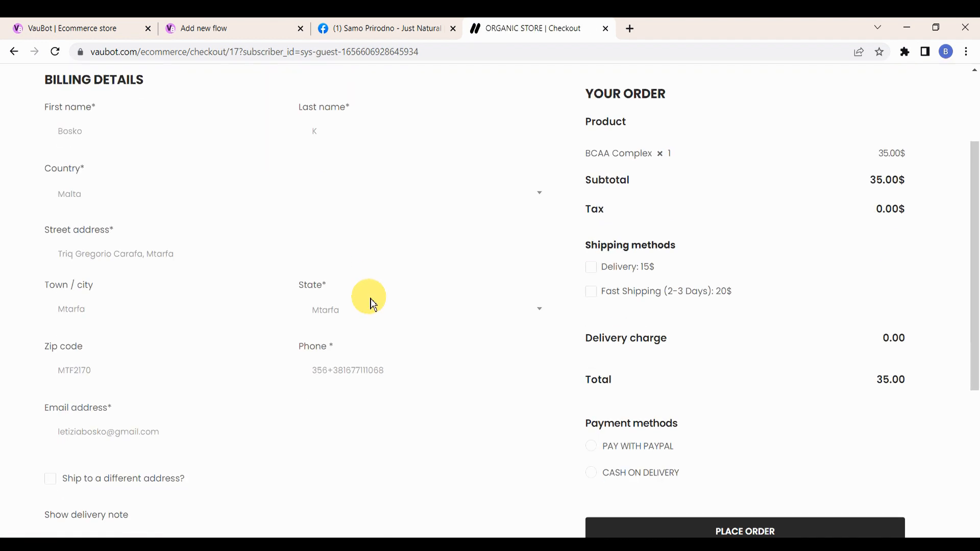
{"action": "scroll", "coordinate": [671, 317], "scroll_direction": "down", "scroll_amount": 1}
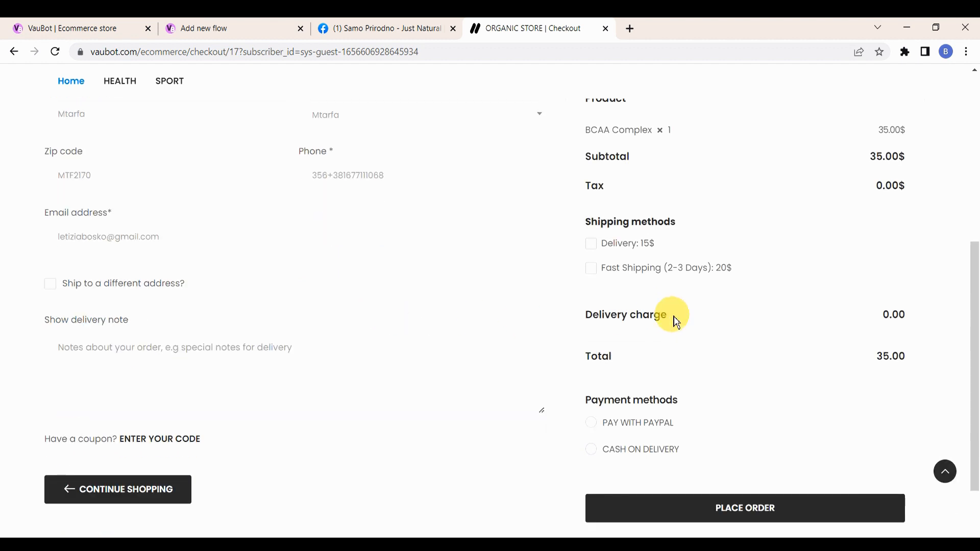
{"action": "left_click", "coordinate": [592, 271]}
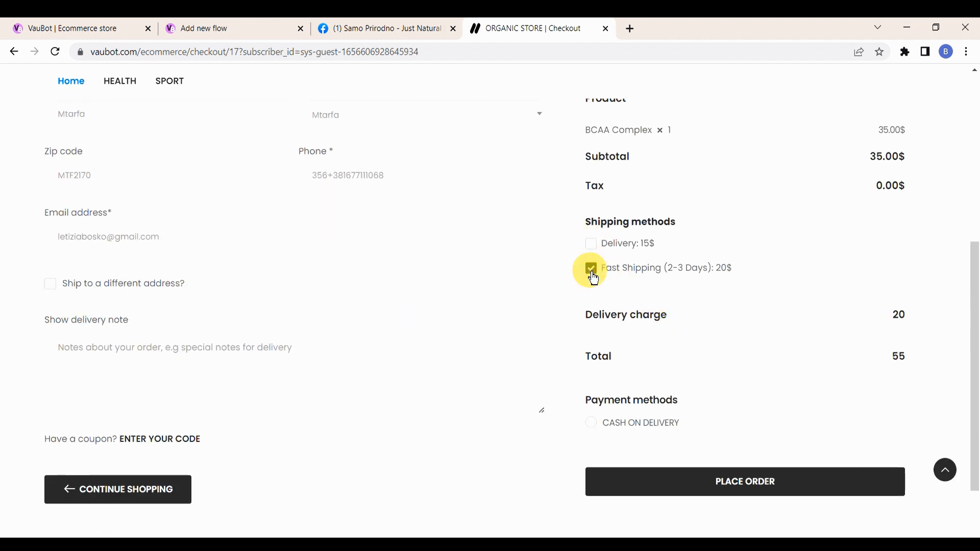
{"action": "left_click", "coordinate": [592, 423]}
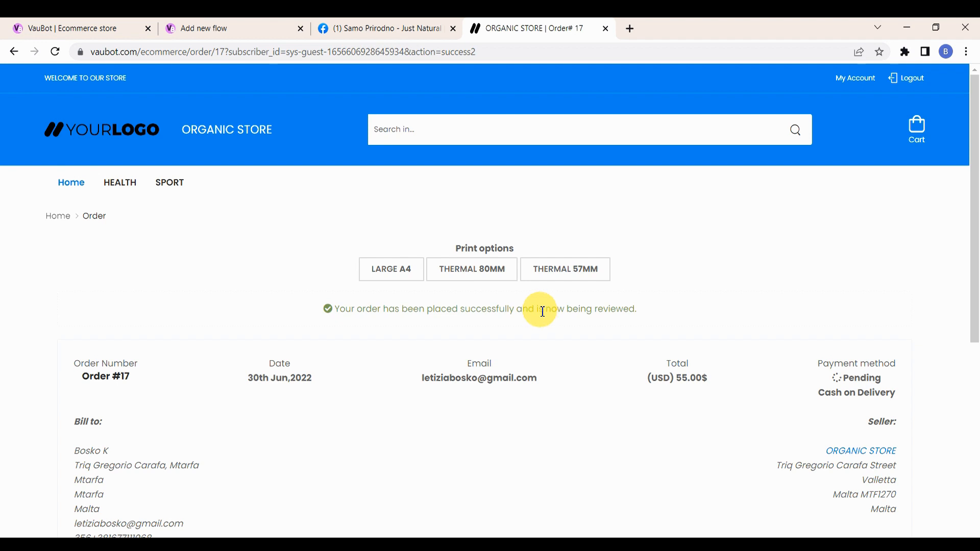
Step: Return to the VauBot ecommerce store and filter the ORGANIC STORE orders by Pending status
{"action": "left_click", "coordinate": [80, 29]}
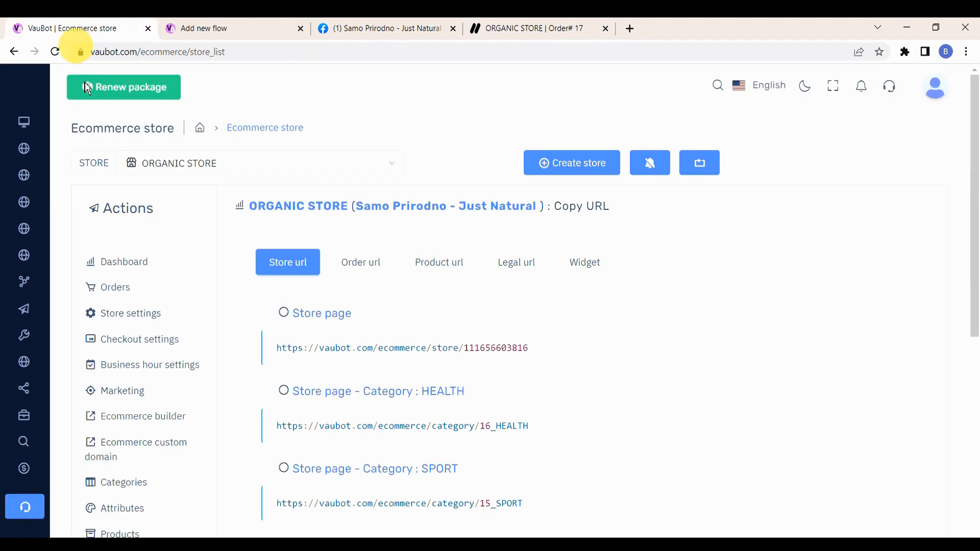
{"action": "left_click", "coordinate": [120, 293]}
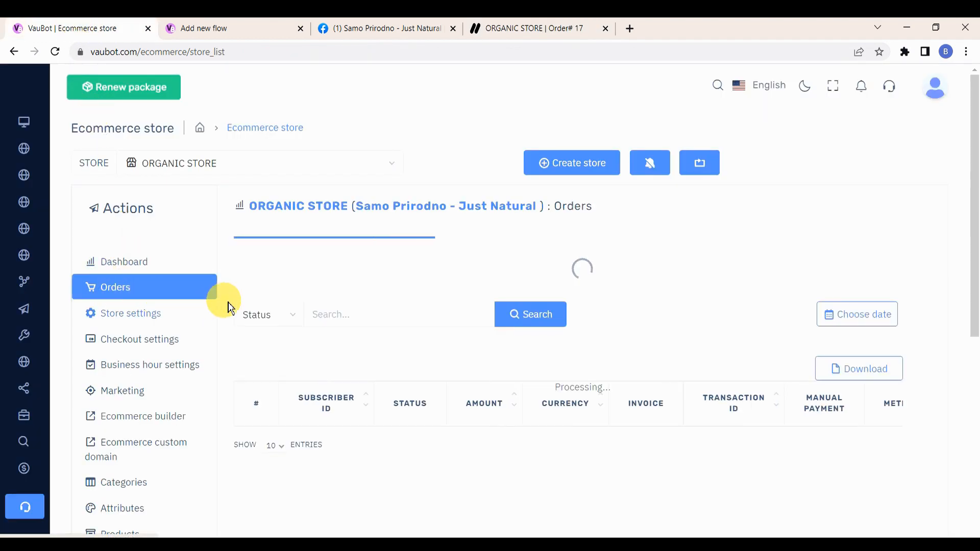
{"action": "left_click", "coordinate": [281, 251]}
{"action": "left_click", "coordinate": [273, 300]}
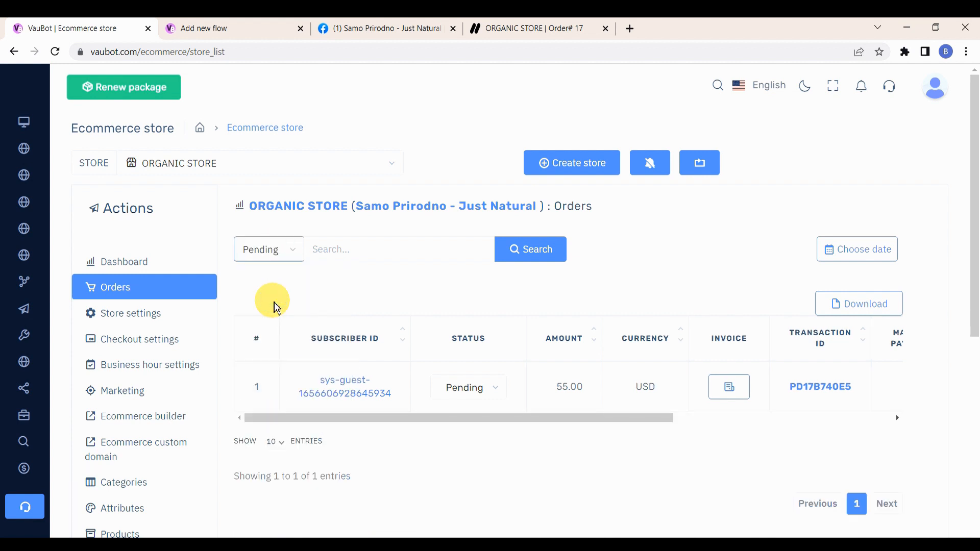
Step: Set the pending order's status to Approved with the additional note "Thank you for purchasing with us!"
{"action": "left_click", "coordinate": [493, 389]}
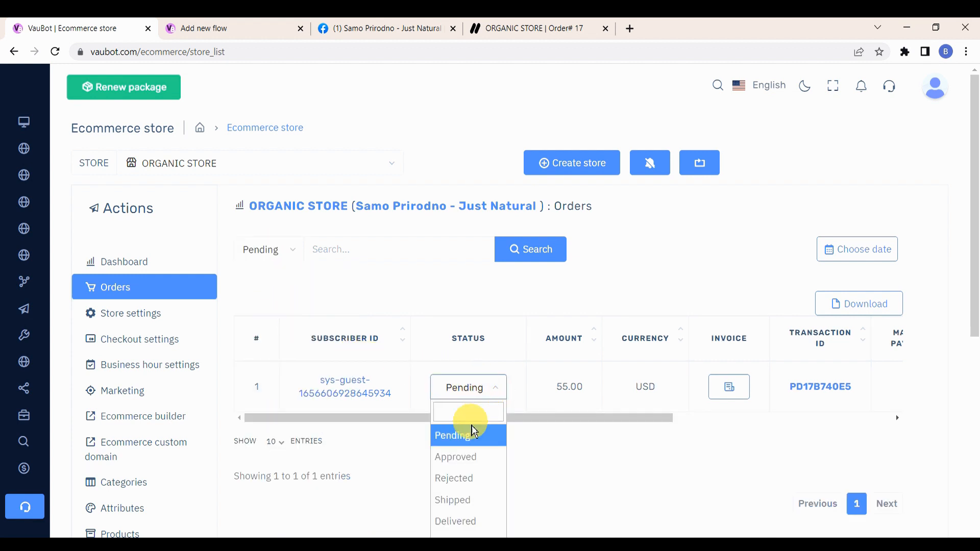
{"action": "left_click", "coordinate": [468, 459]}
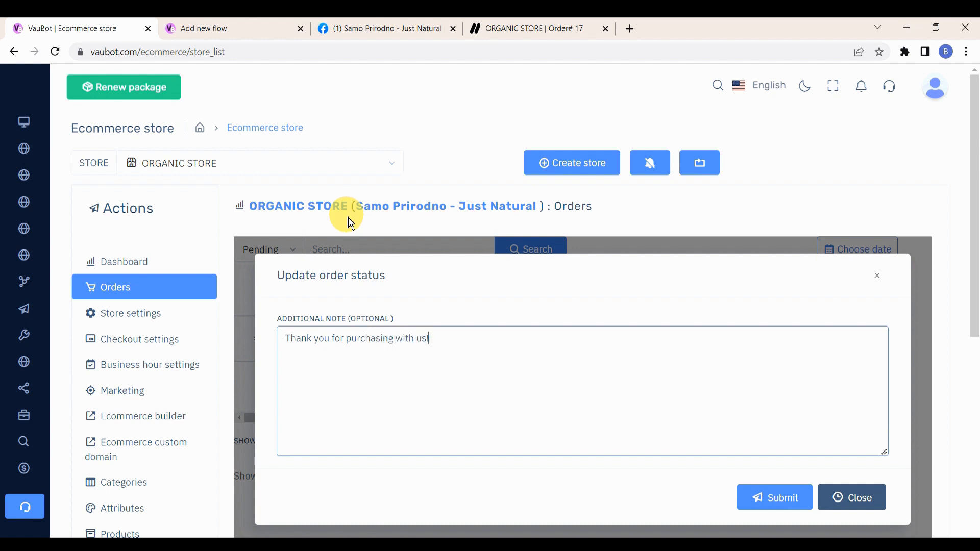
{"action": "left_click", "coordinate": [762, 495]}
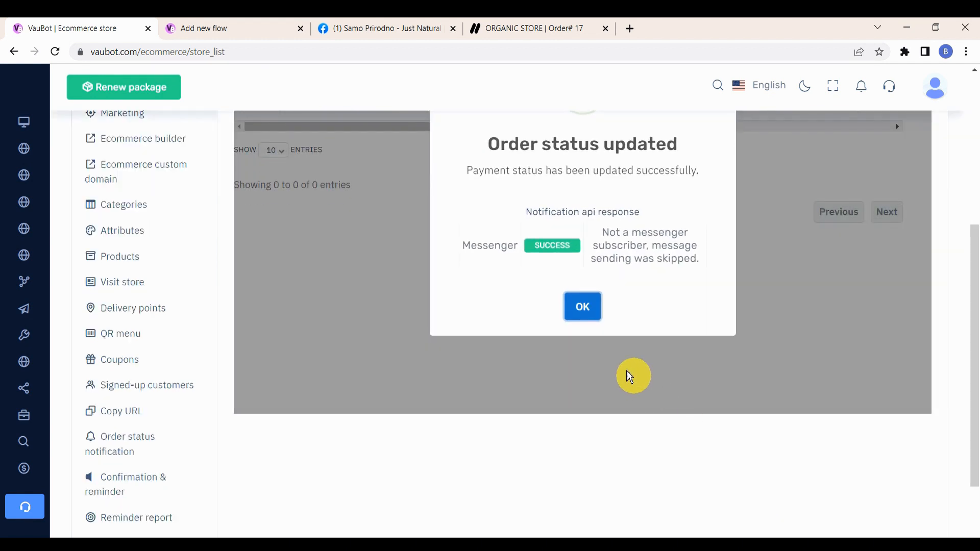
{"action": "left_click", "coordinate": [583, 308]}
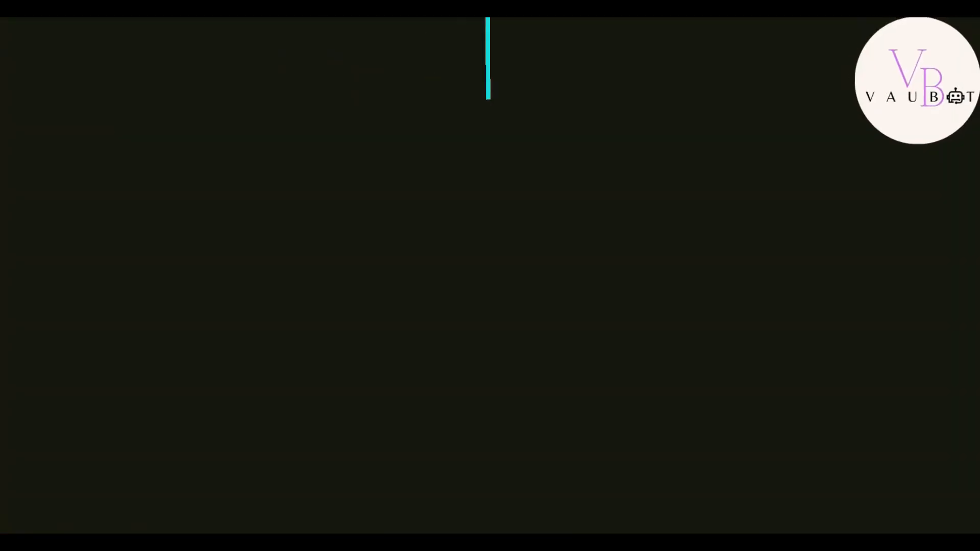